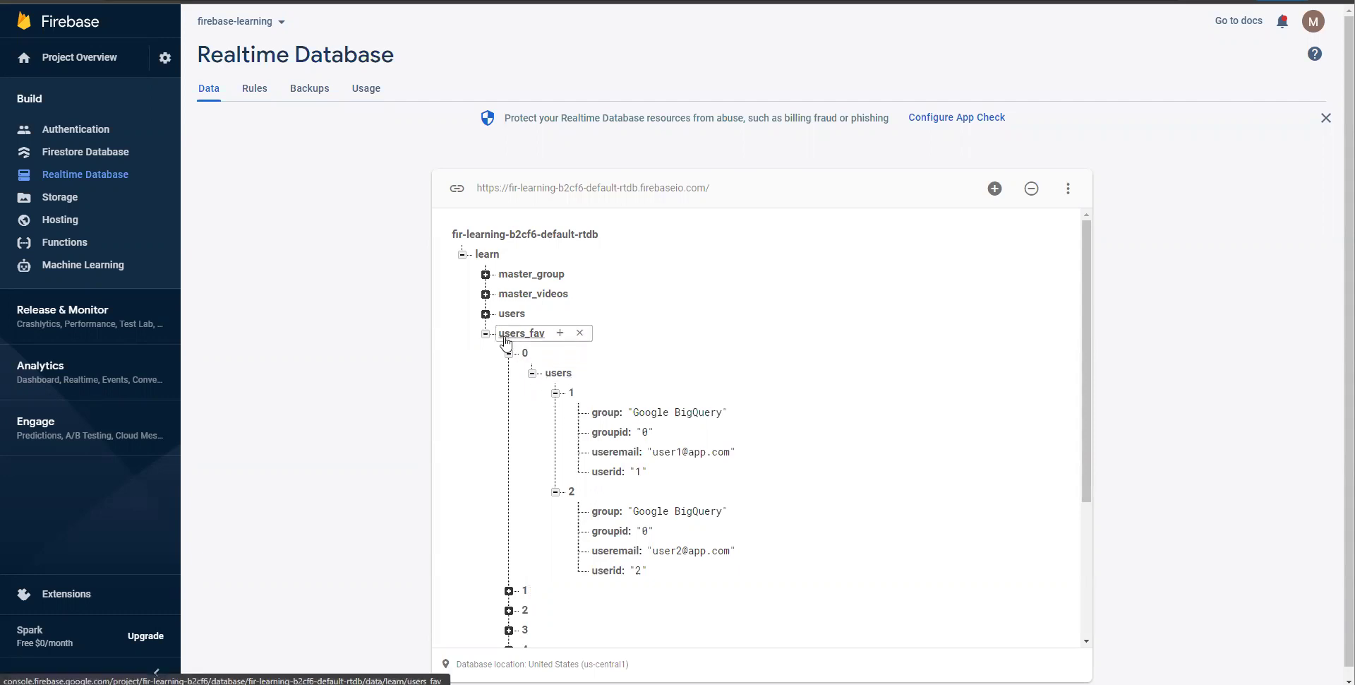
# - Select the Firebase Realtime Database URL beside the expanded users_fav > 0 > users tree
pyautogui.click(734, 191)
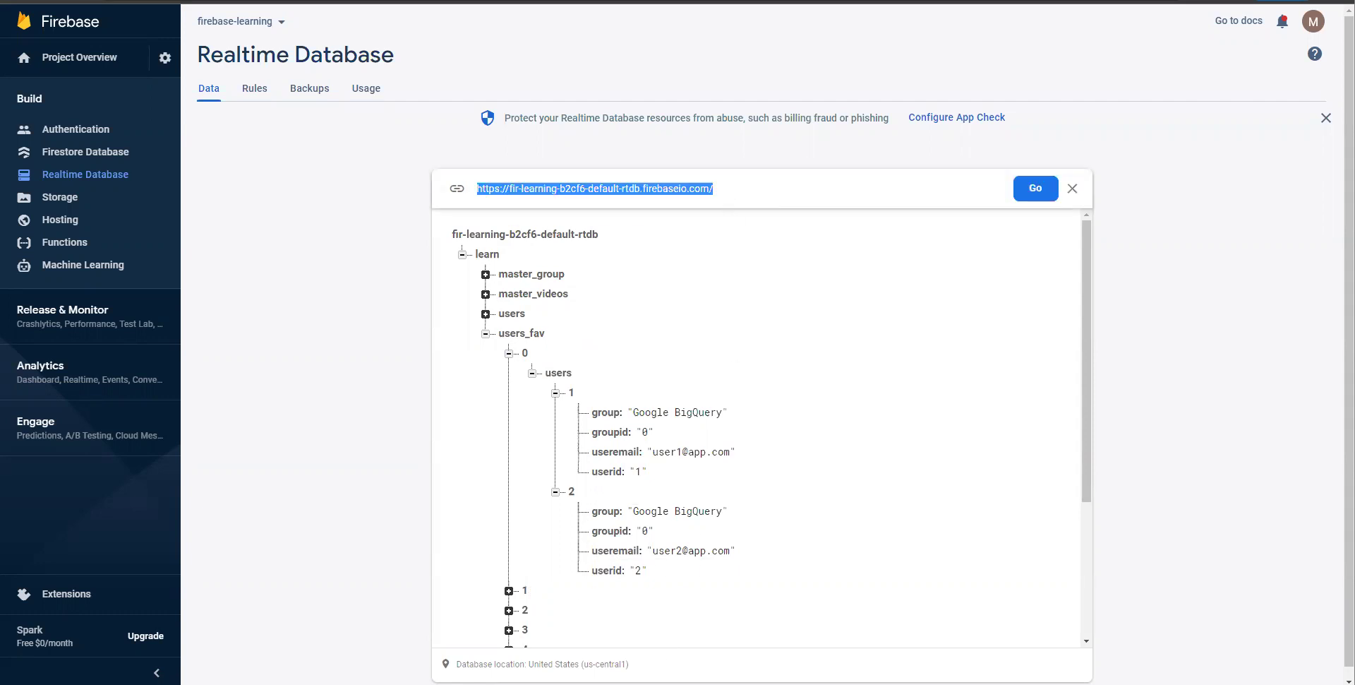
pyautogui.moveTo(524, 342)
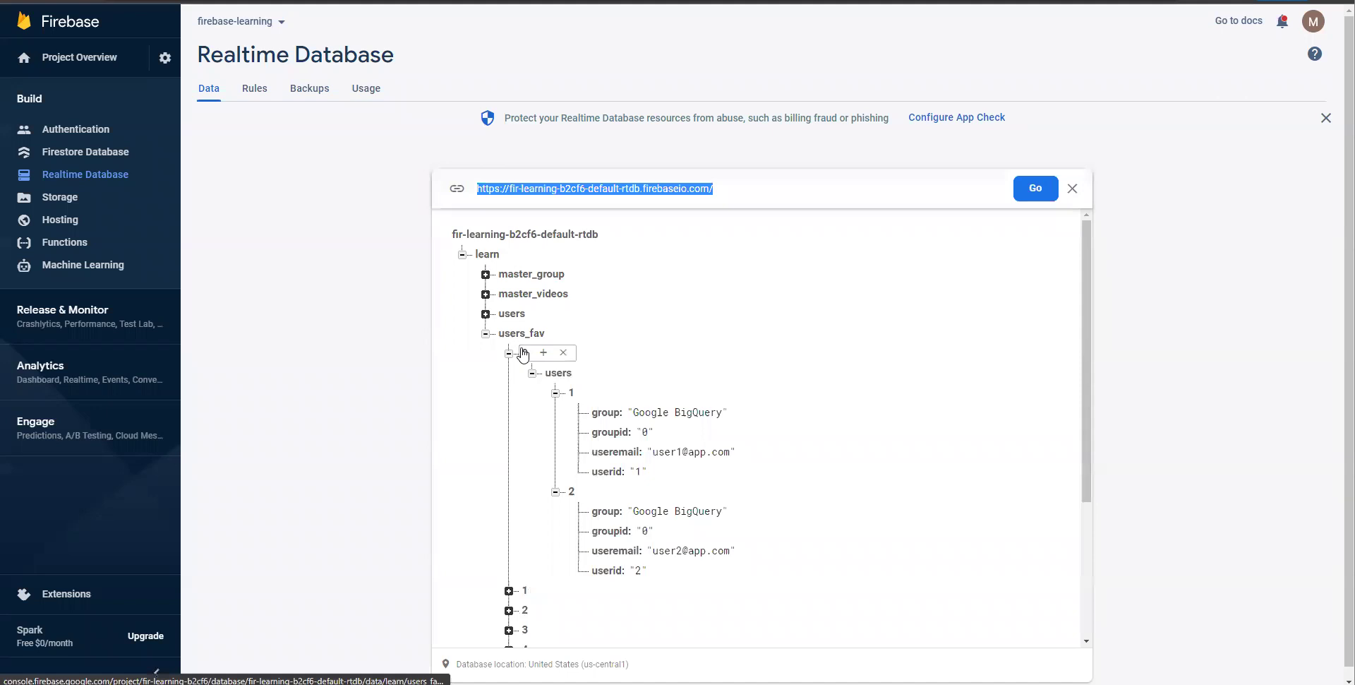
pyautogui.moveTo(558, 374)
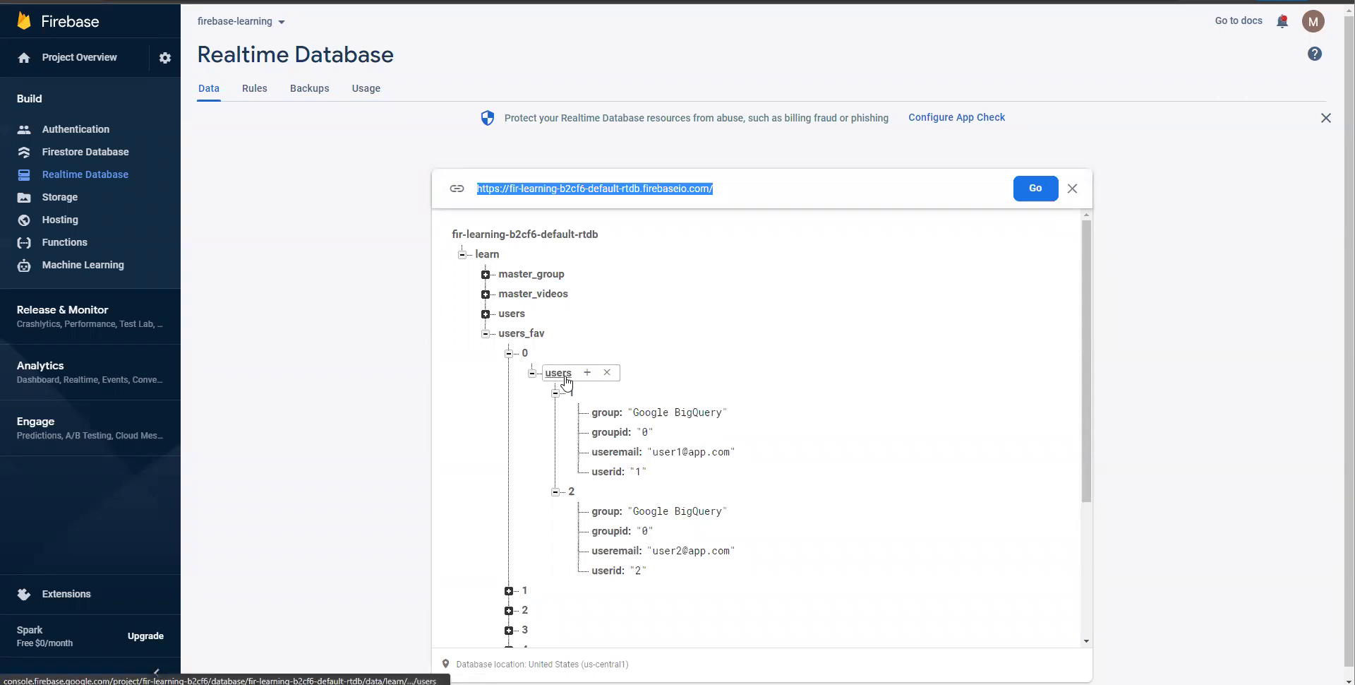
pyautogui.moveTo(570, 396)
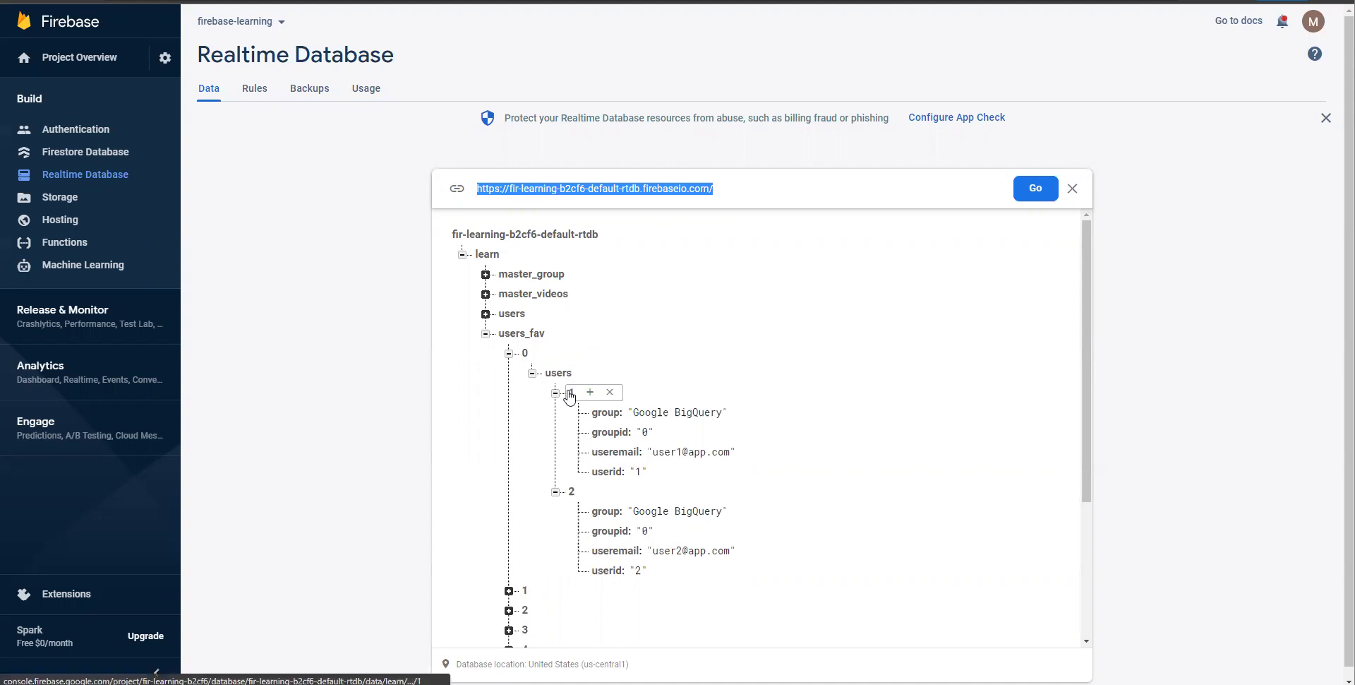
pyautogui.moveTo(497, 257)
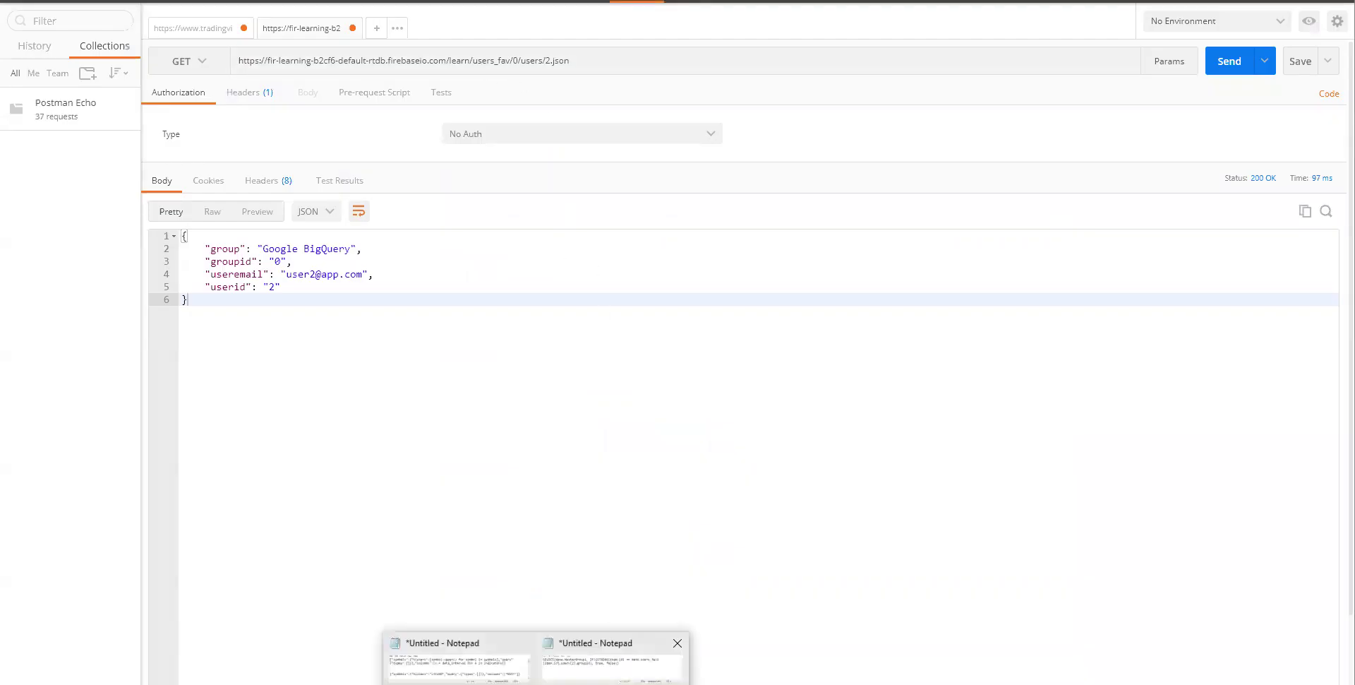
# - Paste the Postman URL ending users_fav/0/users/2.json into the Notepad notes and widen the window
pyautogui.click(613, 660)
pyautogui.click(554, 509)
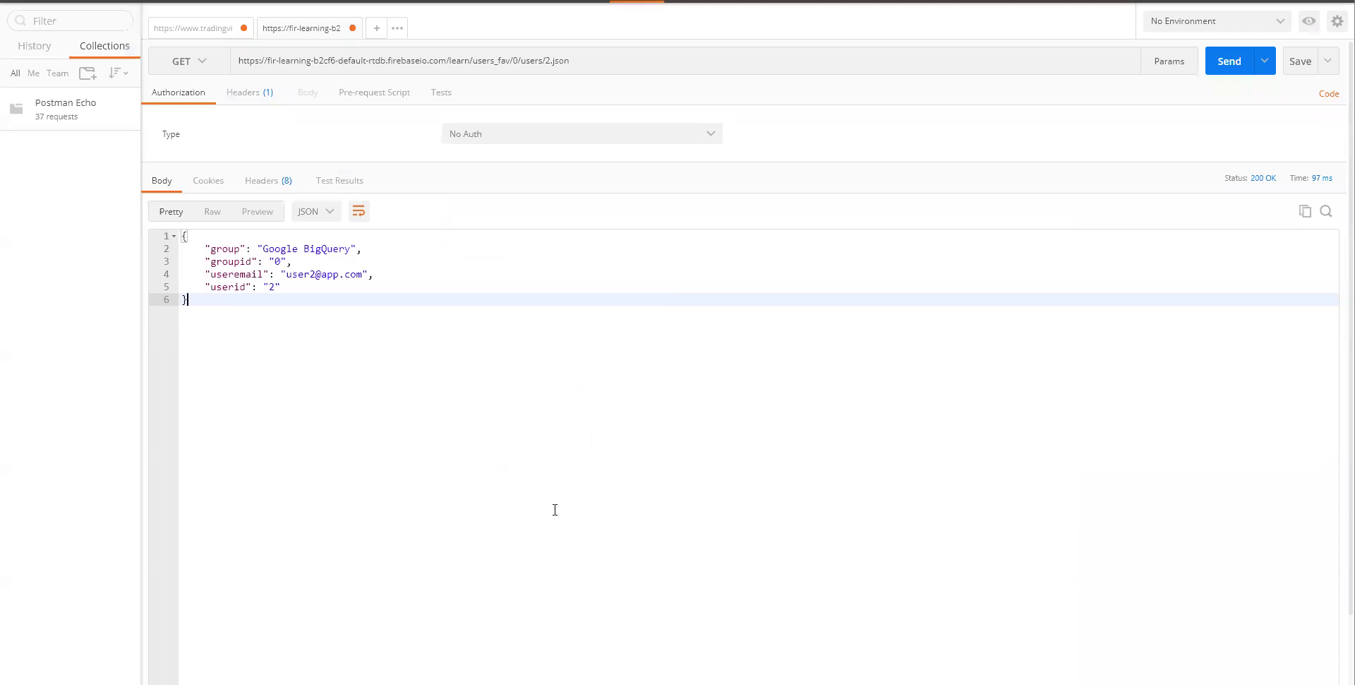
pyautogui.tripleClick(583, 66)
pyautogui.hotkey('ctrl', 'c')
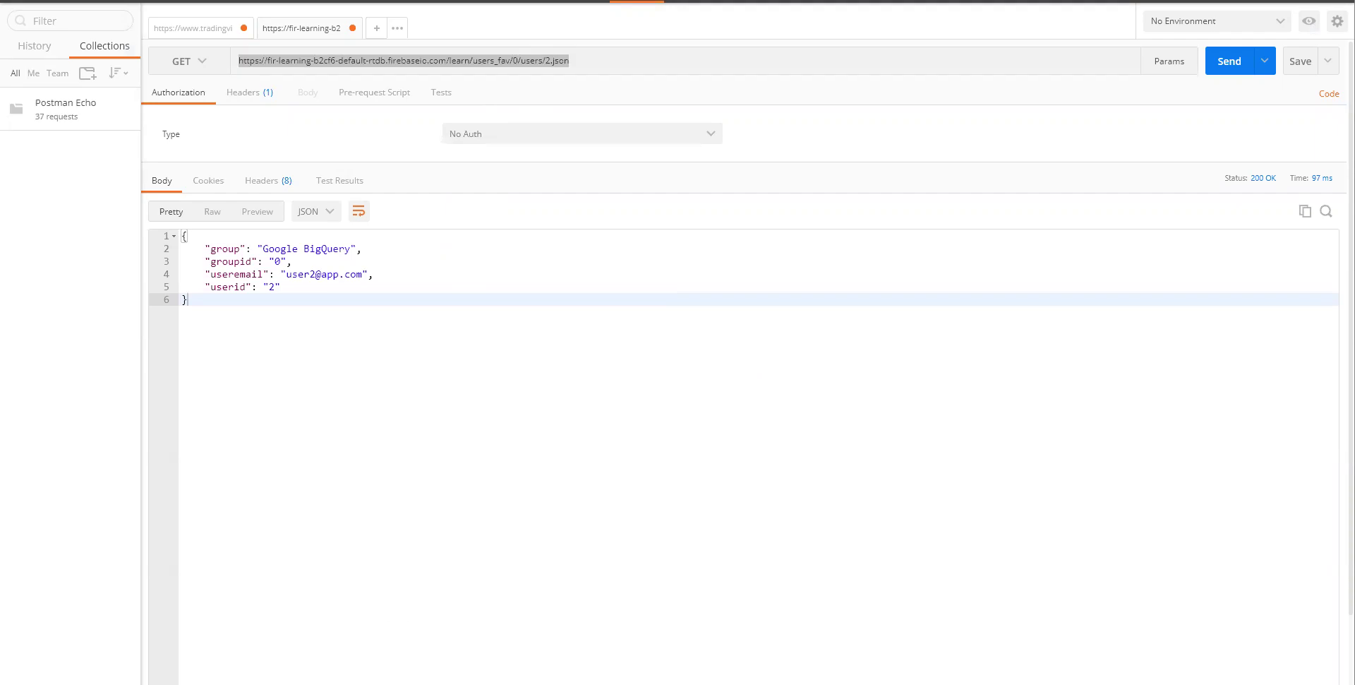
pyautogui.click(612, 660)
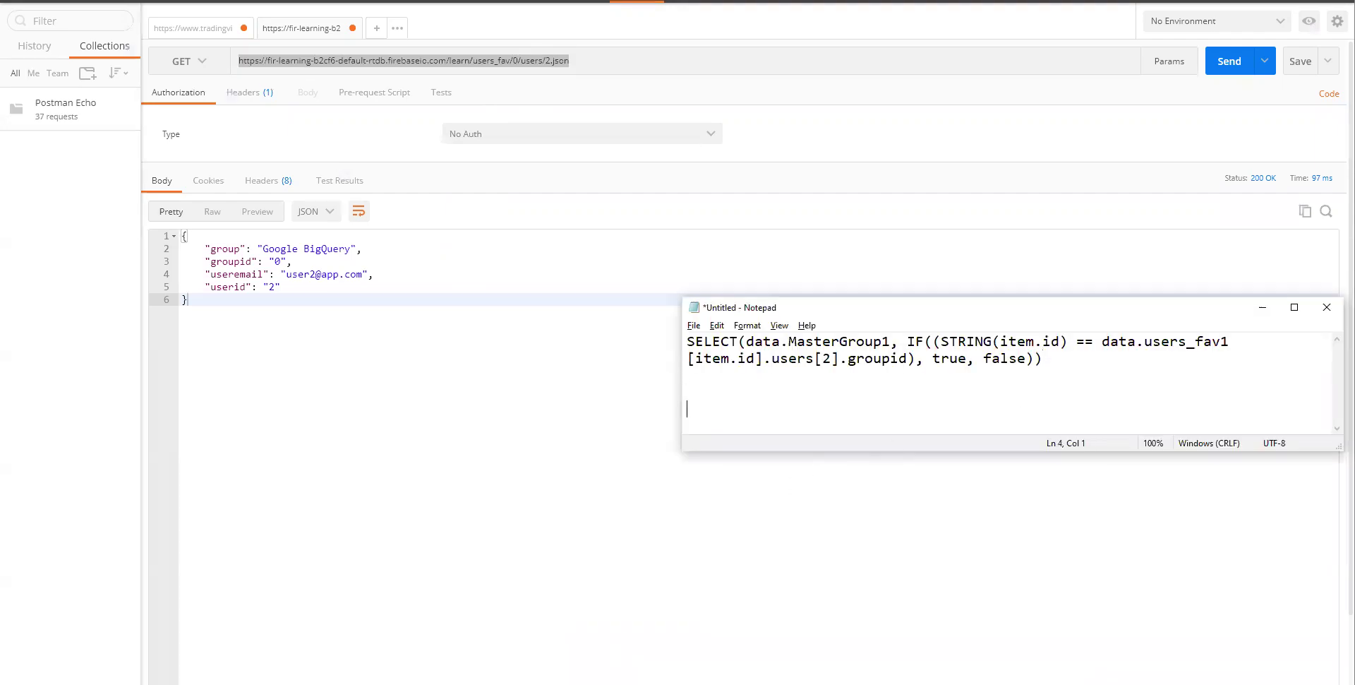
pyautogui.press('Return')
pyautogui.press('Return')
pyautogui.press('Return')
pyautogui.press('Return')
pyautogui.press('Return')
pyautogui.hotkey('ctrl', 'v')
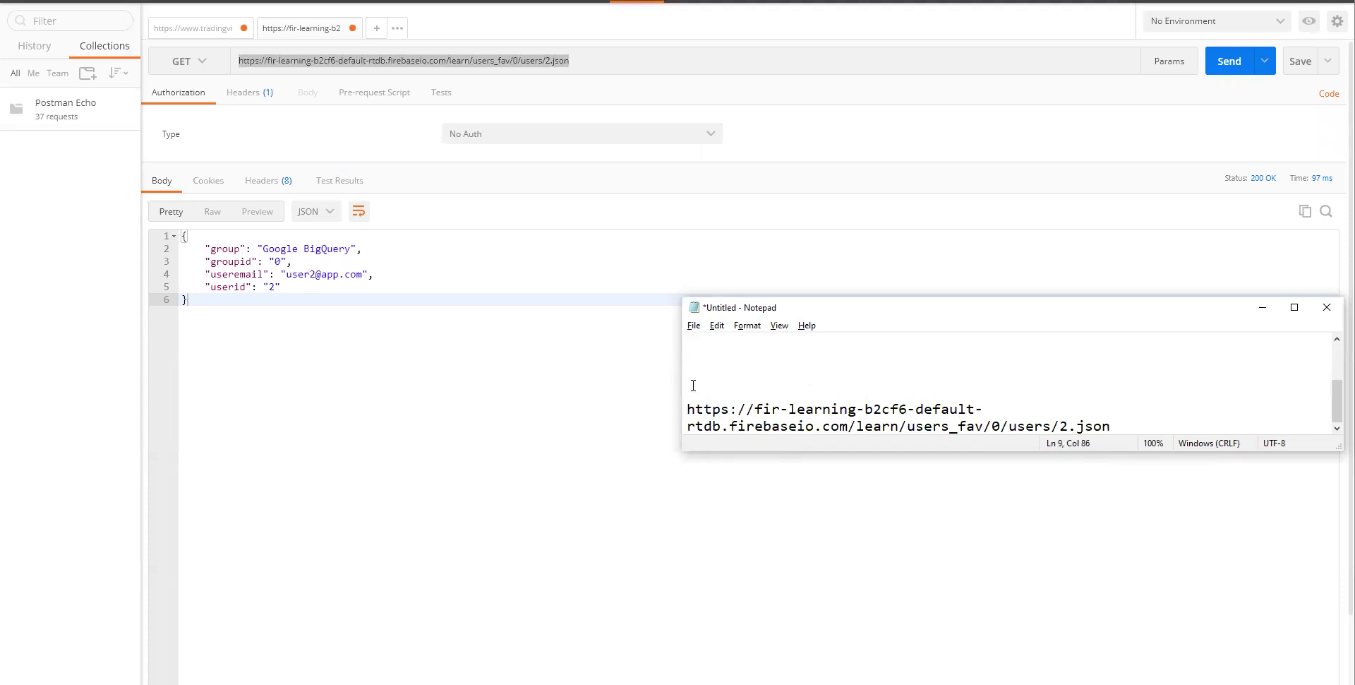
pyautogui.moveTo(681, 381); pyautogui.dragTo(336, 381)
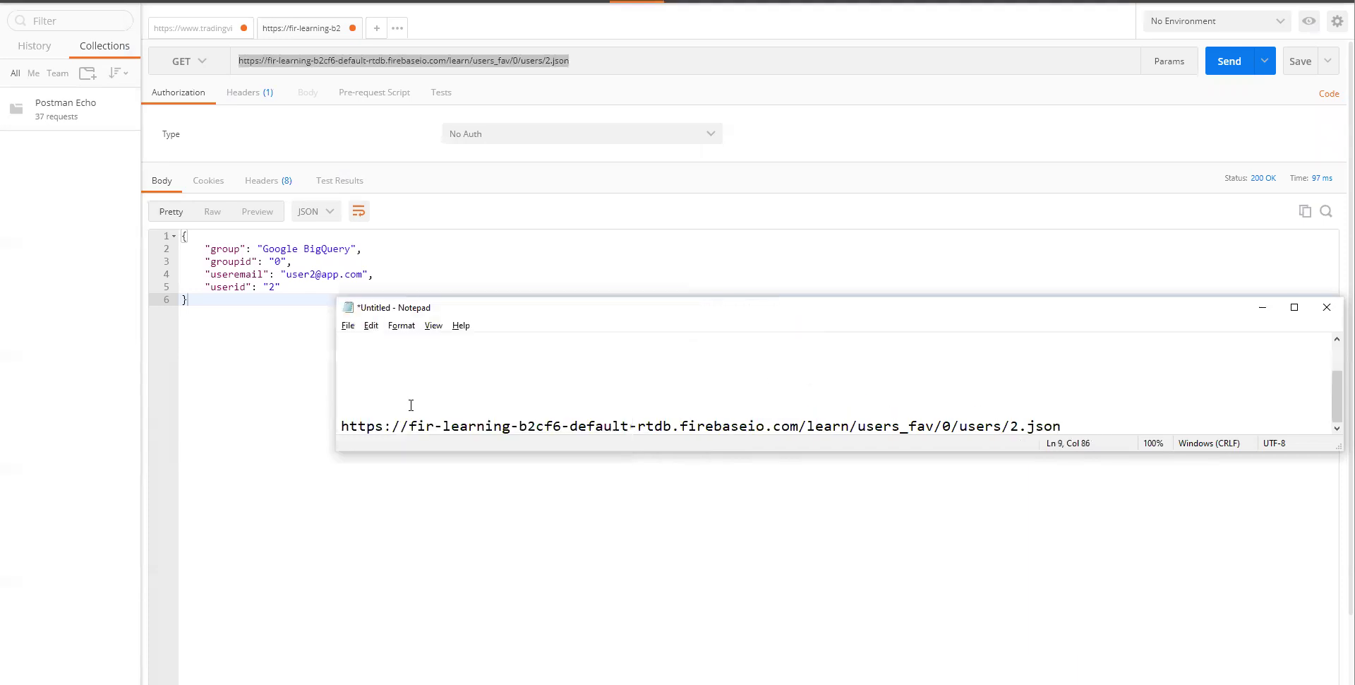
pyautogui.press('Return')
pyautogui.press('Return')
pyautogui.press('Return')
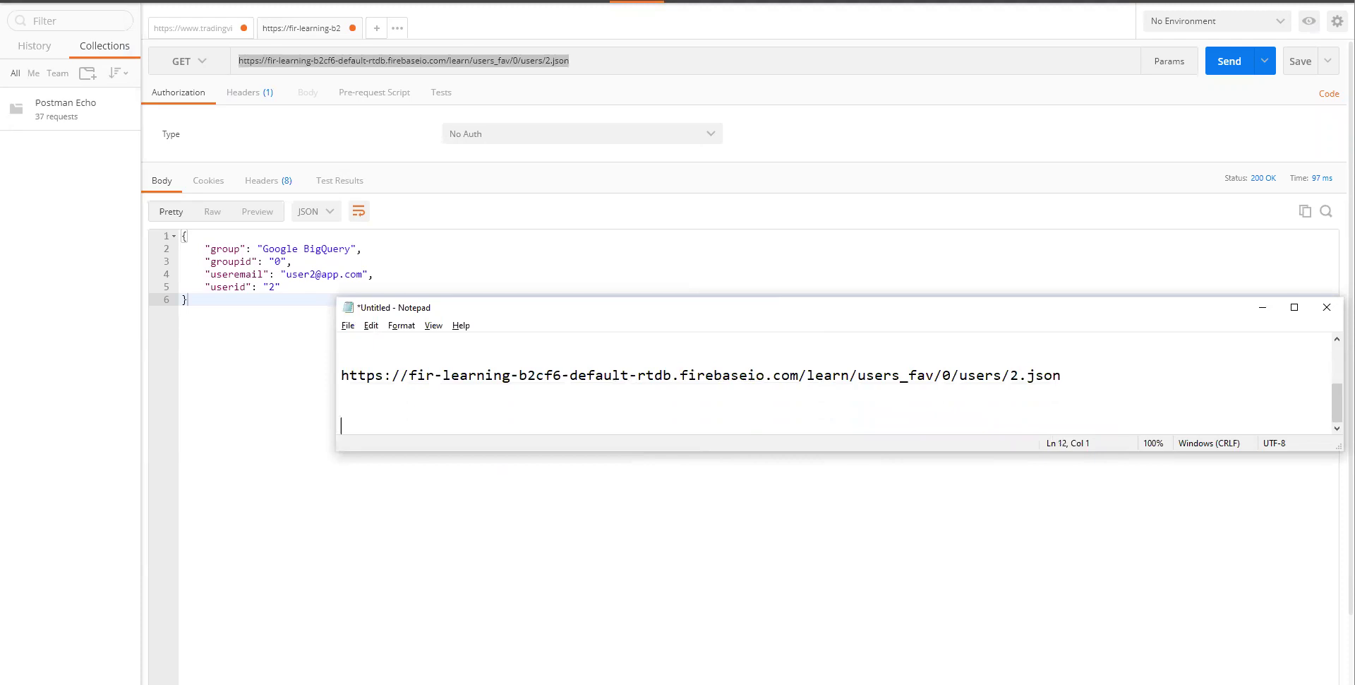
# - Select the users_fav and 2.json portions of the pasted URL in the notes
pyautogui.click(854, 374)
pyautogui.keyDown('shift'); pyautogui.click(934, 375); pyautogui.keyUp('shift')
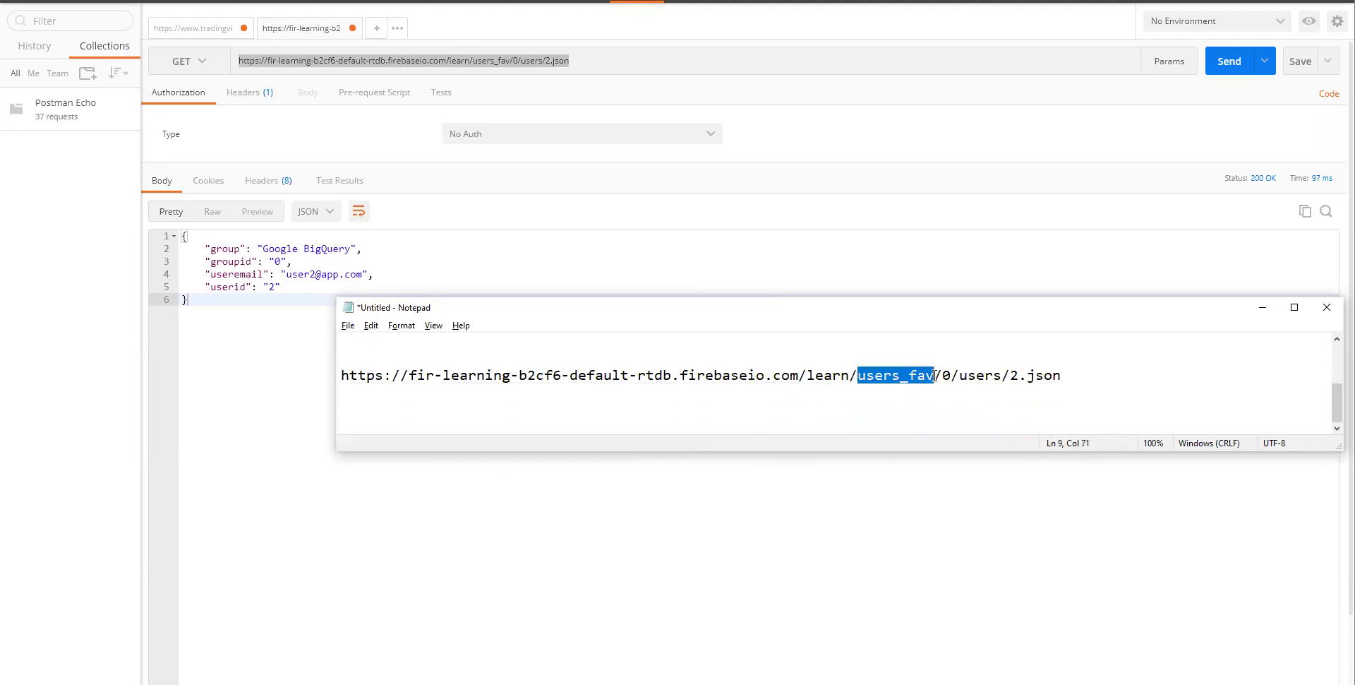
pyautogui.click(947, 375)
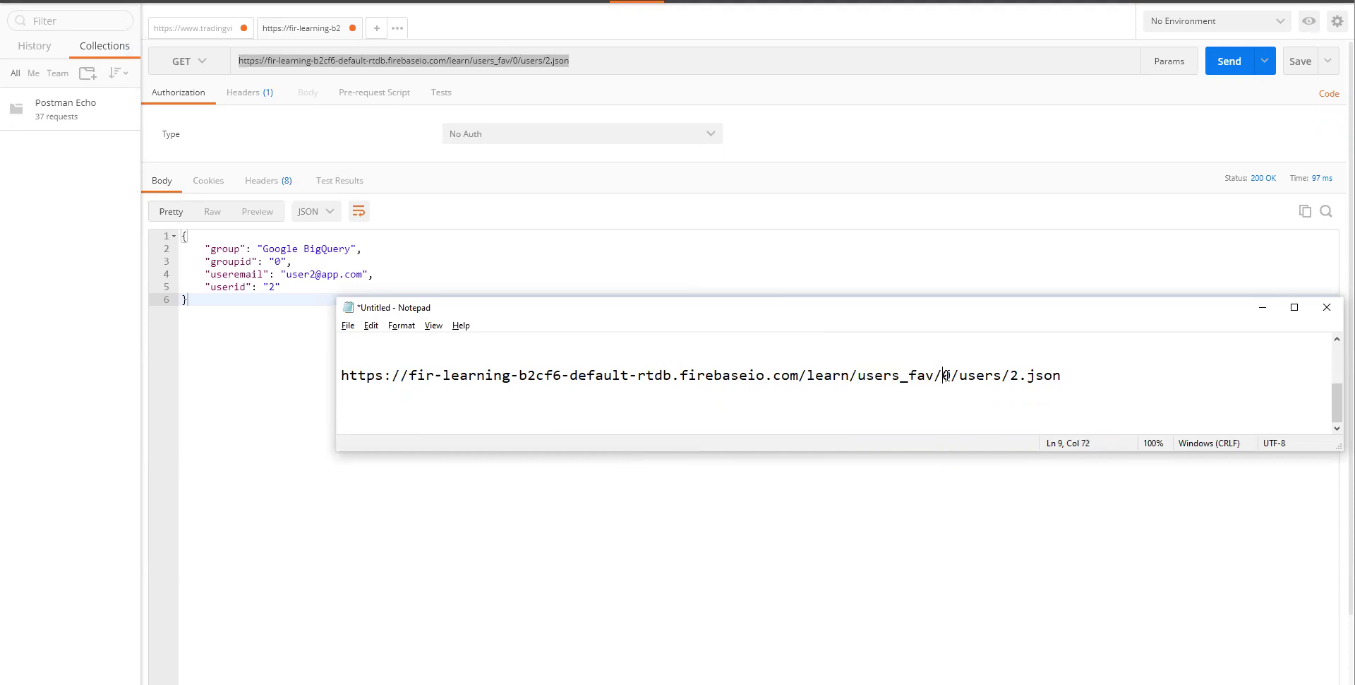
pyautogui.doubleClick(1018, 377)
pyautogui.click(1018, 378)
pyautogui.moveTo(1012, 377); pyautogui.dragTo(1084, 375)
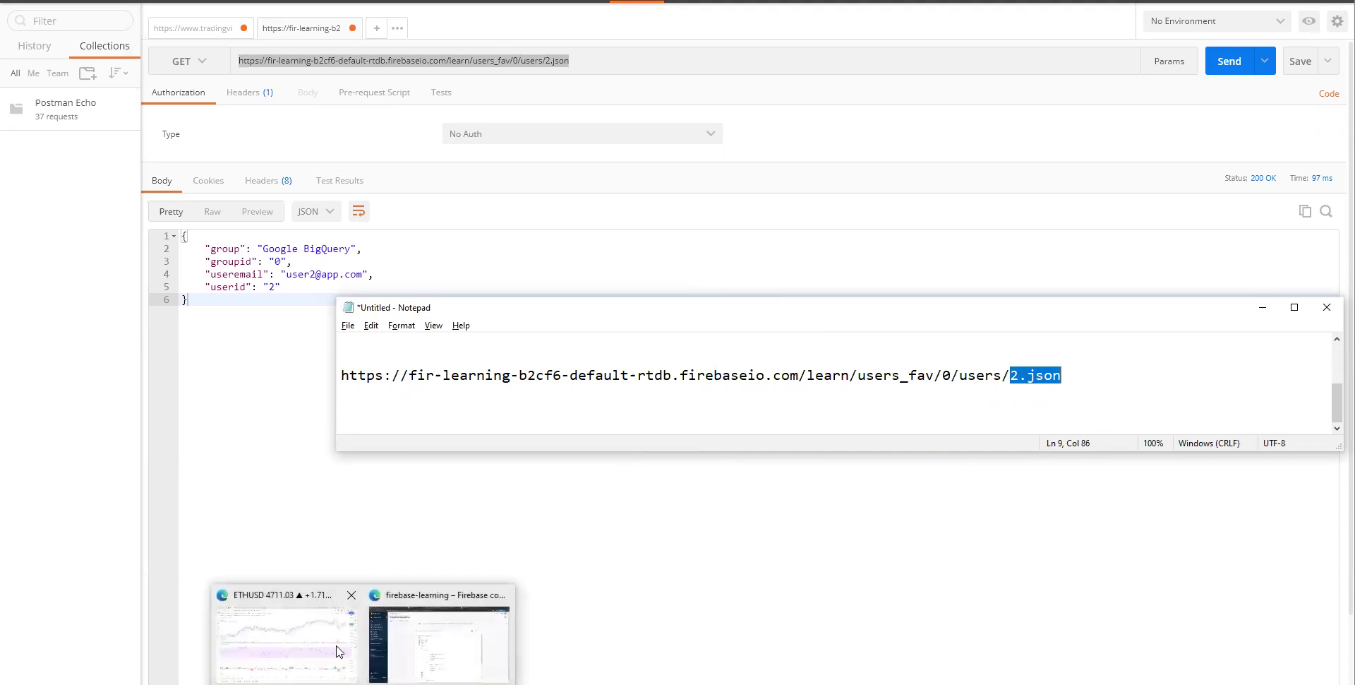
pyautogui.click(336, 645)
# - Move the Notepad notes down so the Firebase tree through learn, users_fav, 0 and users shows
pyautogui.click(441, 635)
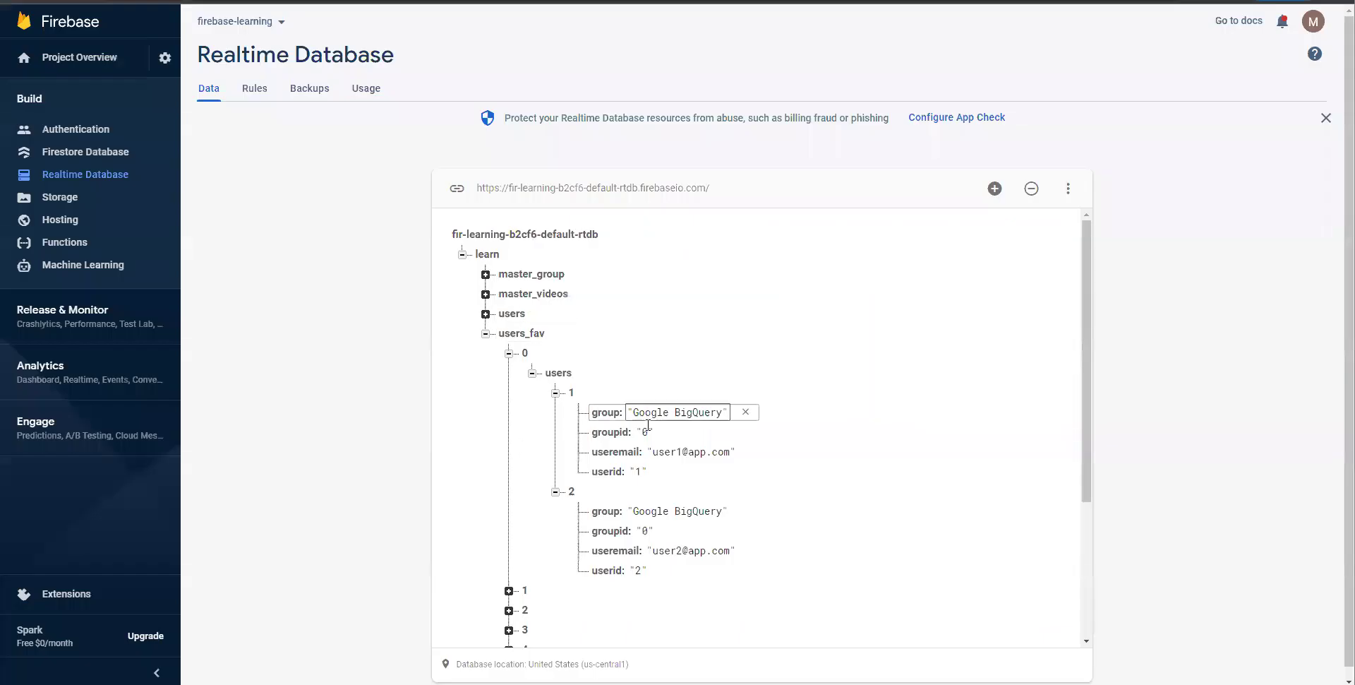
pyautogui.scroll(-2, 656, 431)
pyautogui.scroll(1, 816, 419)
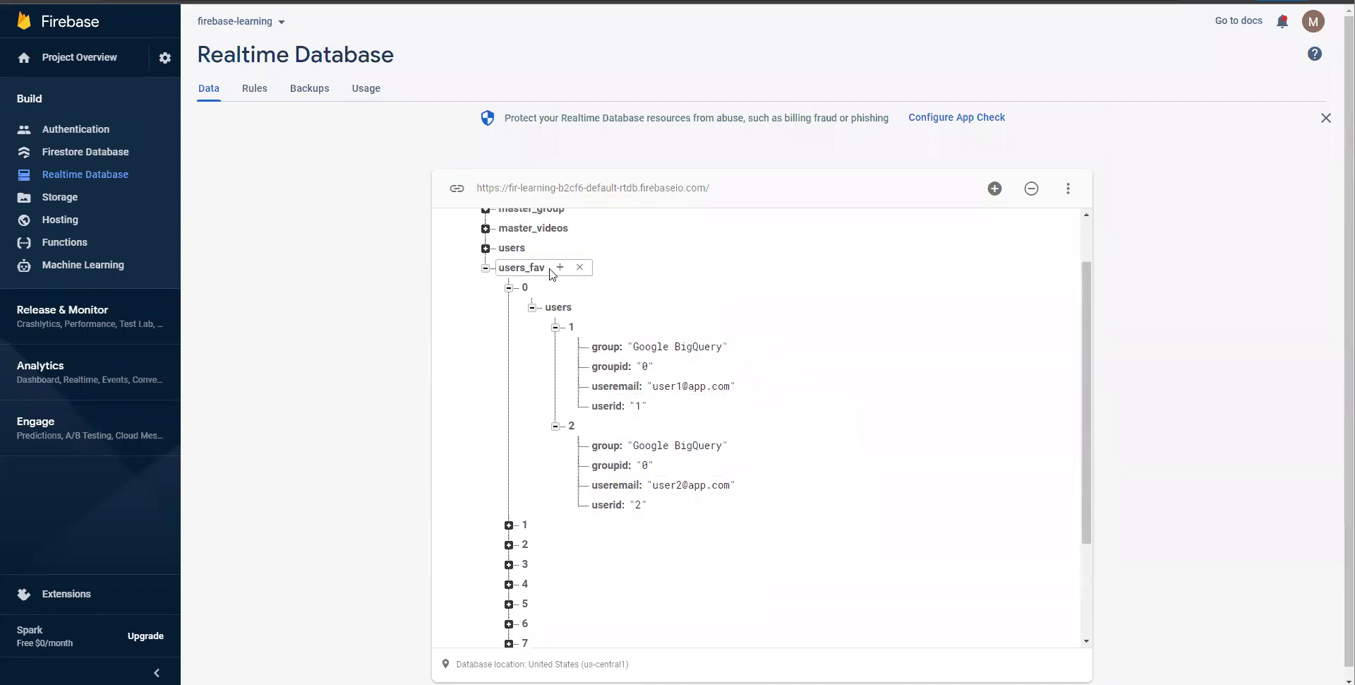
pyautogui.hotkey('alt', 'Tab')
pyautogui.hotkey('alt', 'Tab')
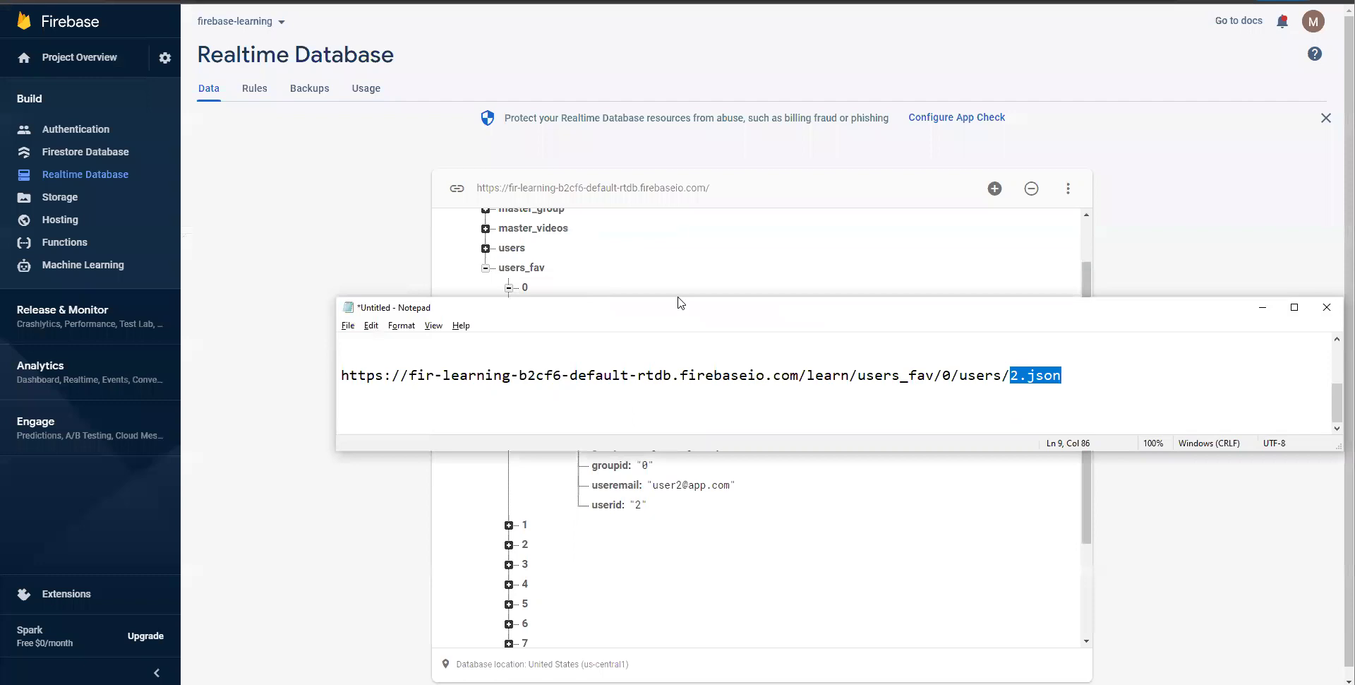
pyautogui.moveTo(681, 302); pyautogui.dragTo(731, 536)
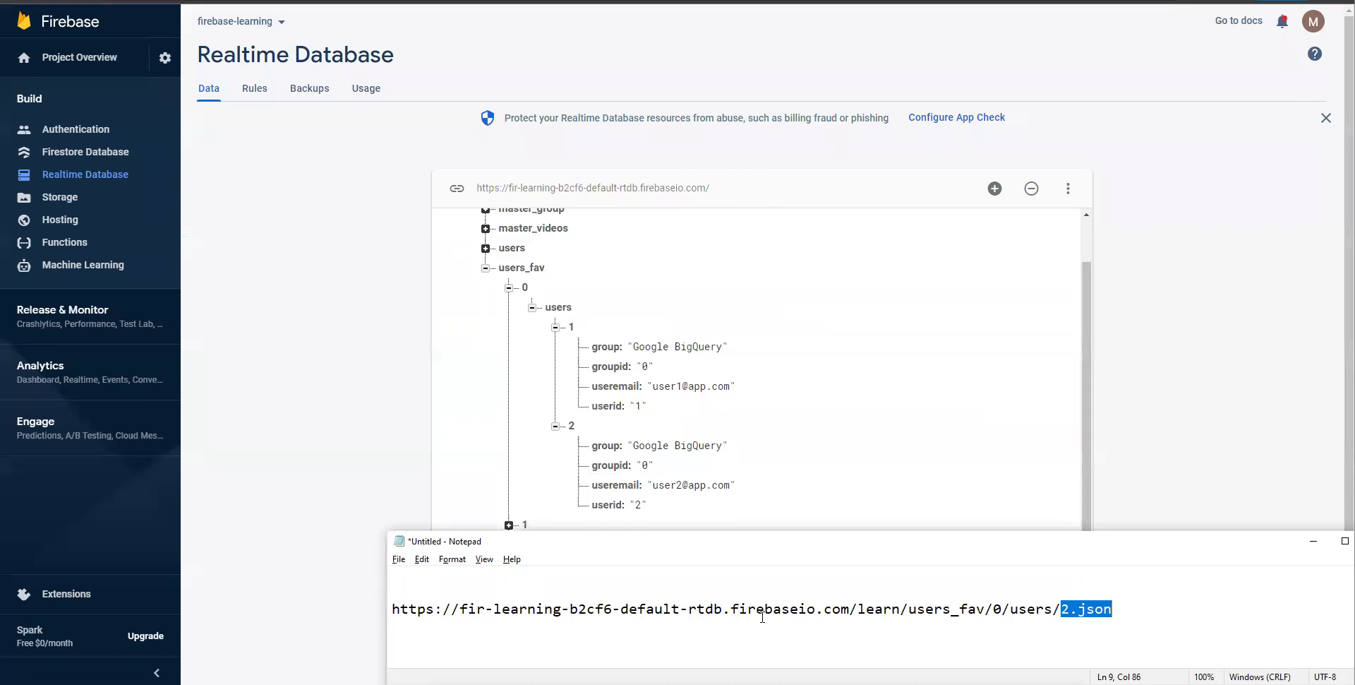
pyautogui.scroll(1, 536, 290)
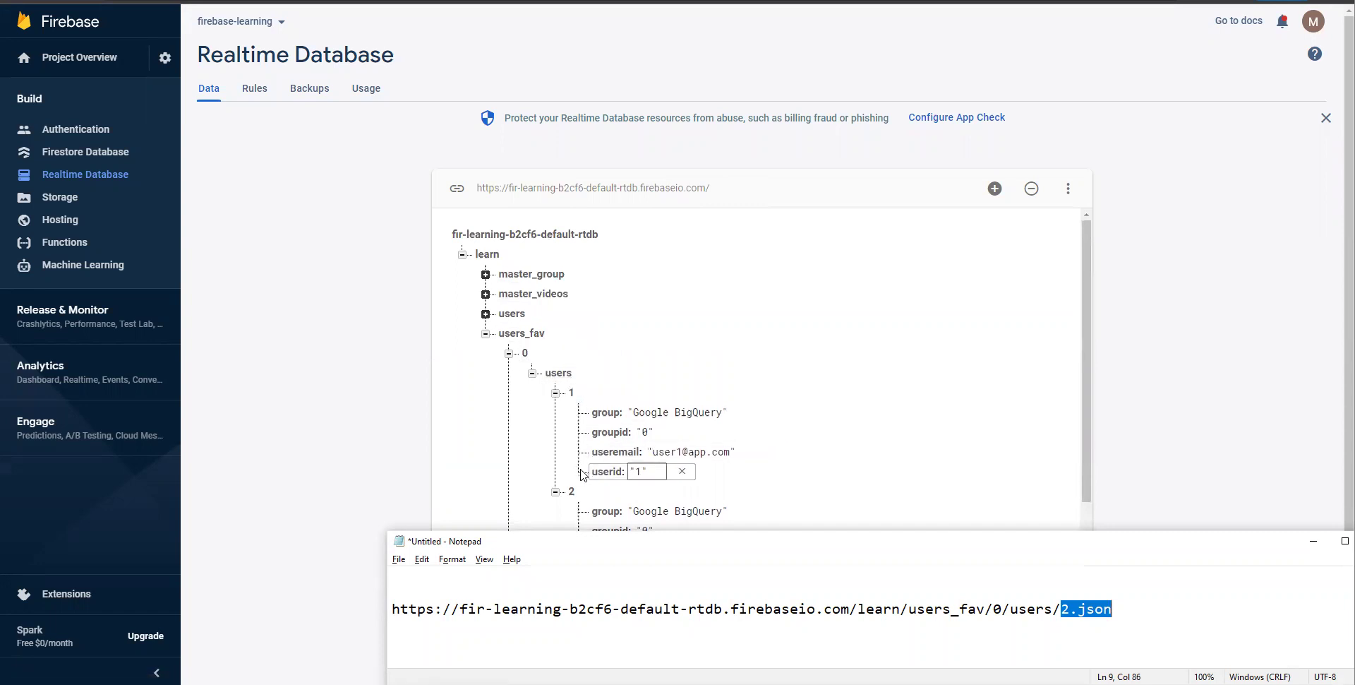
pyautogui.scroll(-1, 568, 451)
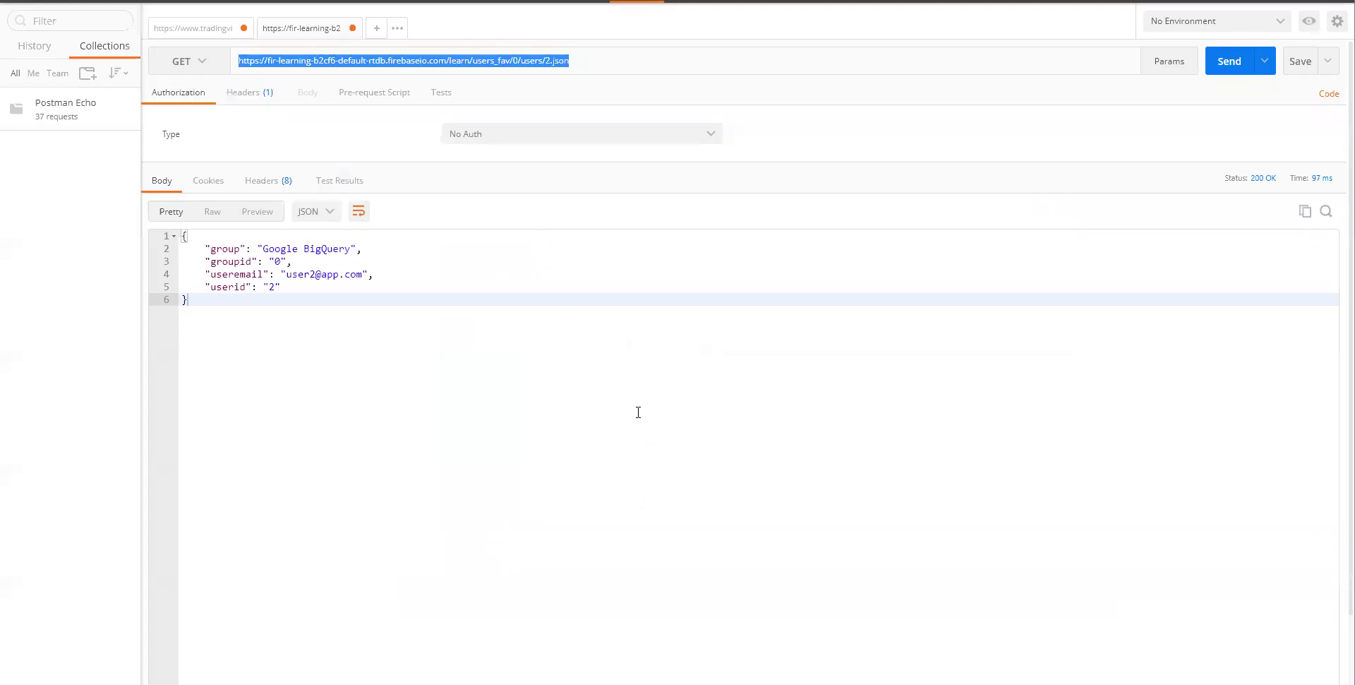
# - Re-send the users_fav/0/users/2.json GET and select the JSON response and /0/users/2.json URL part
pyautogui.click(636, 61)
pyautogui.click(1232, 60)
pyautogui.moveTo(324, 381); pyautogui.dragTo(184, 240)
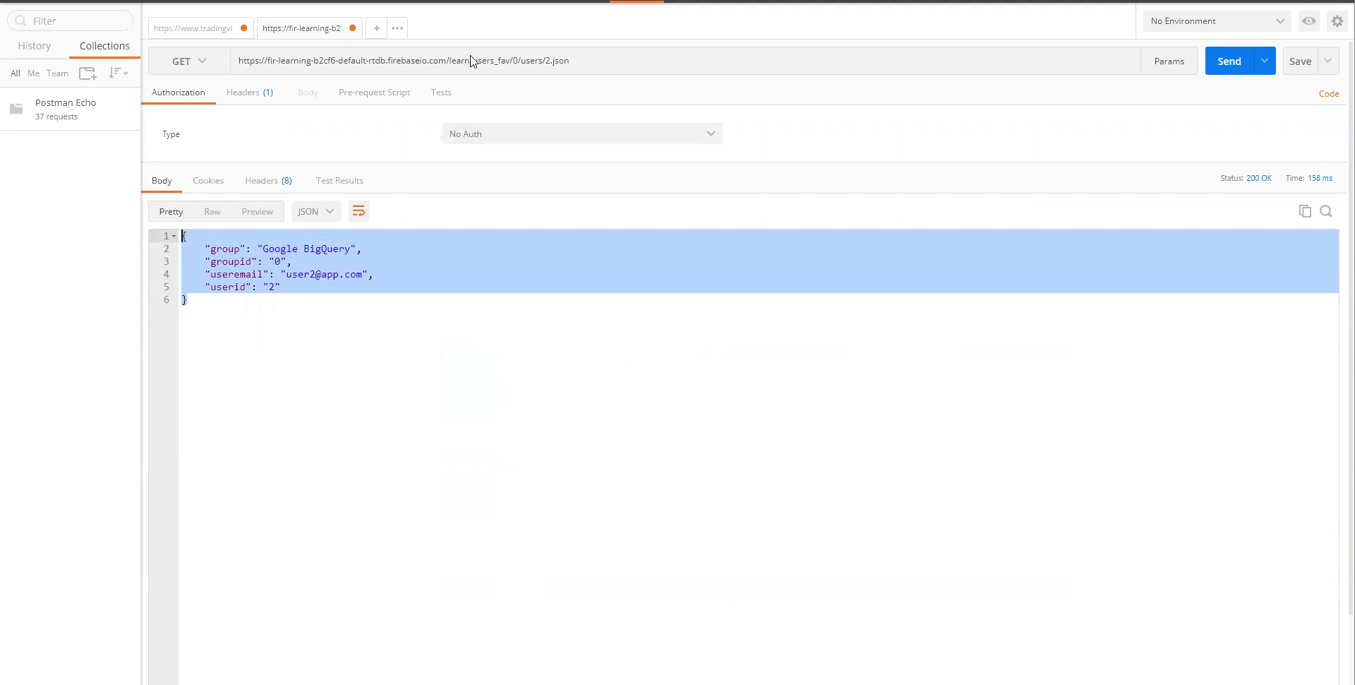
pyautogui.moveTo(510, 61); pyautogui.dragTo(602, 69)
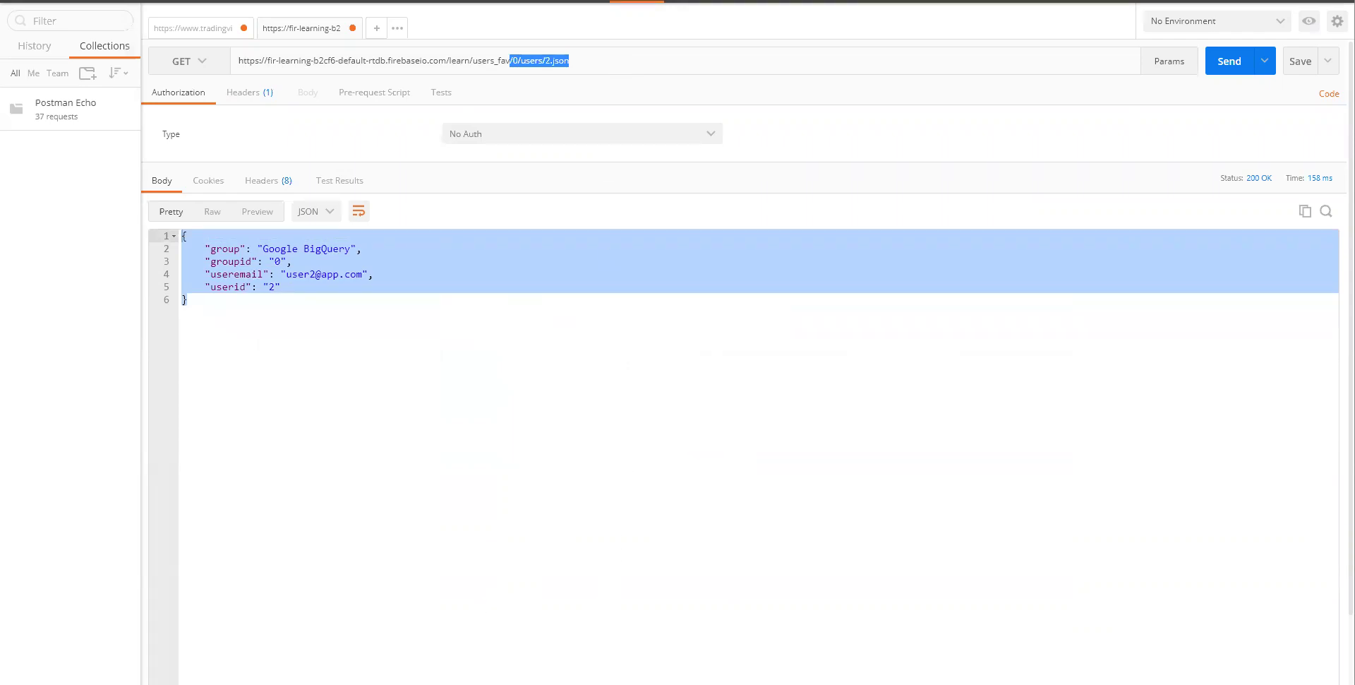
pyautogui.hotkey('alt', 'Tab')
pyautogui.hotkey('alt', 'Tab')
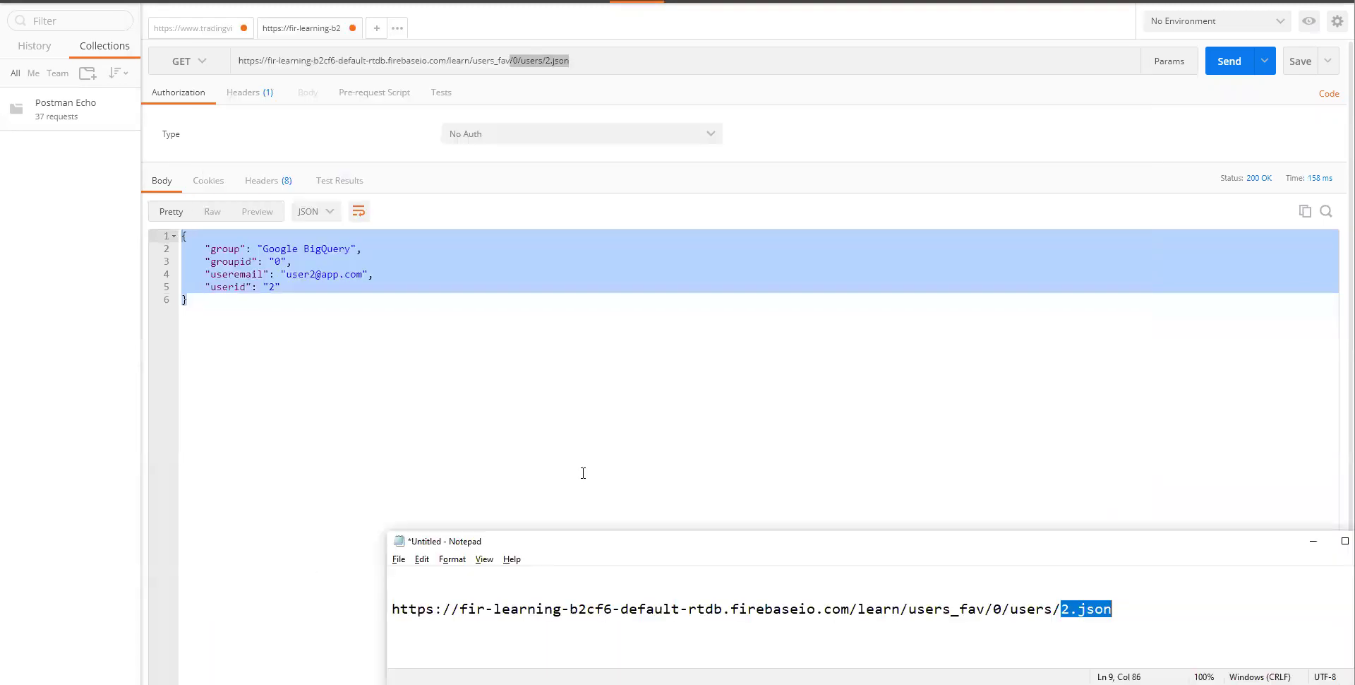
pyautogui.hotkey('alt', 'Tab')
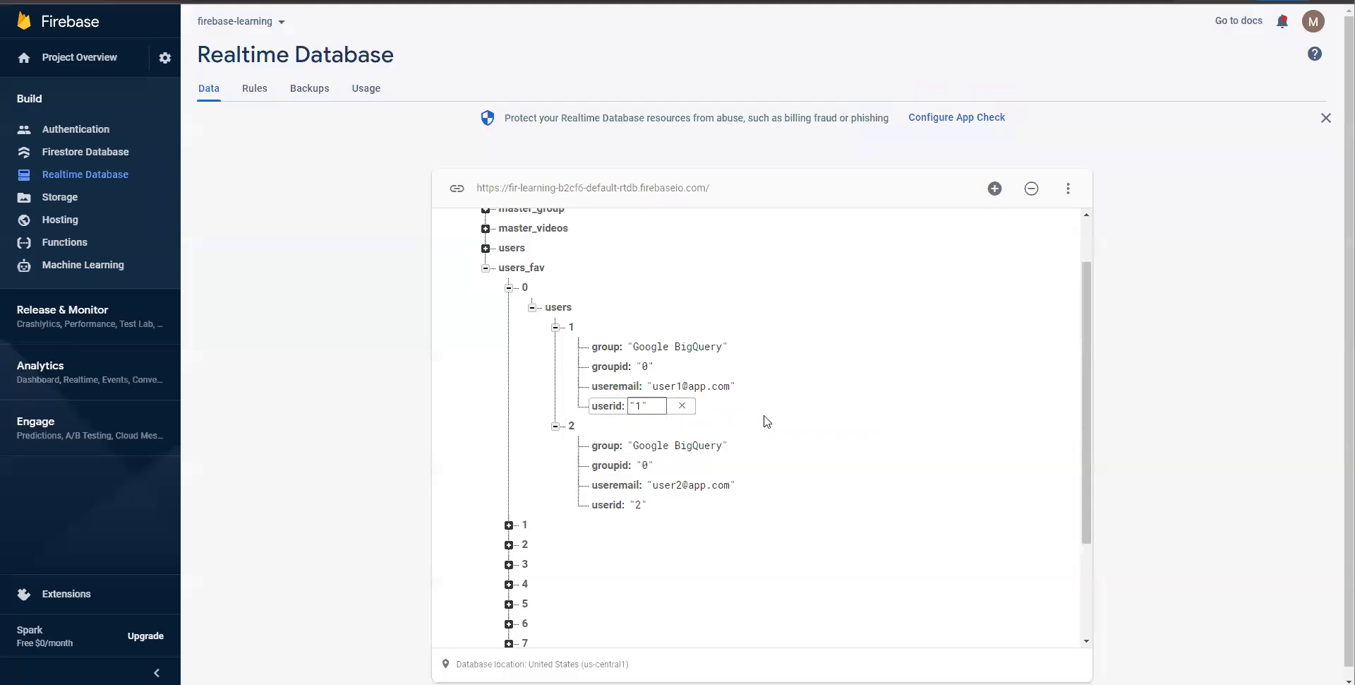
pyautogui.hotkey('alt', 'Tab')
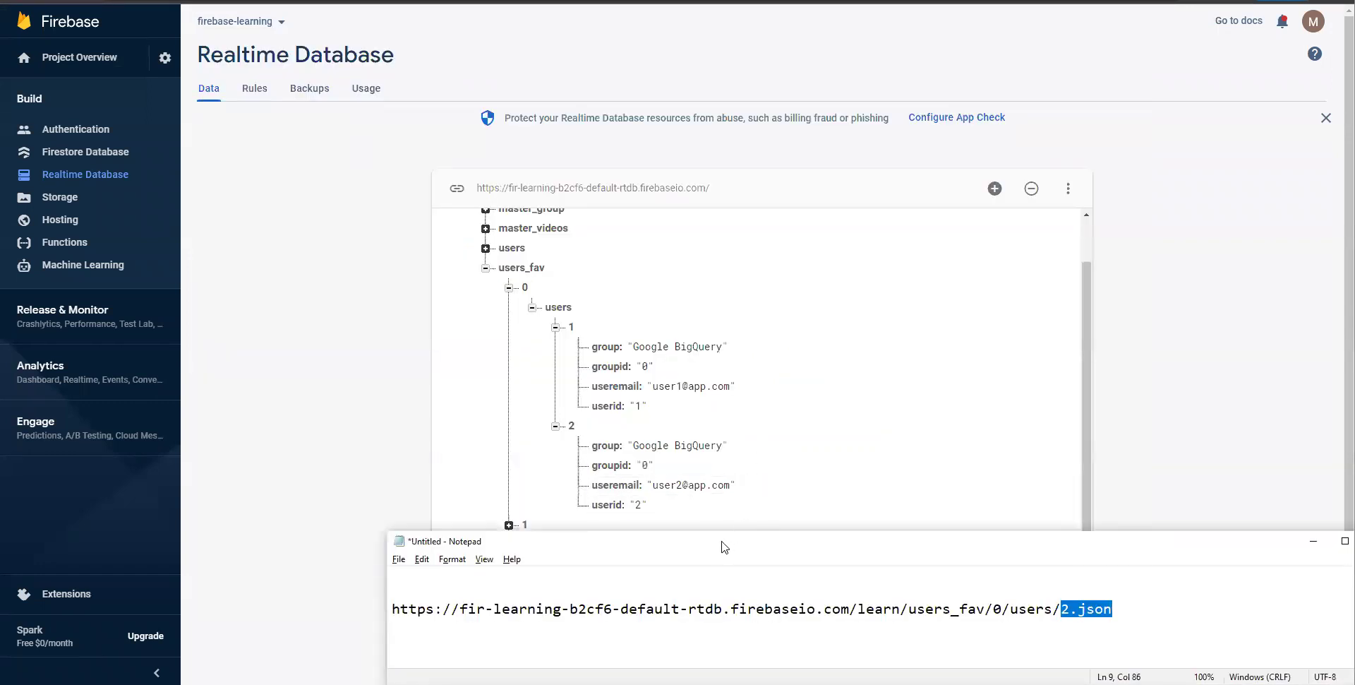
# - Copy the example favourites URL line and paste a duplicate on a new line below
pyautogui.moveTo(721, 547); pyautogui.dragTo(632, 514)
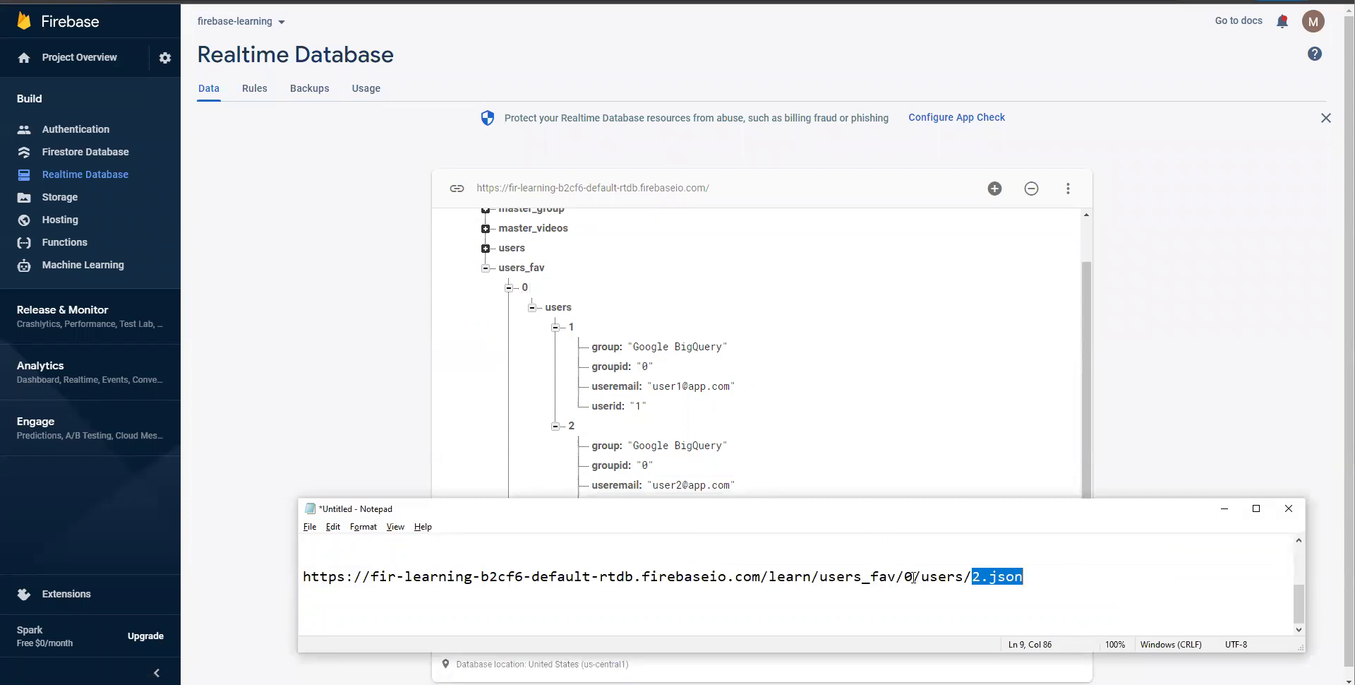
pyautogui.click(1035, 584)
pyautogui.doubleClick(1035, 584)
pyautogui.click(1069, 575)
pyautogui.moveTo(1069, 575); pyautogui.dragTo(293, 577)
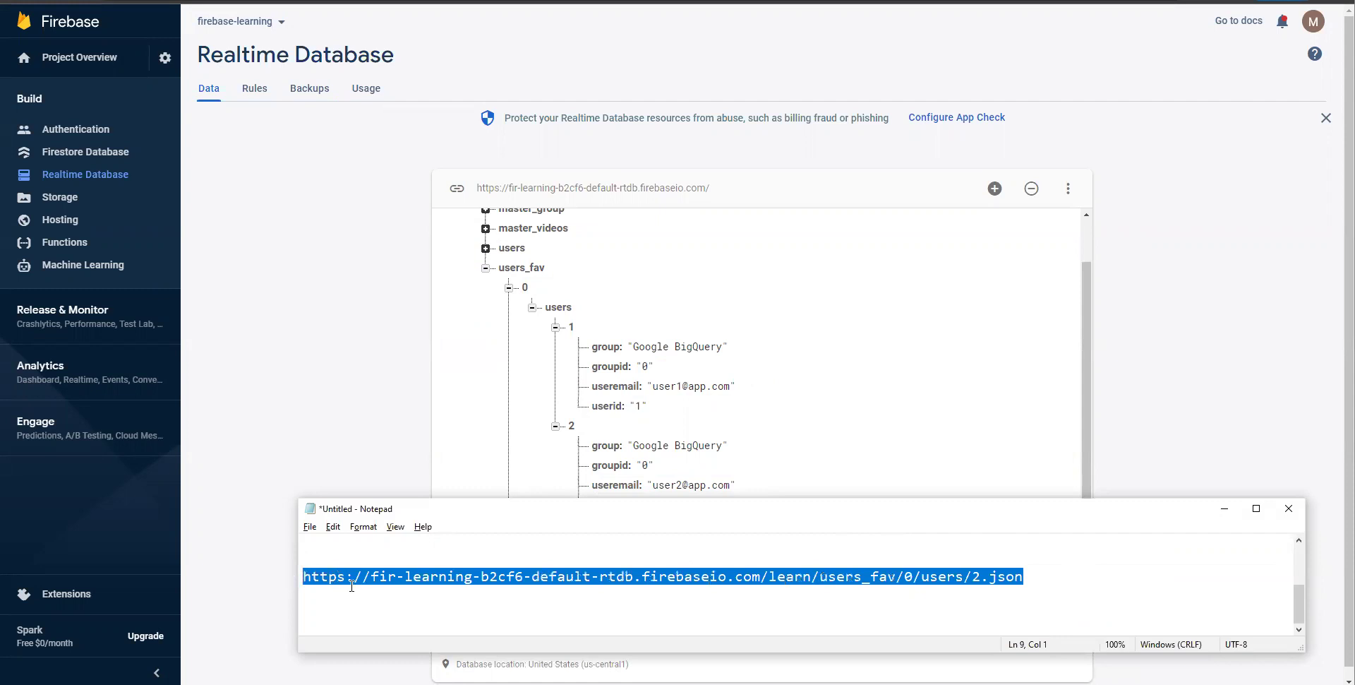
pyautogui.hotkey('ctrl', 'c')
pyautogui.press('End')
pyautogui.press('Return')
pyautogui.hotkey('ctrl', 'v')
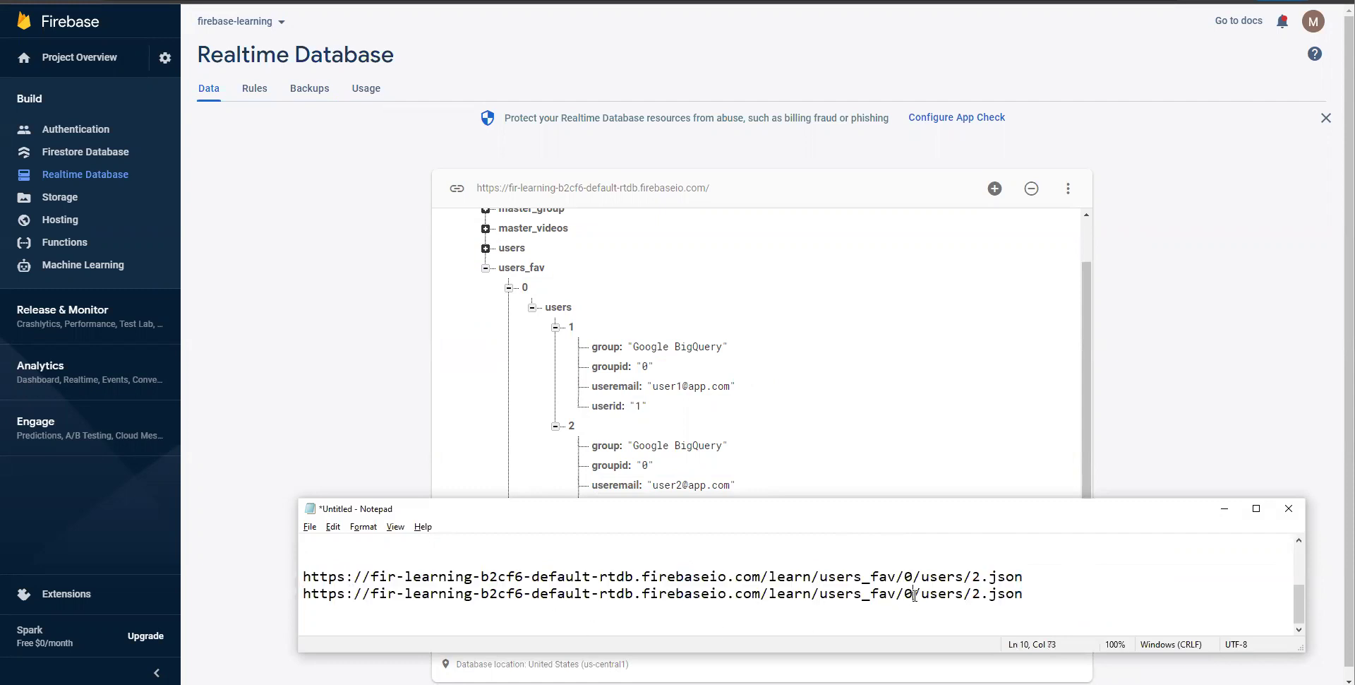
# - Replace 0 and 2 in the duplicate URL with <group_id> and <user_id> placeholders
pyautogui.press('BackSpace')
pyautogui.write('group_i')
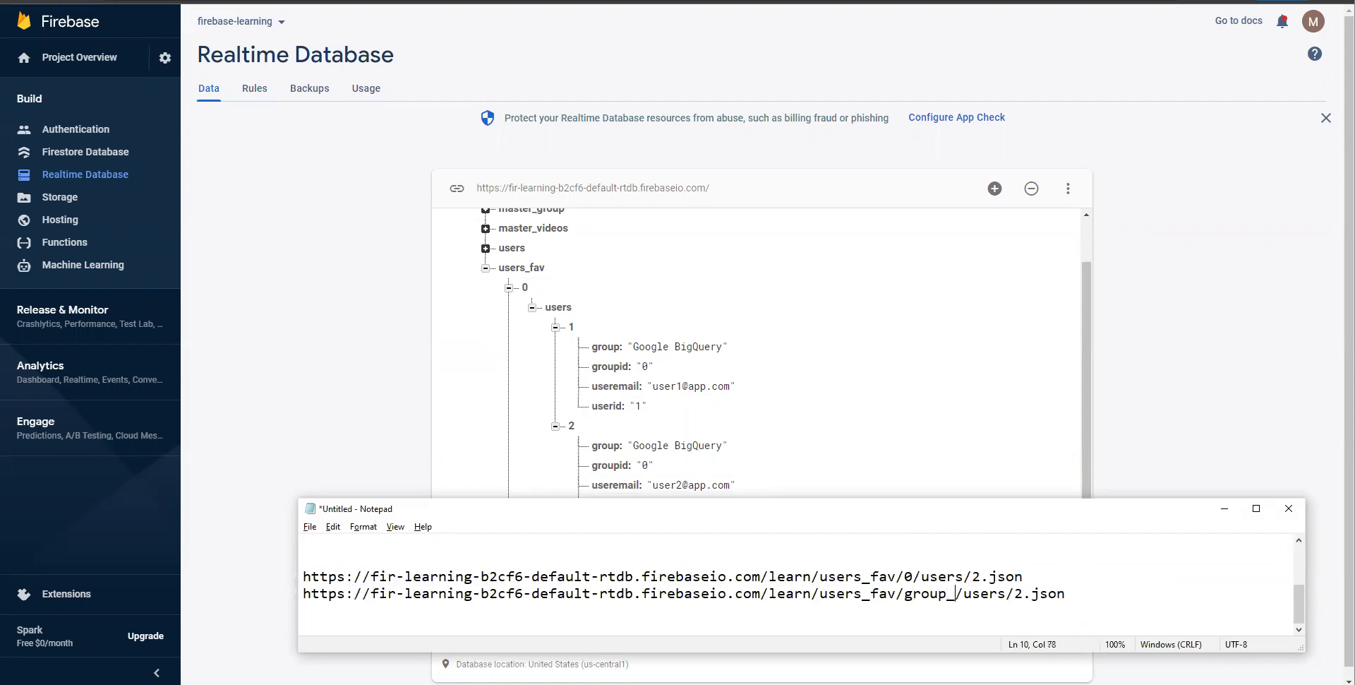
pyautogui.write('d>')
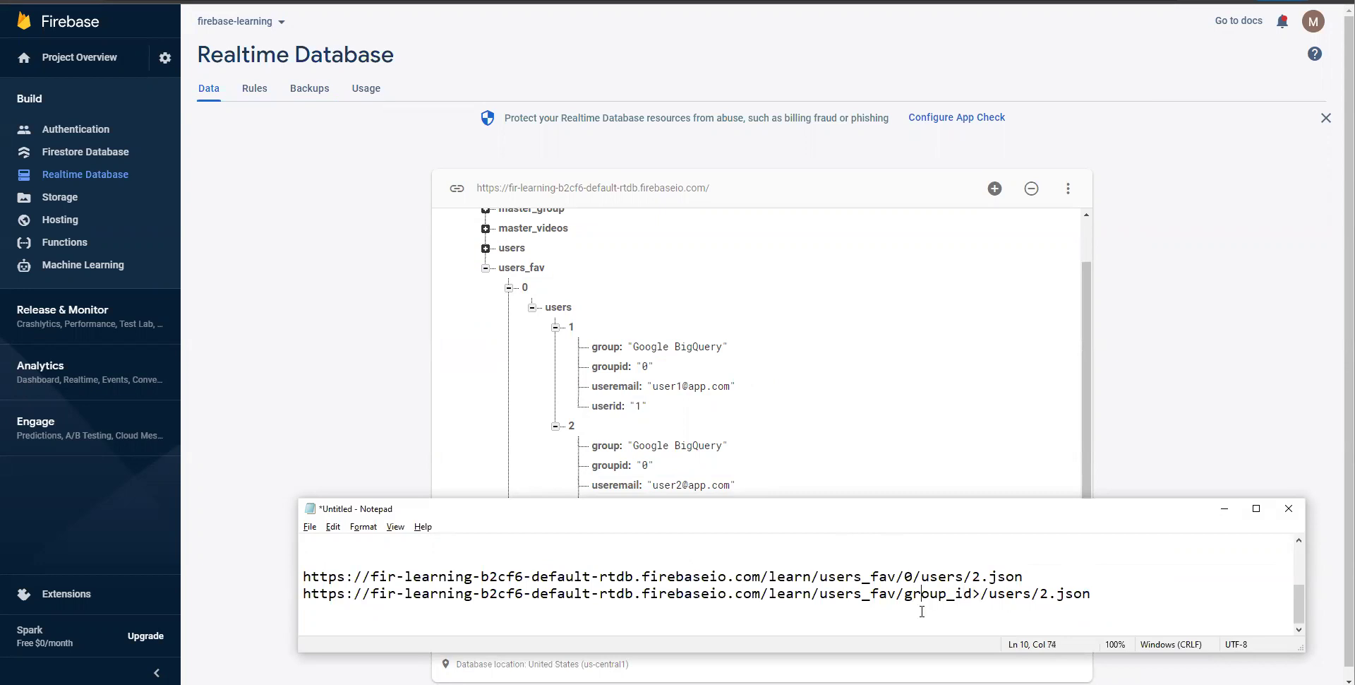
pyautogui.write('<')
pyautogui.press('Right')
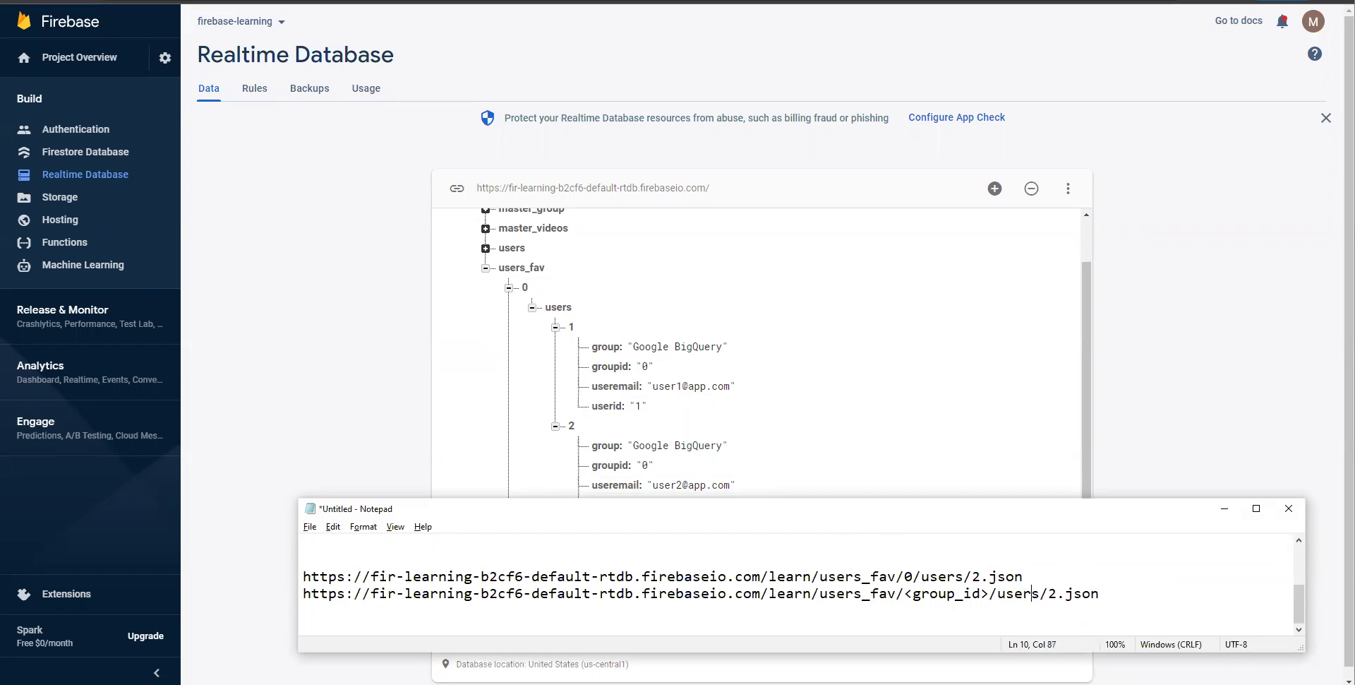
pyautogui.press('BackSpace')
pyautogui.write('<>')
pyautogui.press('Left')
pyautogui.write('user_id')
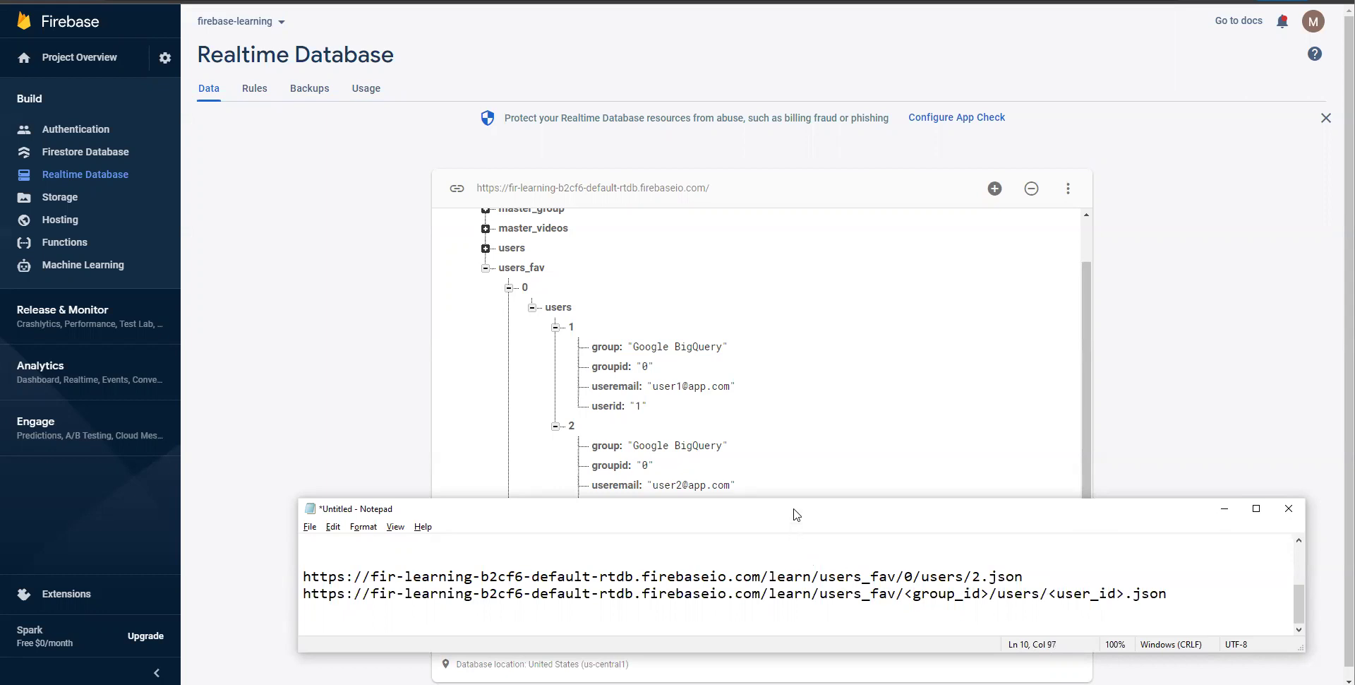
# - Add blank lines separating the example URL from the template URL
pyautogui.moveTo(796, 509); pyautogui.dragTo(811, 350)
pyautogui.click(1101, 420)
pyautogui.press('Return')
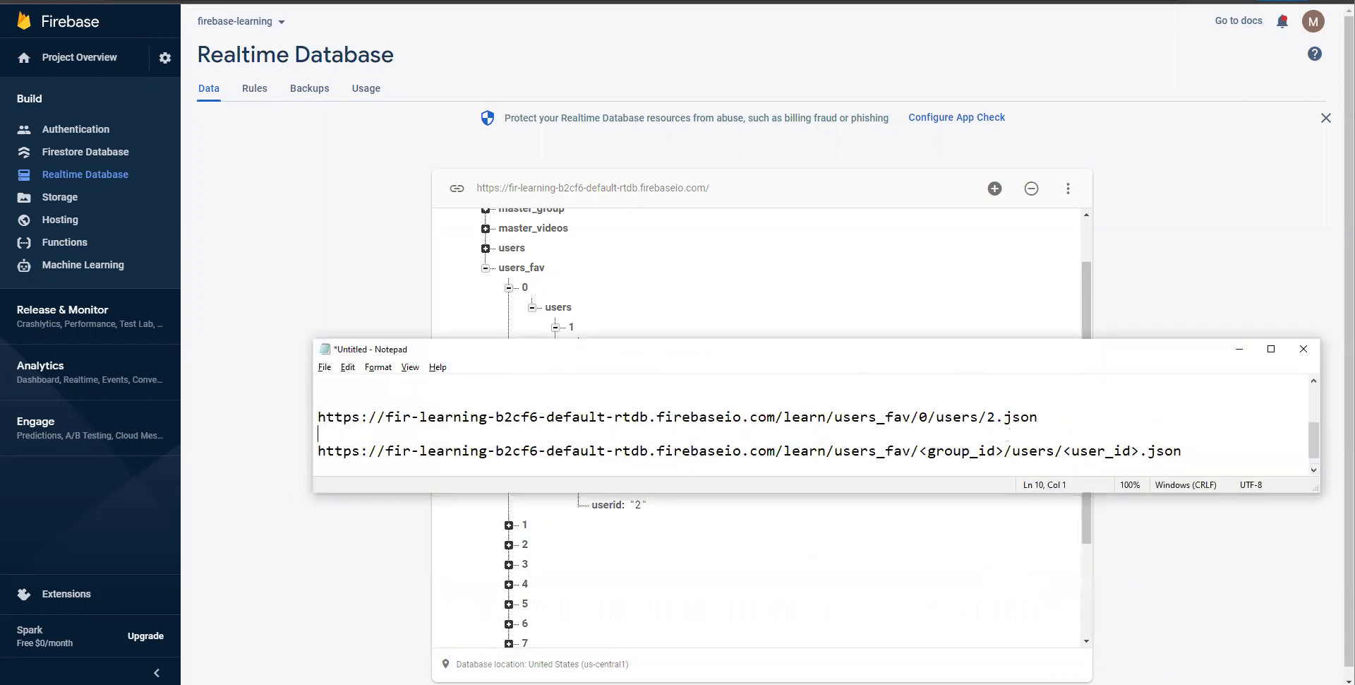
pyautogui.press('End')
pyautogui.press('Return')
pyautogui.press('Return')
pyautogui.press('Return')
pyautogui.press('Return')
pyautogui.scroll(1, 1131, 423)
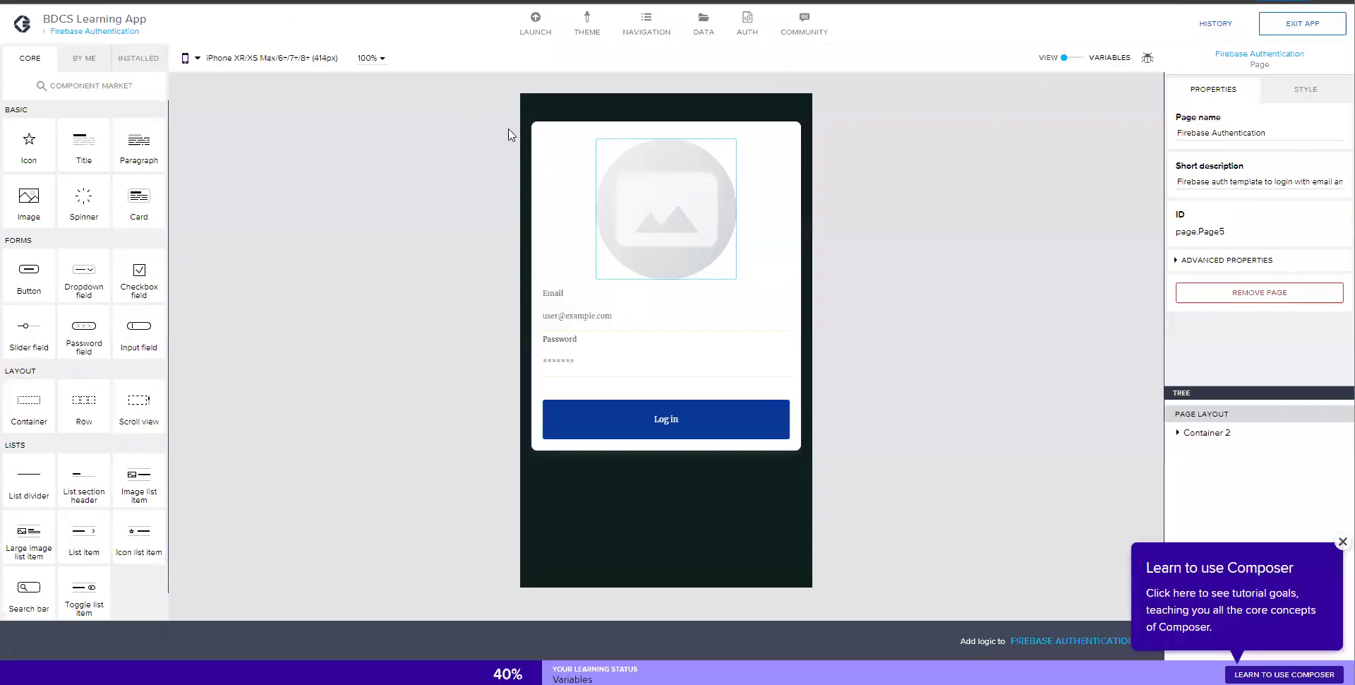
pyautogui.click(704, 25)
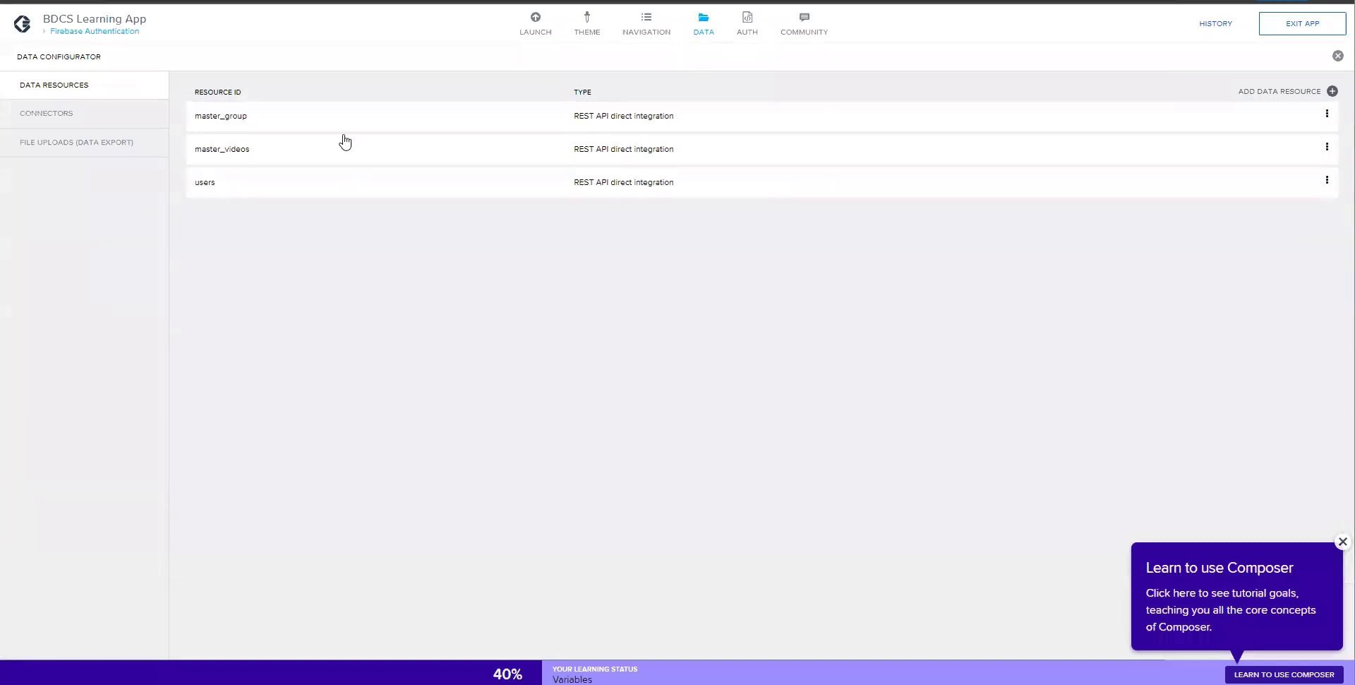
# - Add a REST API direct integration data resource and set the browser zoom to 125%
pyautogui.click(1332, 94)
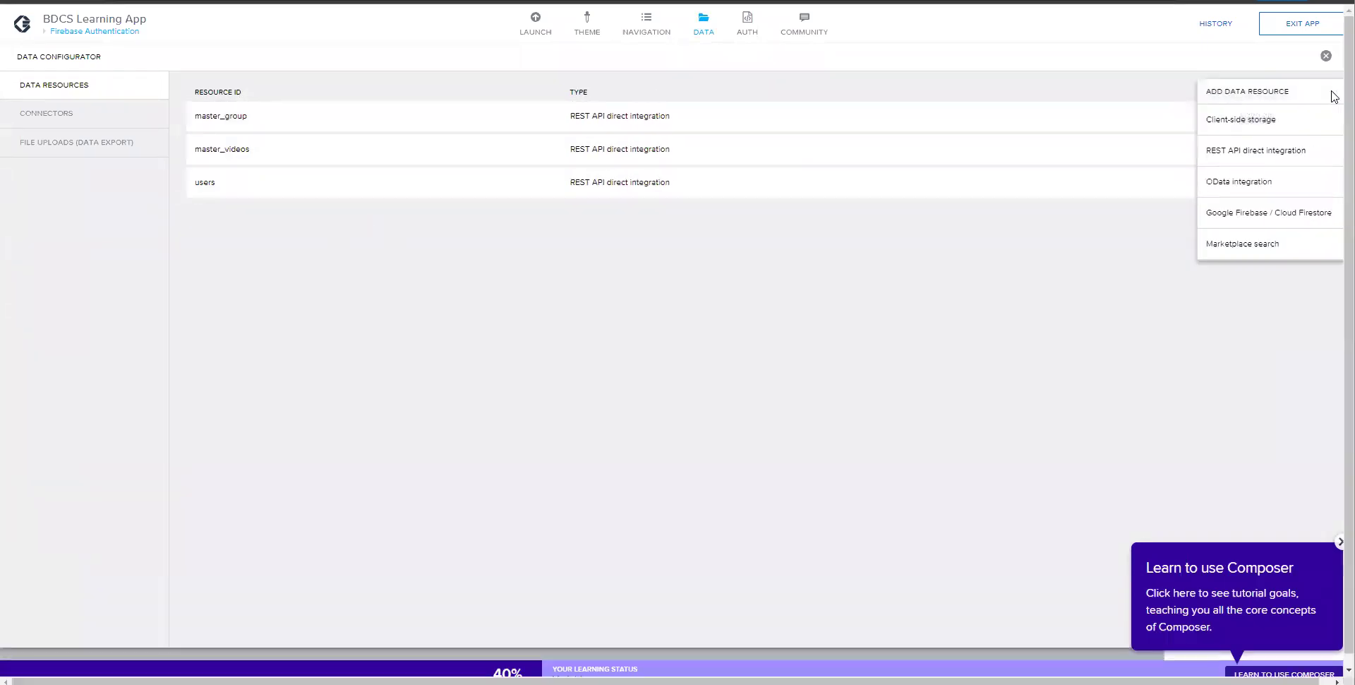
pyautogui.click(1249, 151)
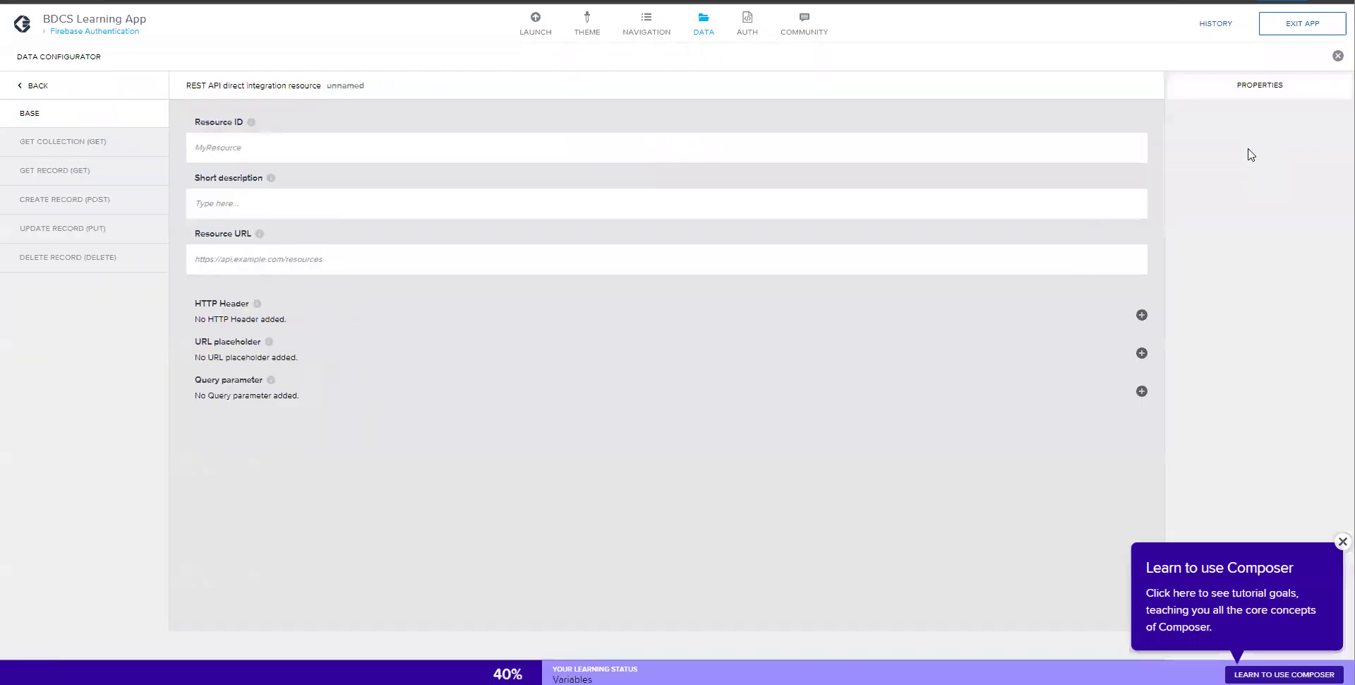
pyautogui.hotkey('alt', 'f')
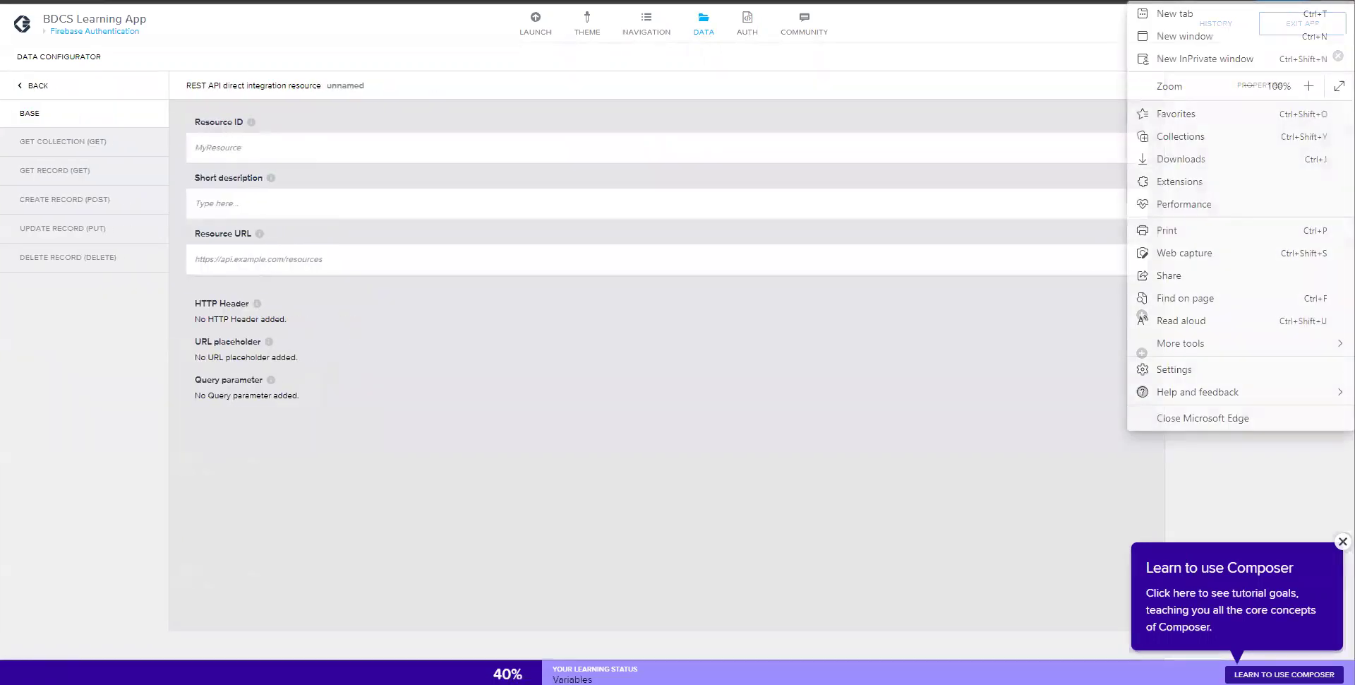
pyautogui.click(1308, 86)
pyautogui.click(1308, 86)
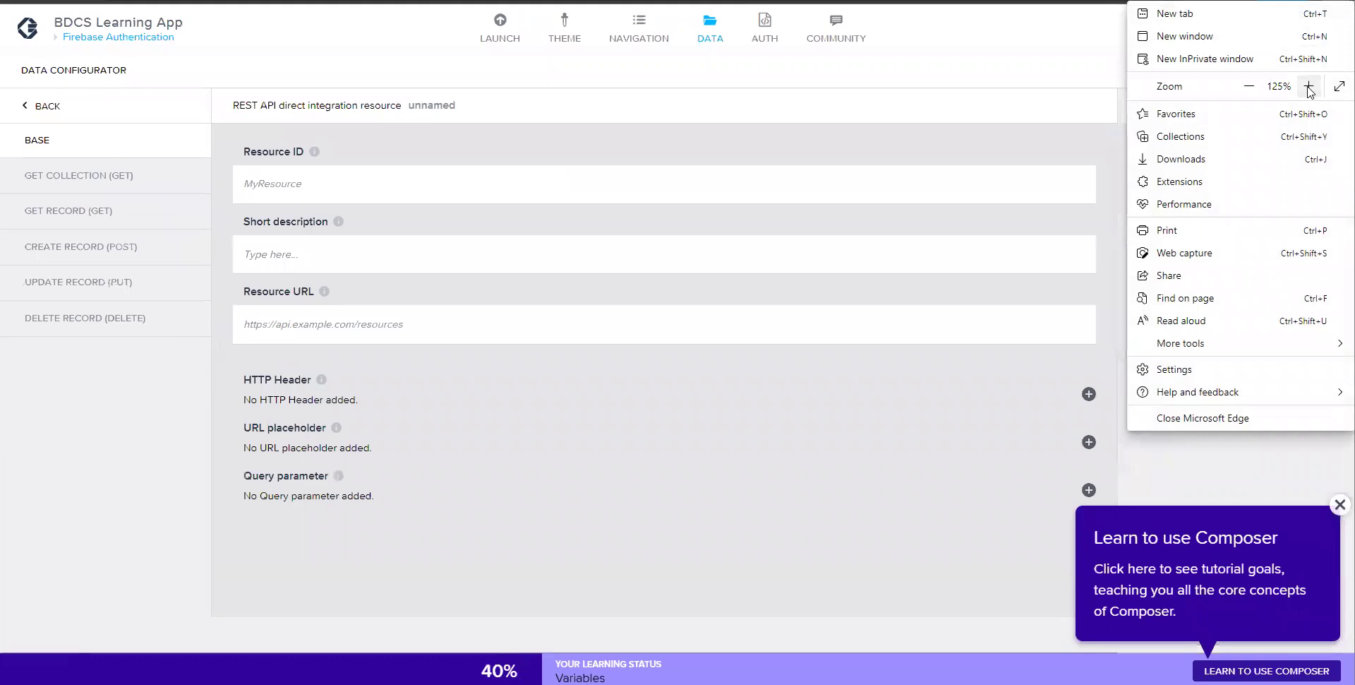
pyautogui.click(1308, 86)
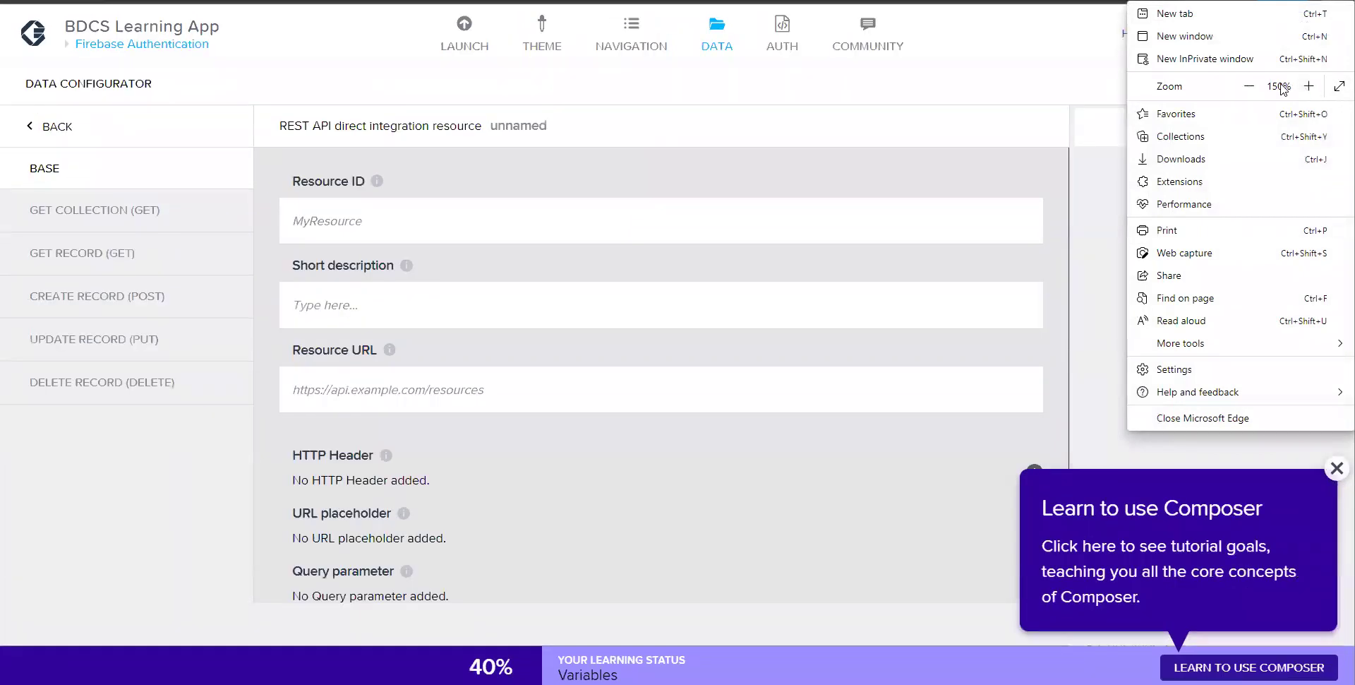
pyautogui.click(1250, 86)
pyautogui.click(718, 509)
# - Name the resource users_fav and paste the Firebase base URL ending users_fav/ as its resource URL
pyautogui.click(318, 194)
pyautogui.write('users_fav')
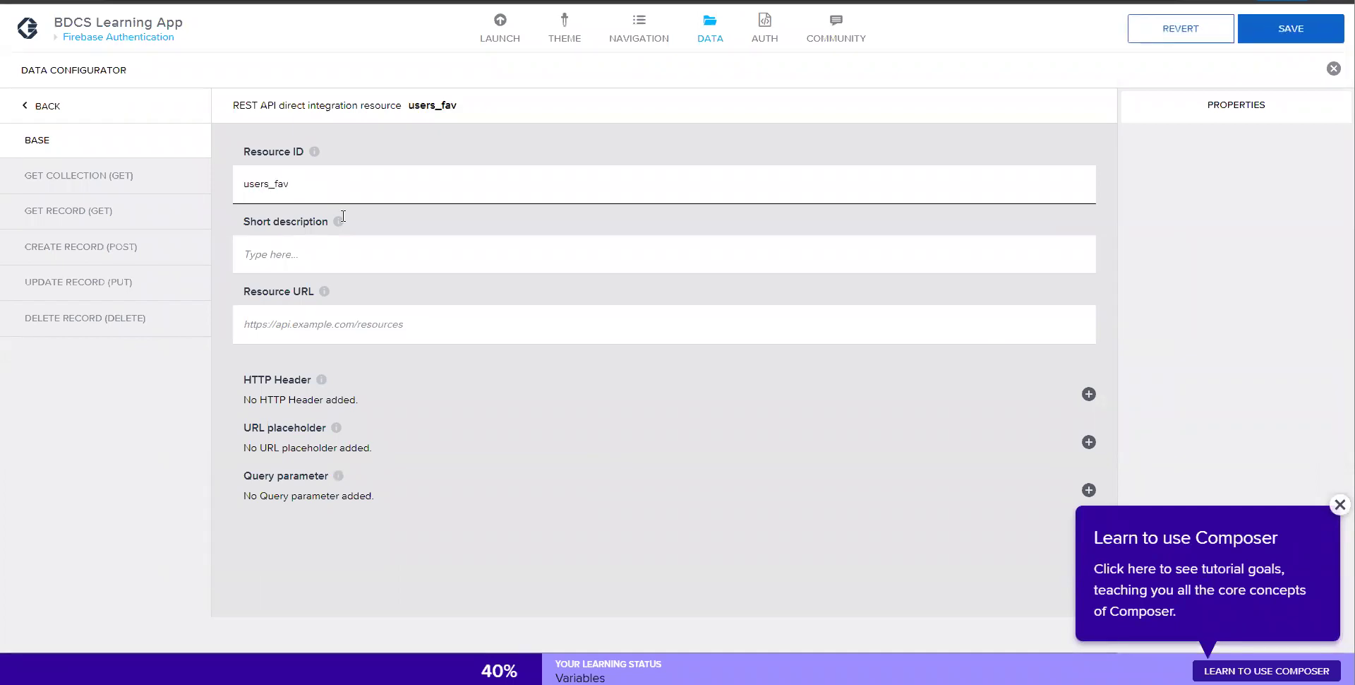
pyautogui.hotkey('alt', 'Tab')
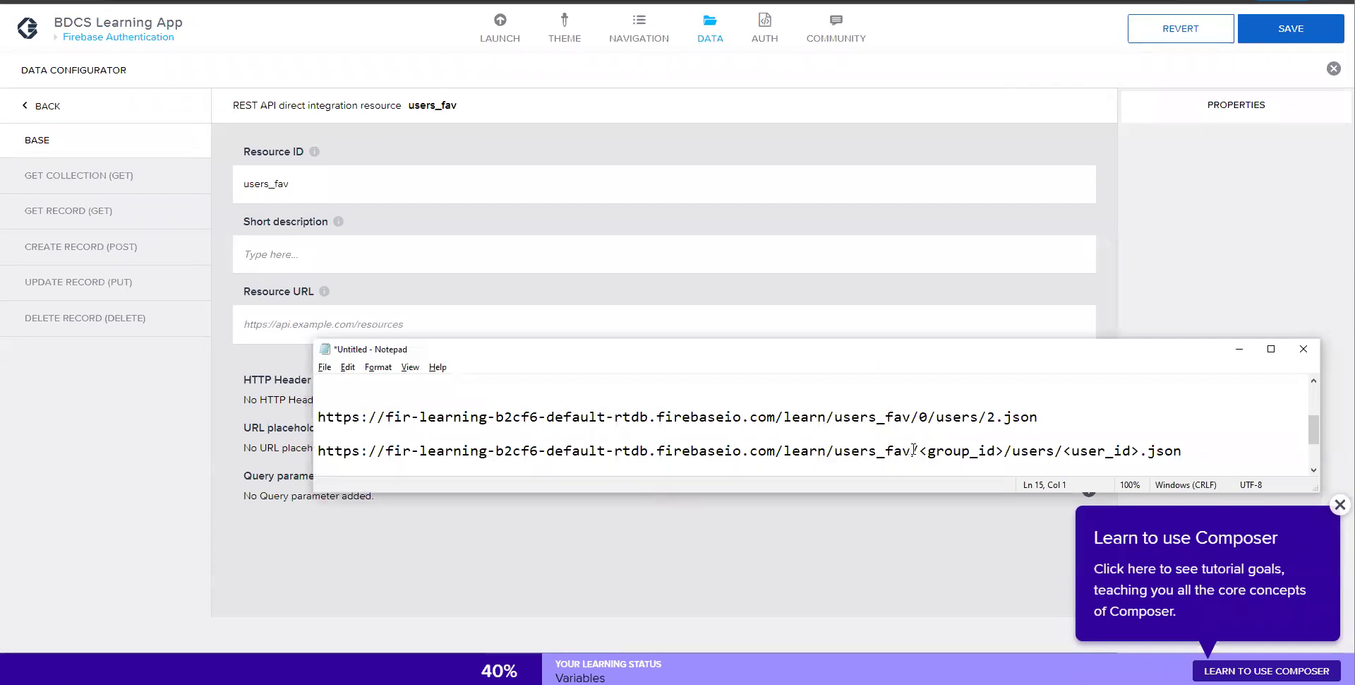
pyautogui.moveTo(917, 451); pyautogui.dragTo(287, 454)
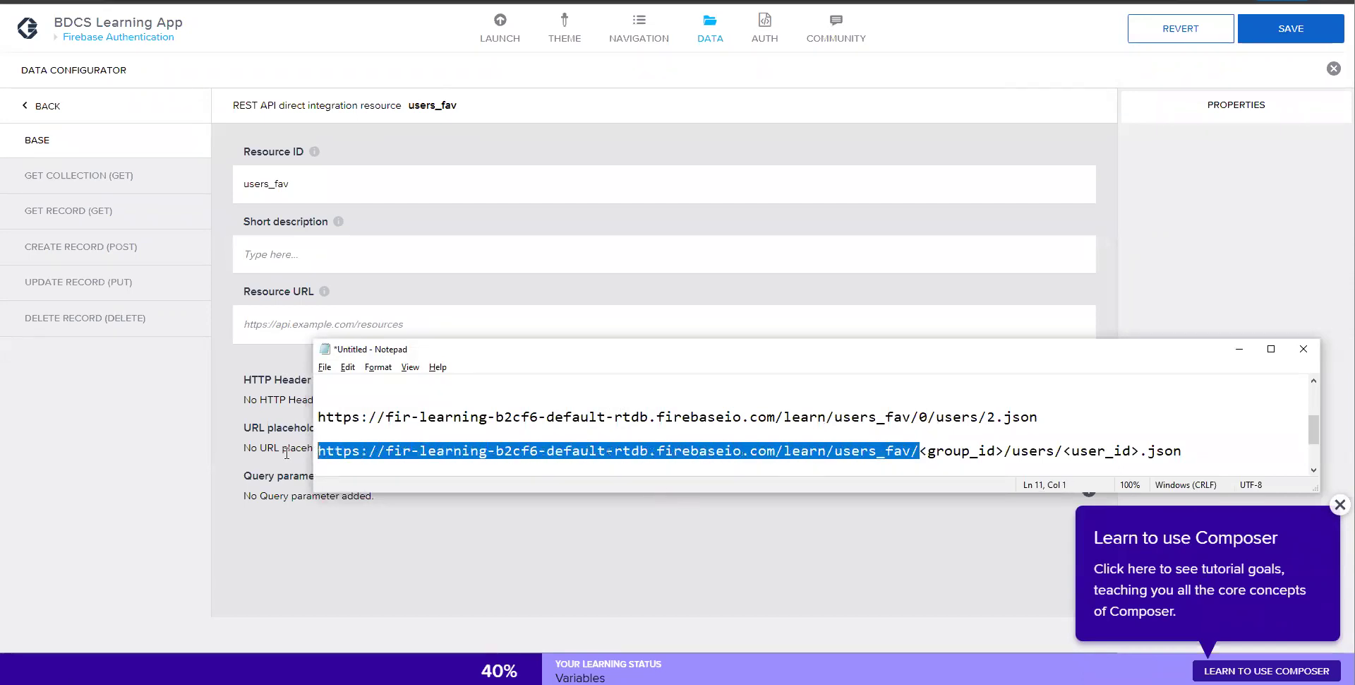
pyautogui.hotkey('ctrl', 'c')
pyautogui.click(325, 328)
pyautogui.hotkey('ctrl', 'v')
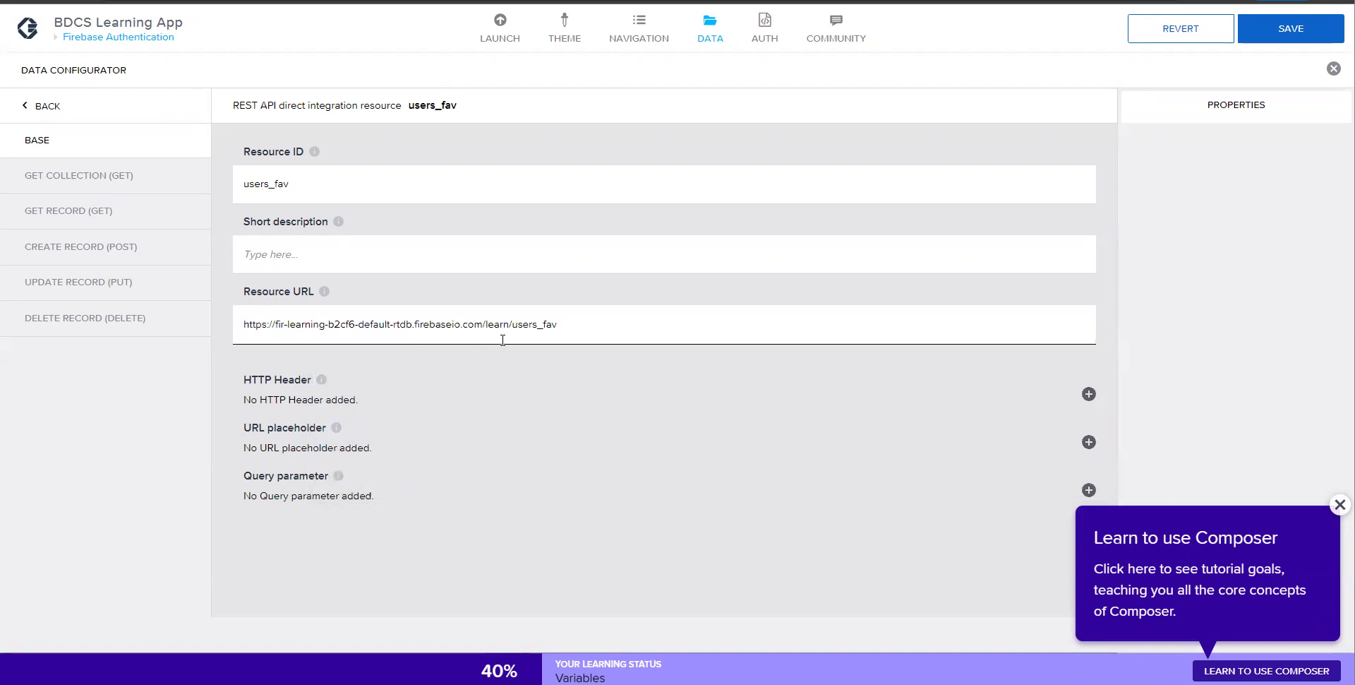
# - Set the GET COLLECTION relative path to .json and run a test call
pyautogui.click(168, 180)
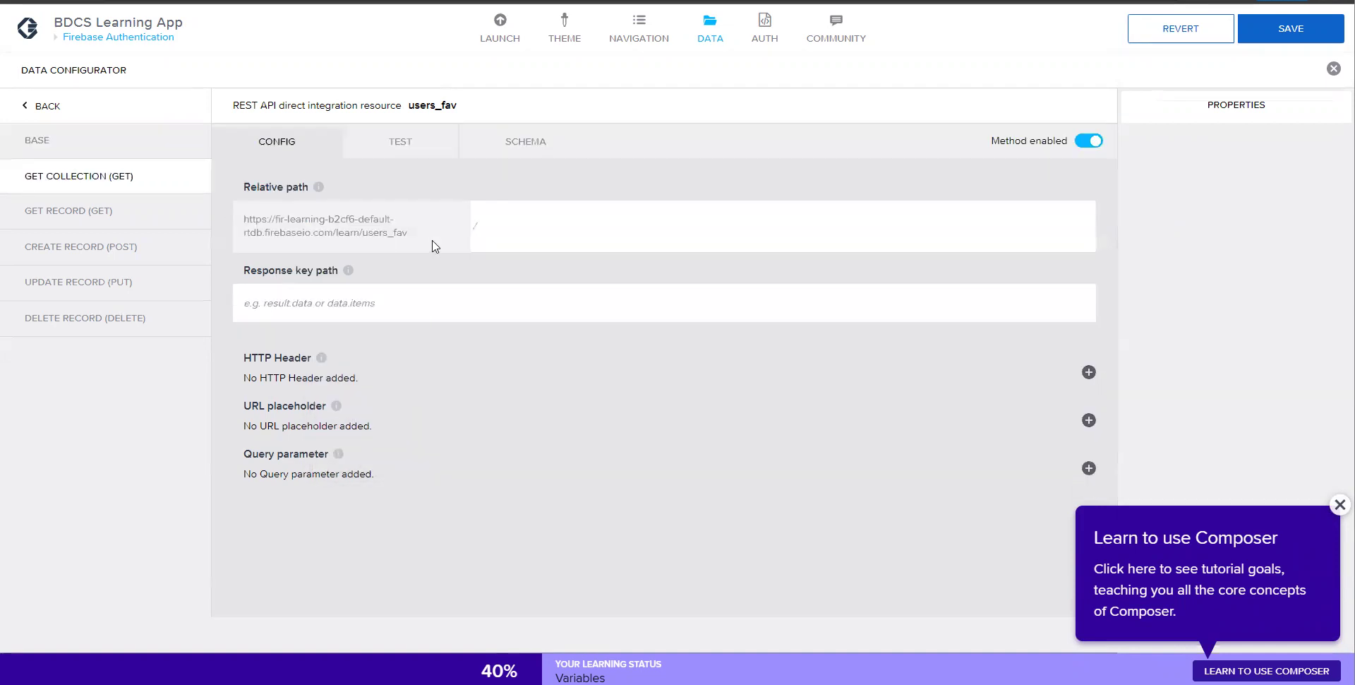
pyautogui.write('.jsonb')
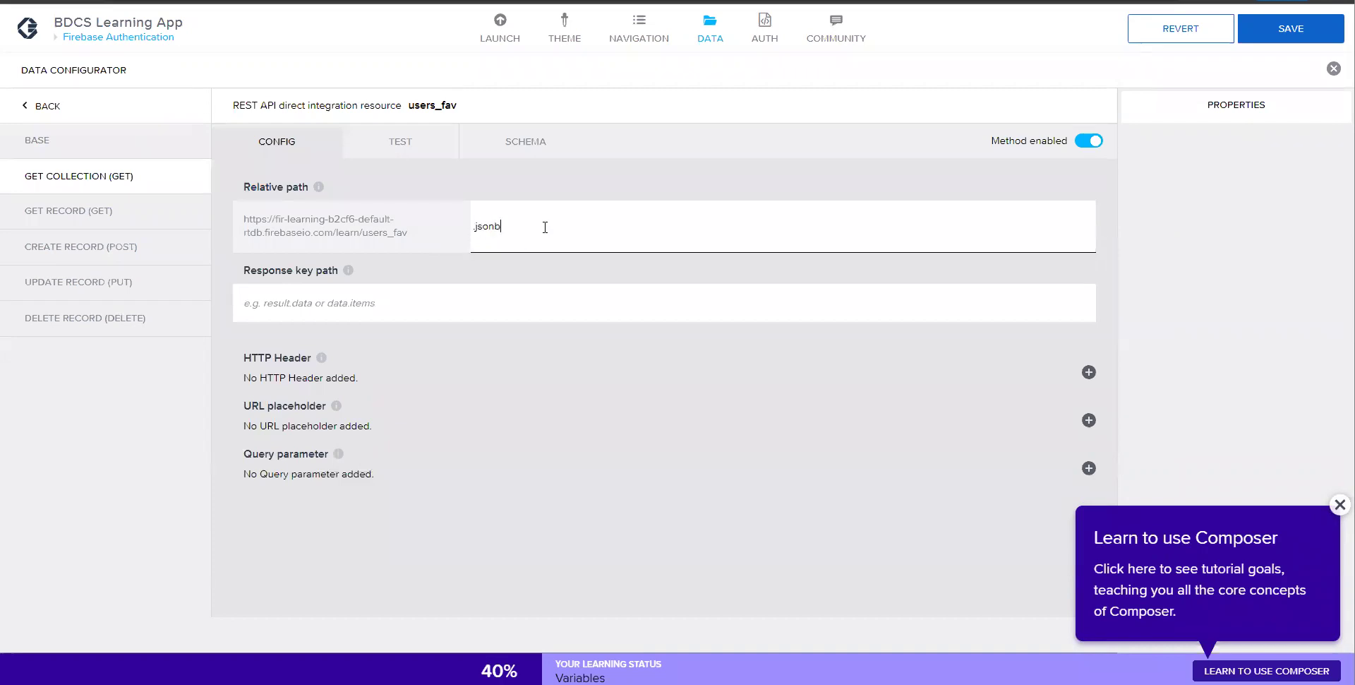
pyautogui.click(415, 147)
pyautogui.click(363, 200)
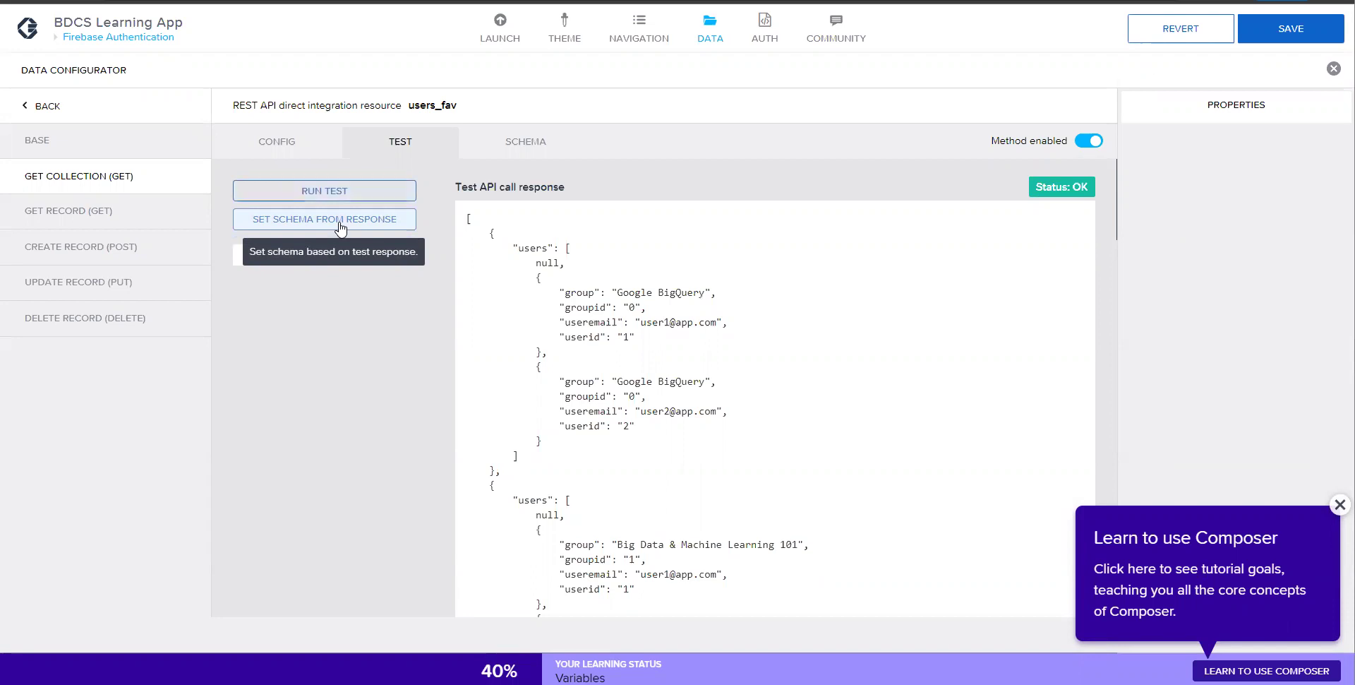
# - Set users_fav's schema from the test response (group, groupid, useremail, userid) and save the app
pyautogui.click(341, 220)
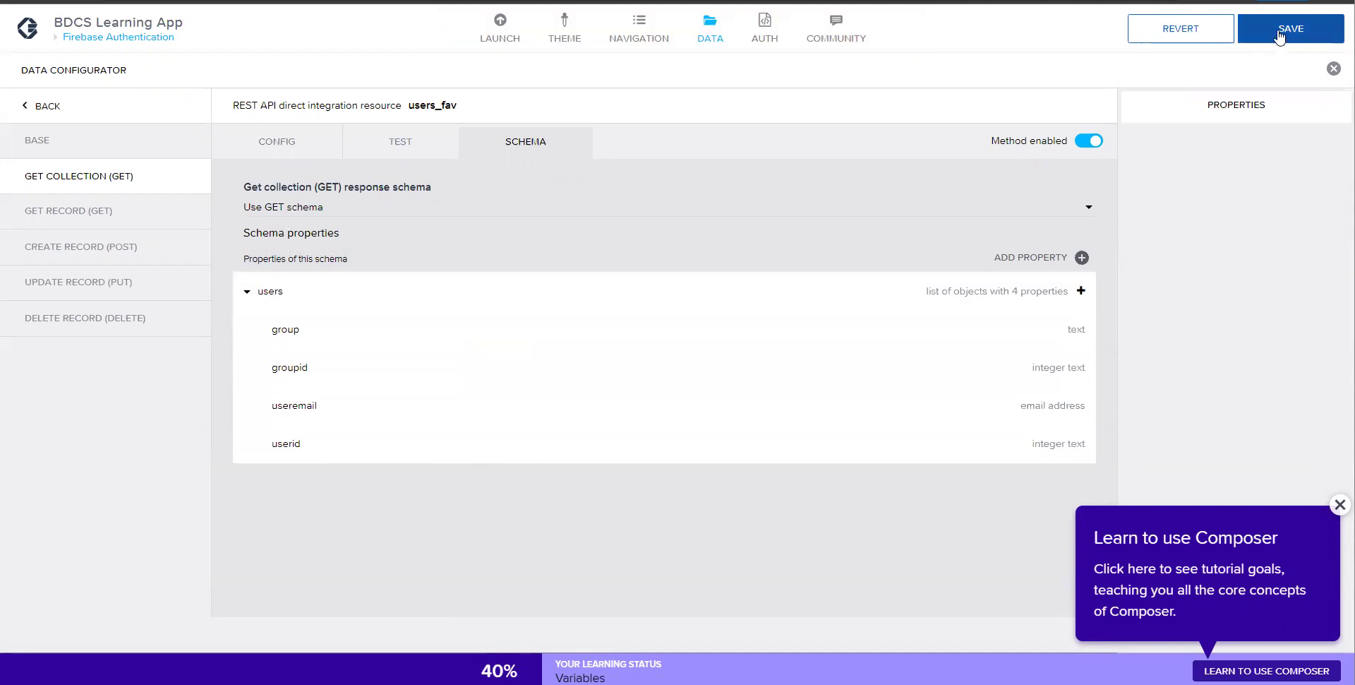
pyautogui.click(1280, 35)
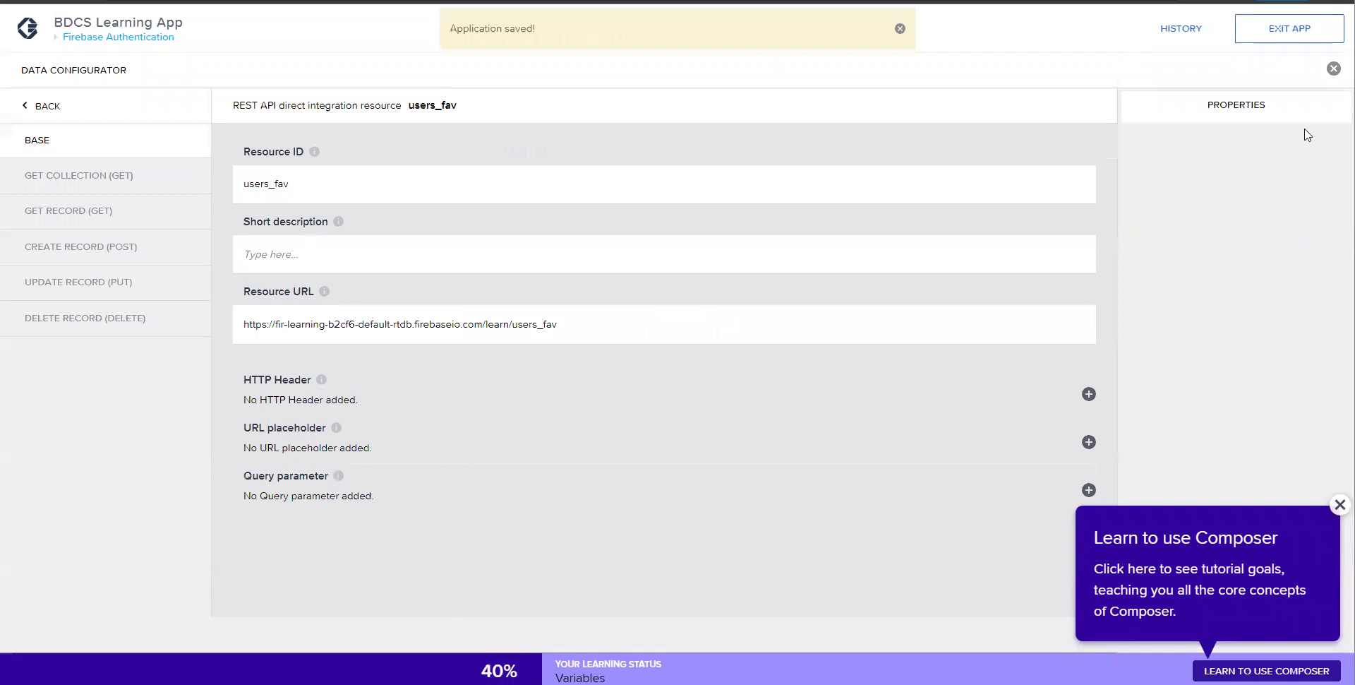
pyautogui.click(1334, 69)
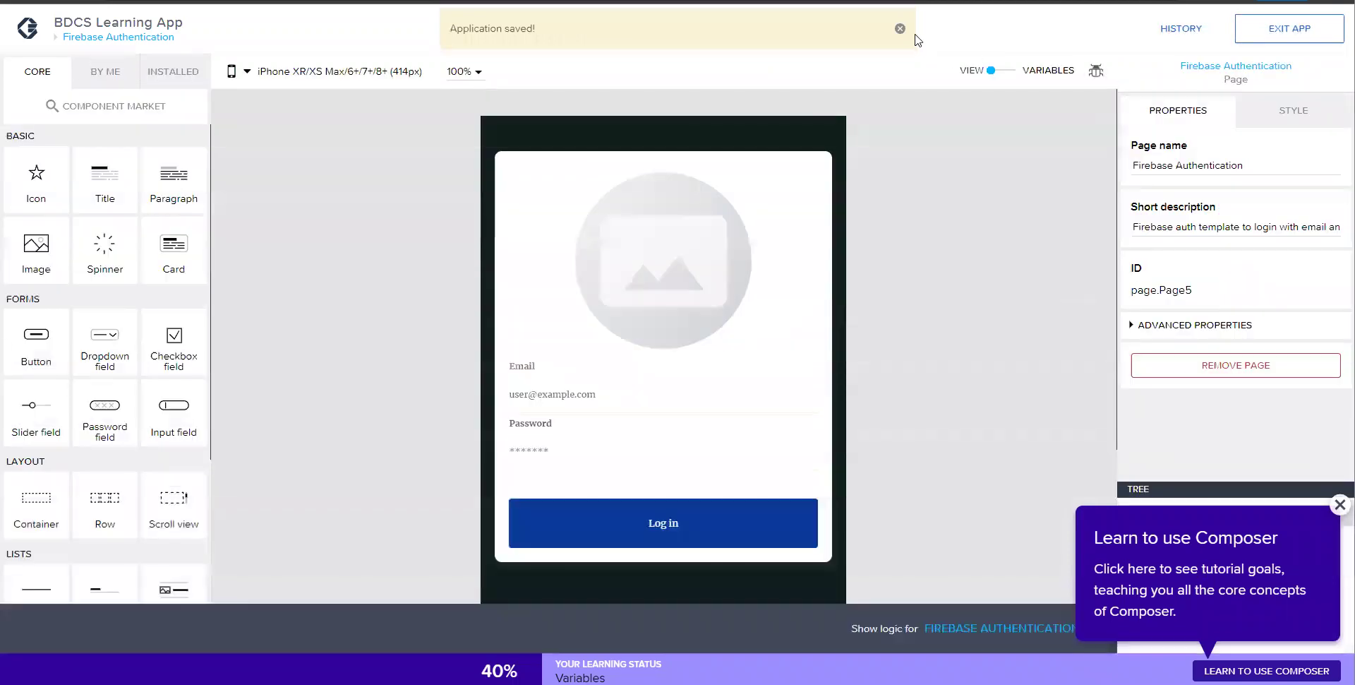
# - Add a users_fav1 data variable from users_fav to the Firebase Authentication page, save, and return to the view
pyautogui.click(900, 28)
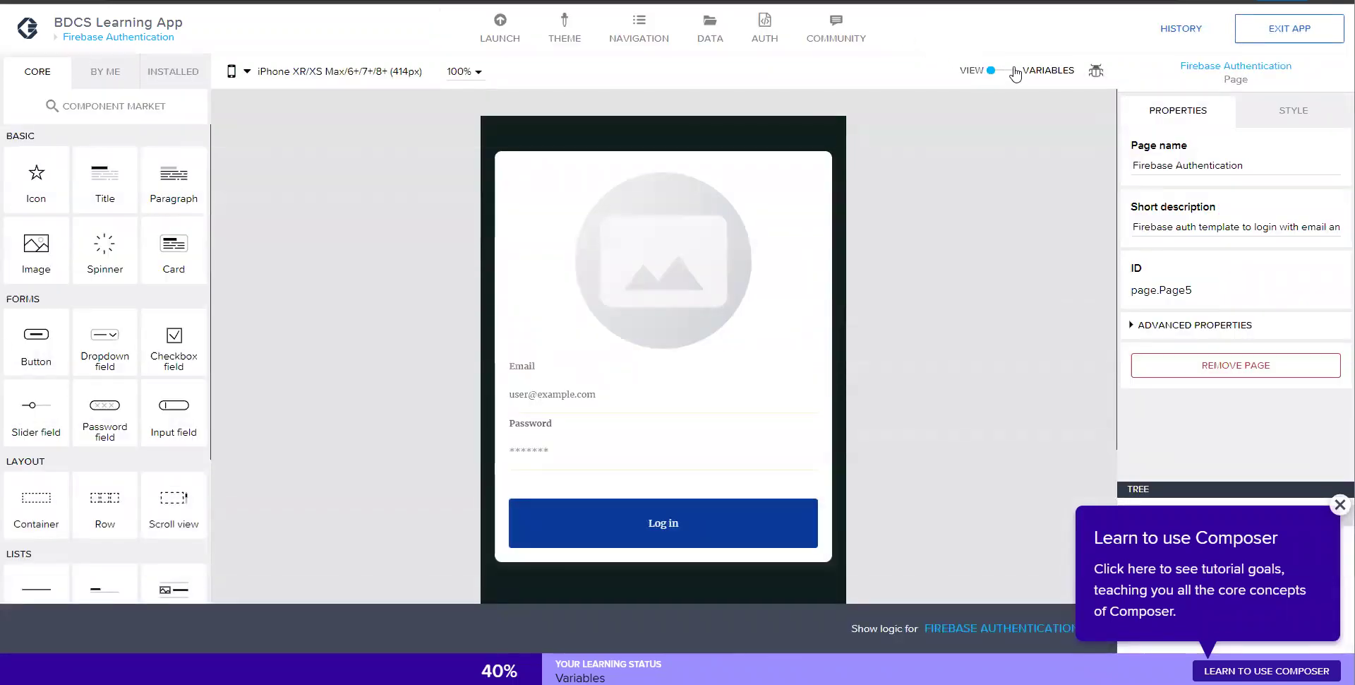
pyautogui.click(1015, 72)
pyautogui.click(65, 213)
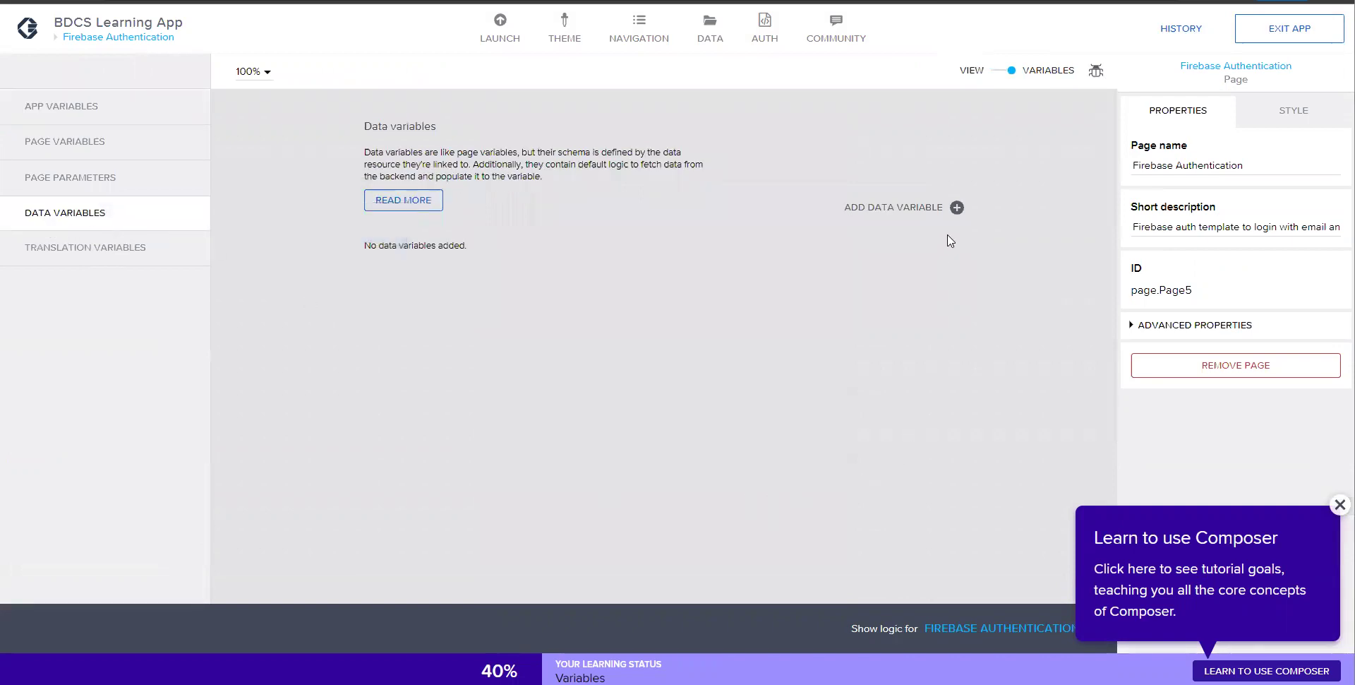
pyautogui.click(957, 207)
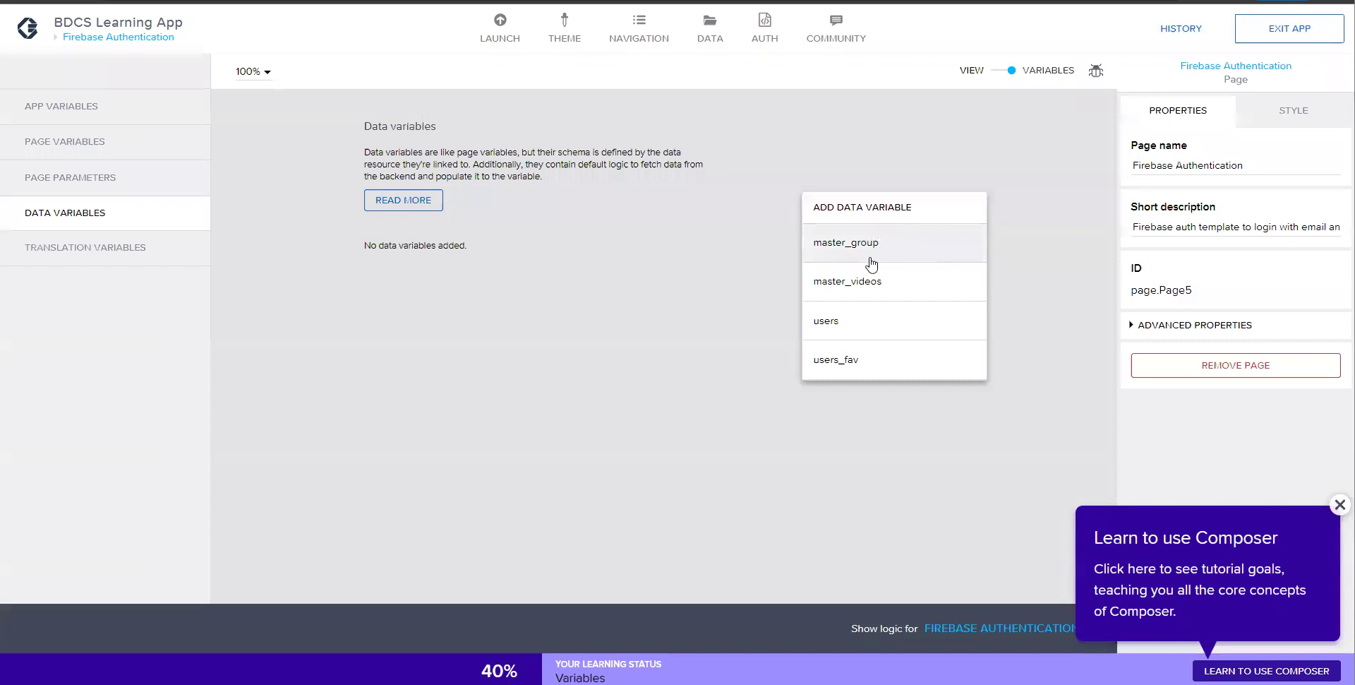
pyautogui.click(854, 355)
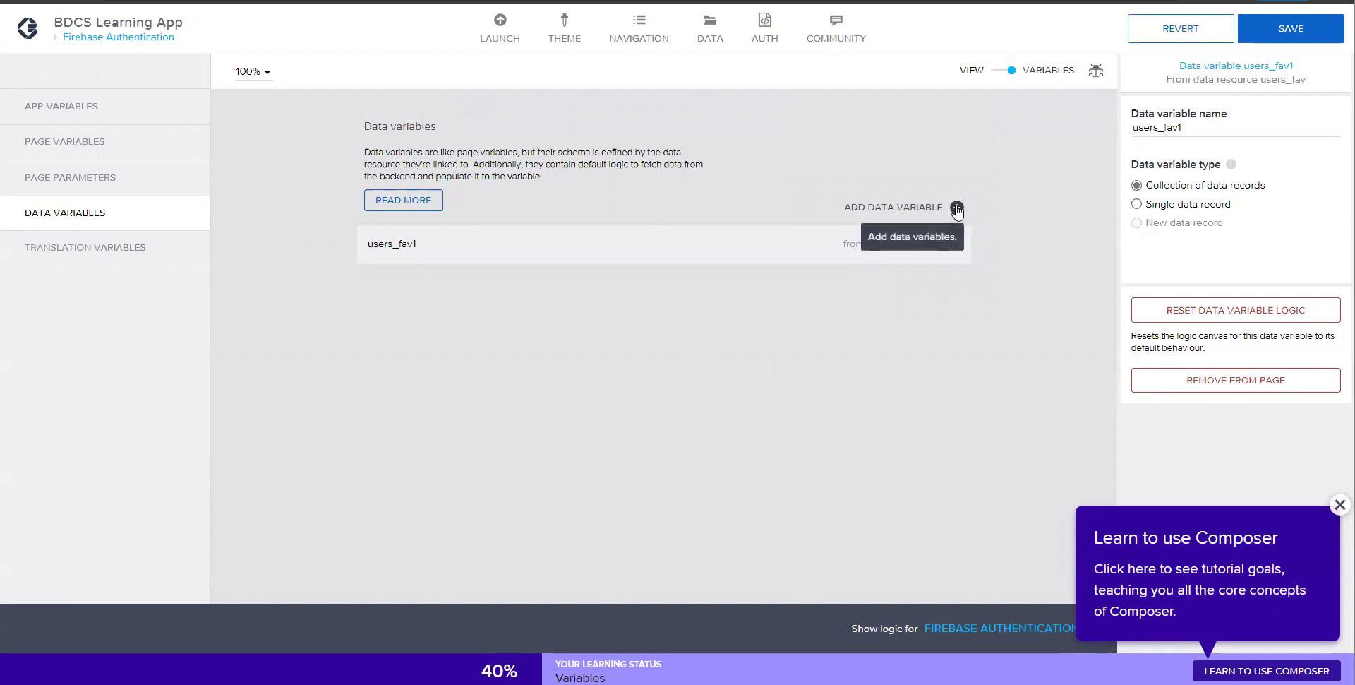
pyautogui.click(1291, 28)
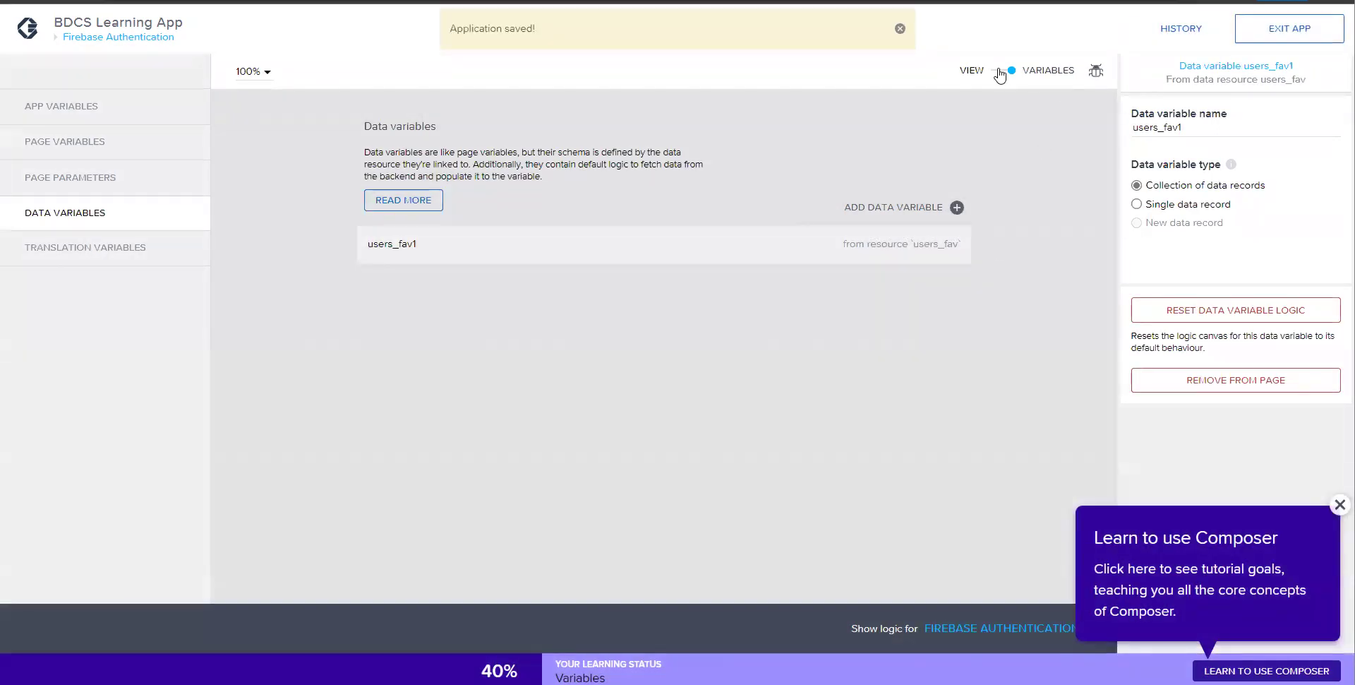
pyautogui.click(1000, 71)
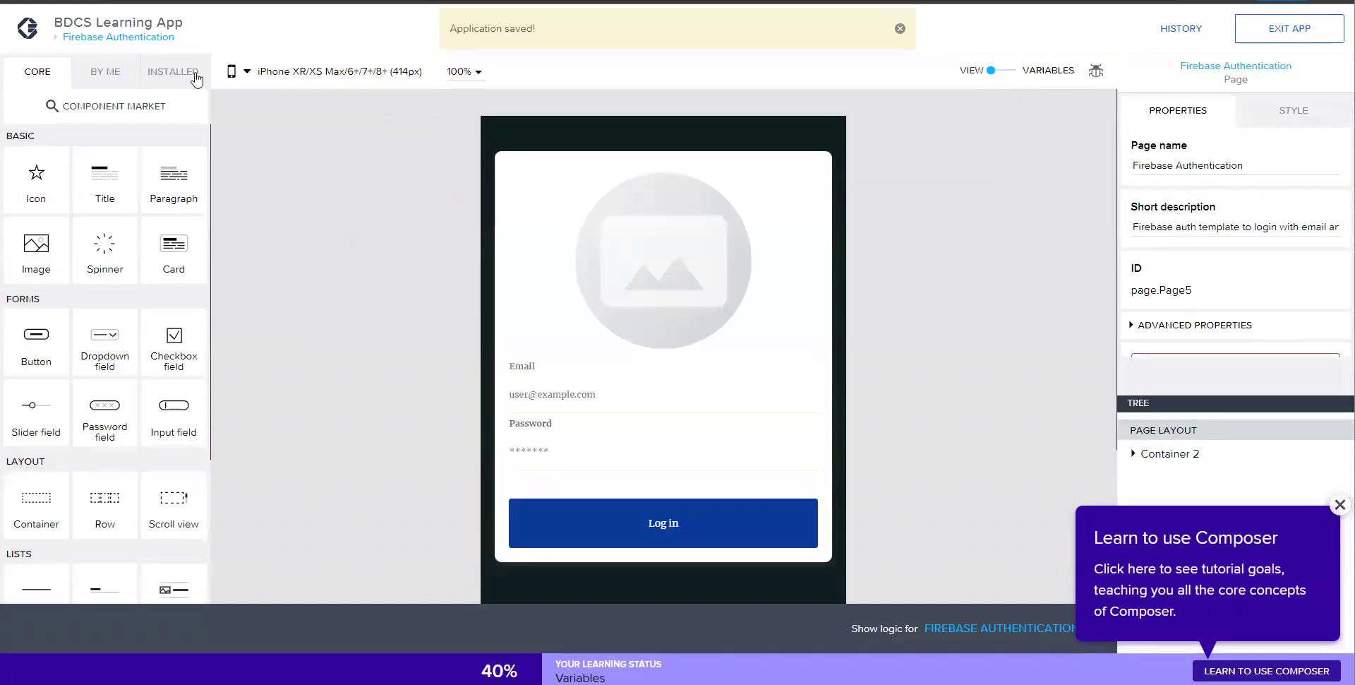
# - Create a new page named Favorites from the app's page list
pyautogui.click(141, 38)
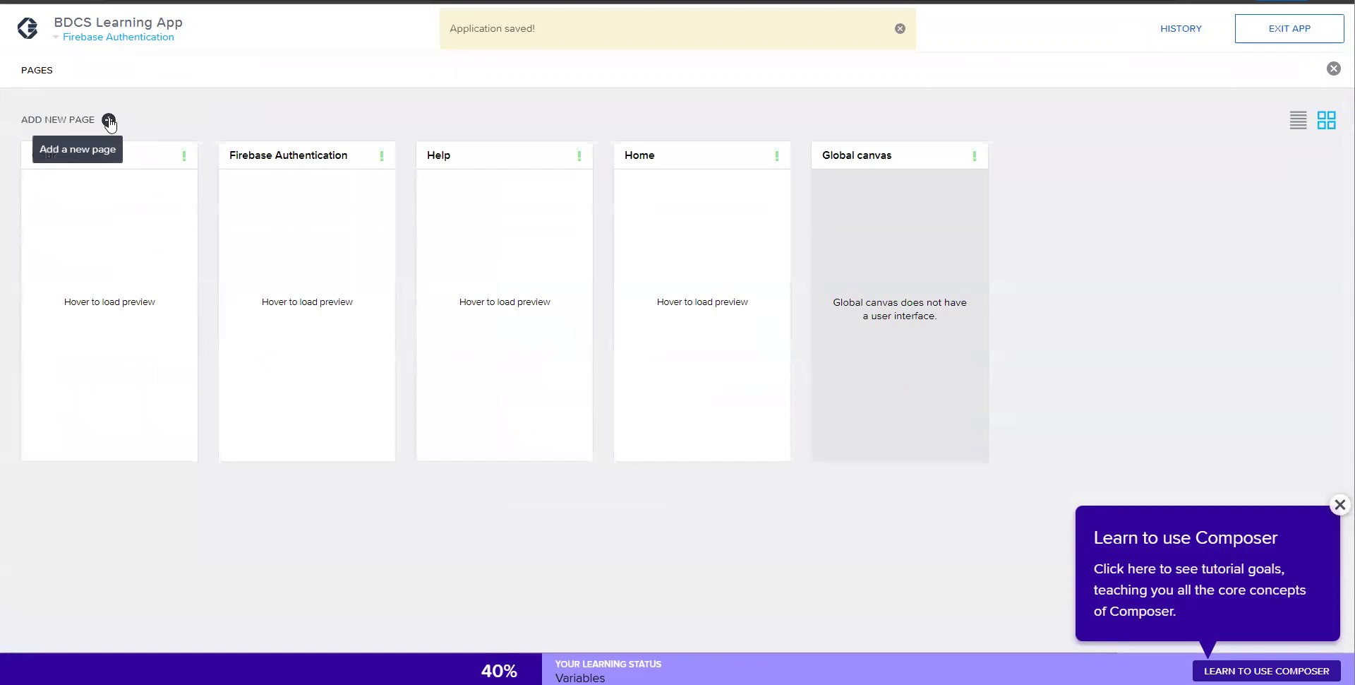
pyautogui.click(109, 120)
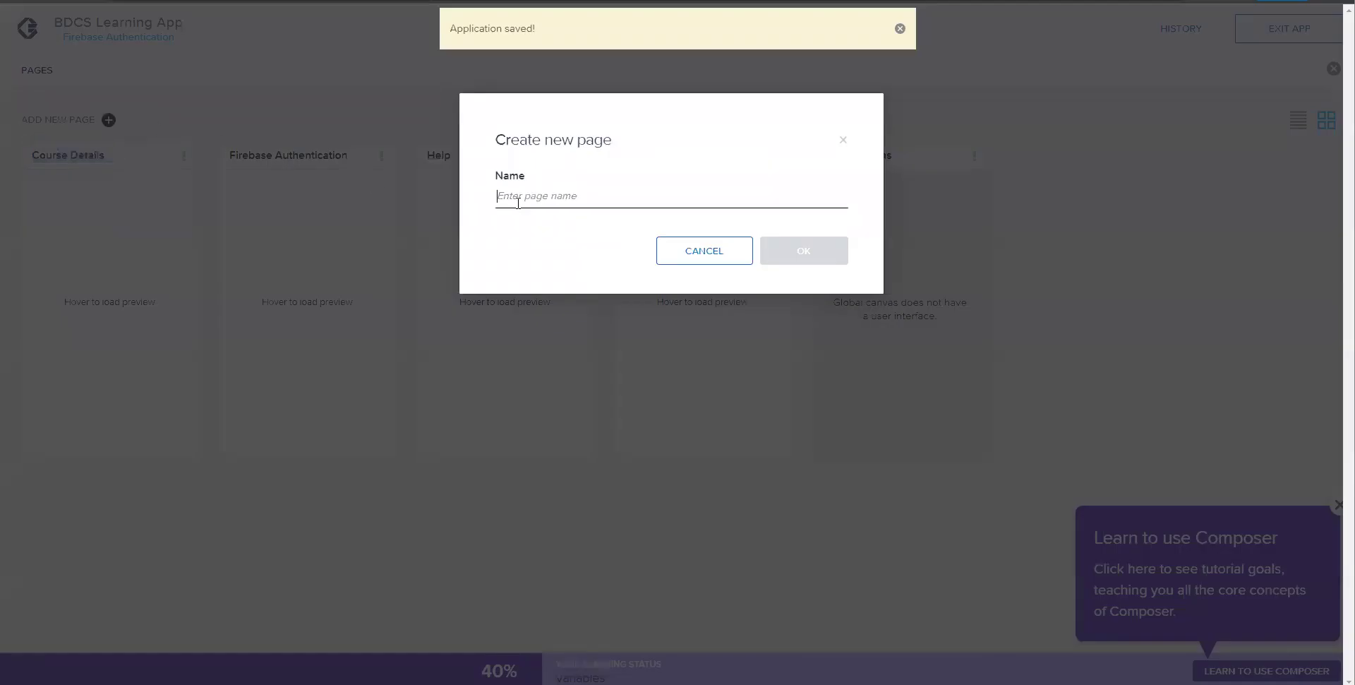
pyautogui.write('Favorites')
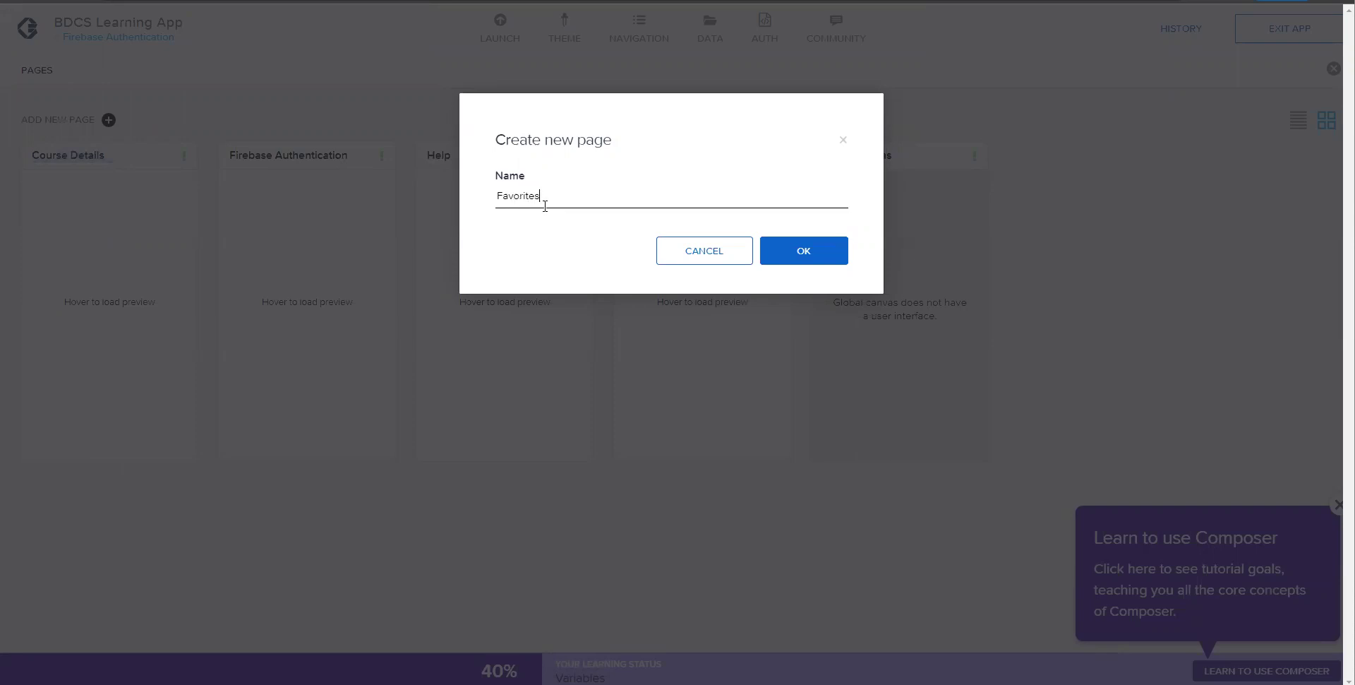
pyautogui.click(817, 257)
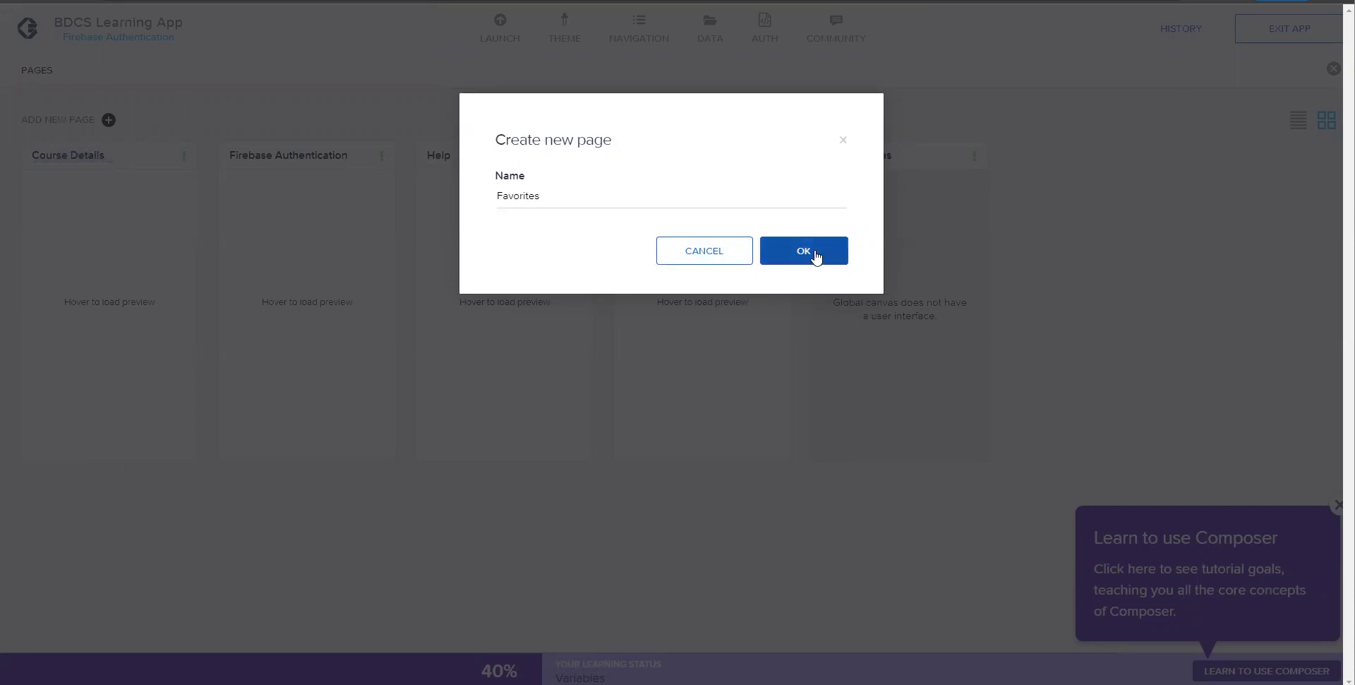
pyautogui.click(804, 252)
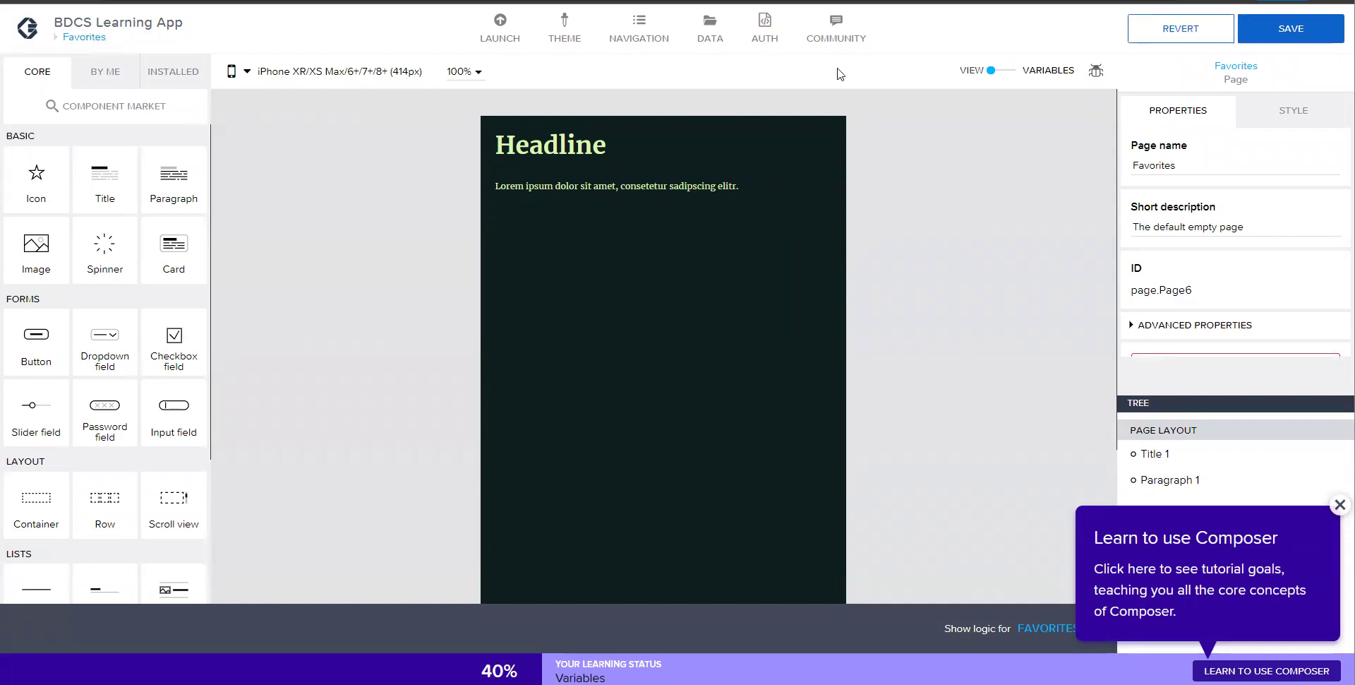
# - Add users_fav and master_group data variables to the Favorites page and save the app
pyautogui.click(1011, 71)
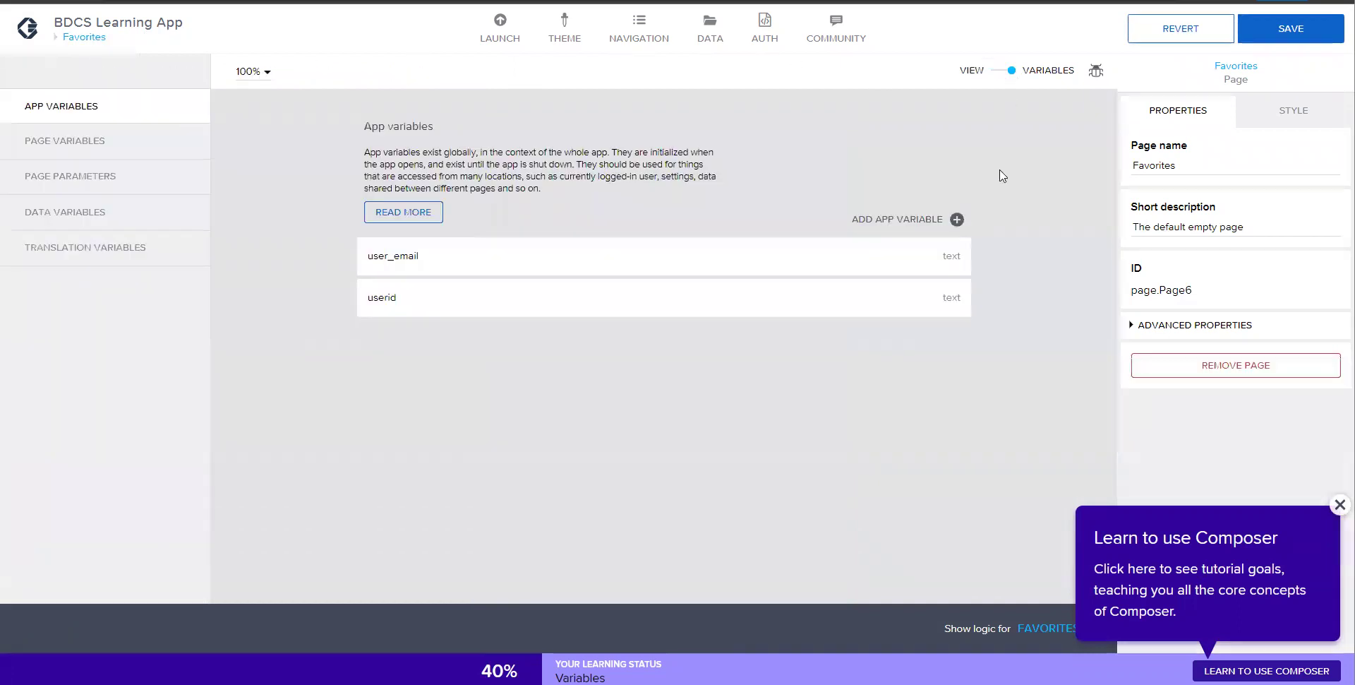
pyautogui.click(94, 211)
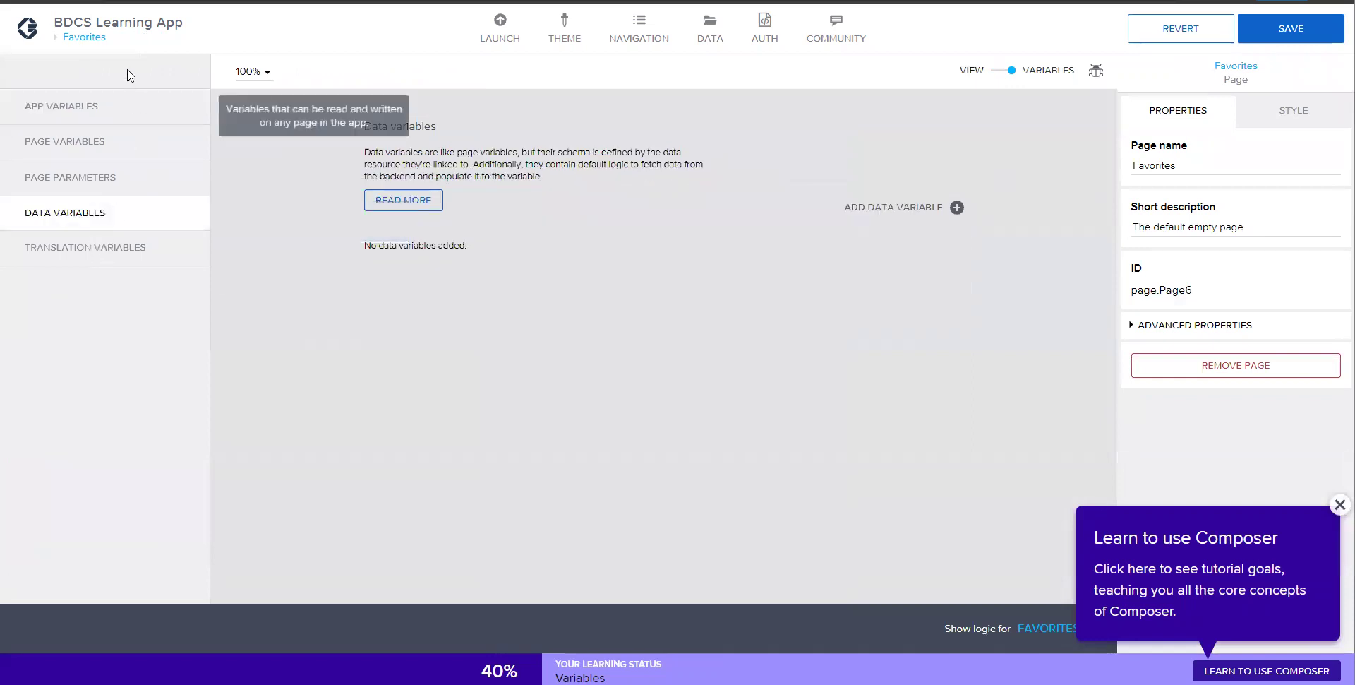
pyautogui.click(891, 208)
pyautogui.click(874, 362)
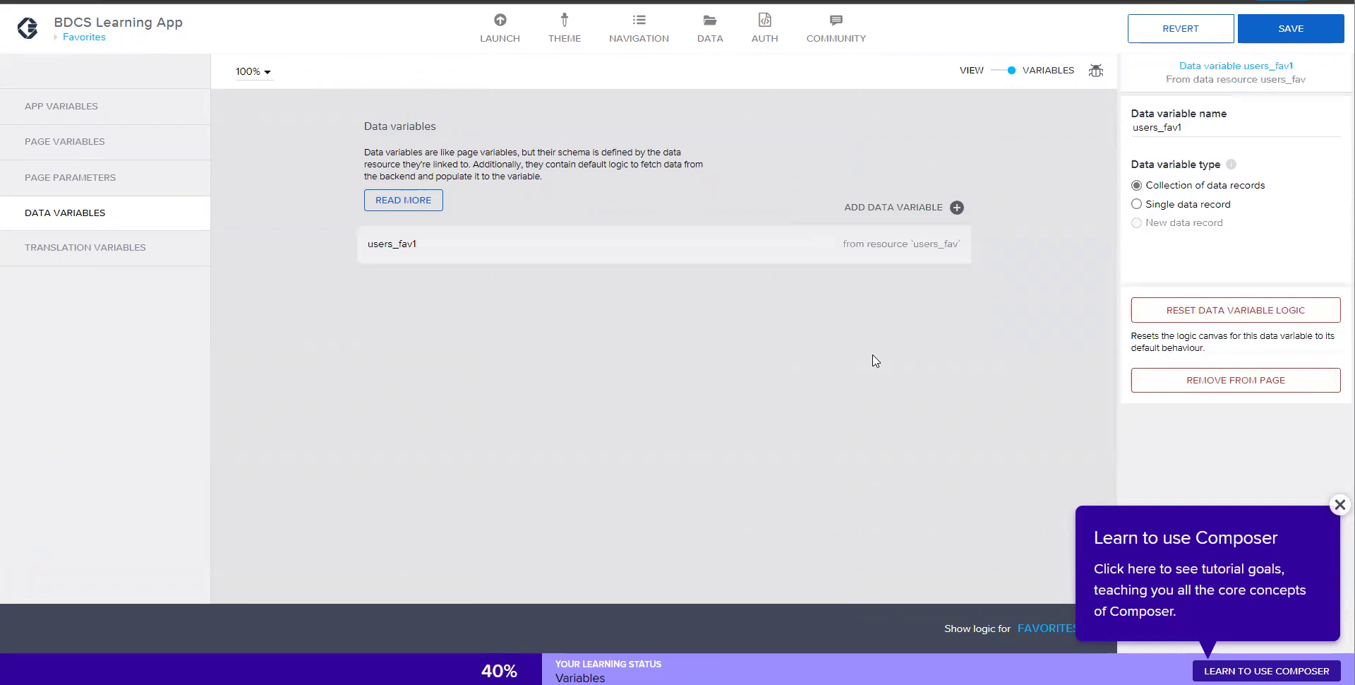
pyautogui.click(910, 209)
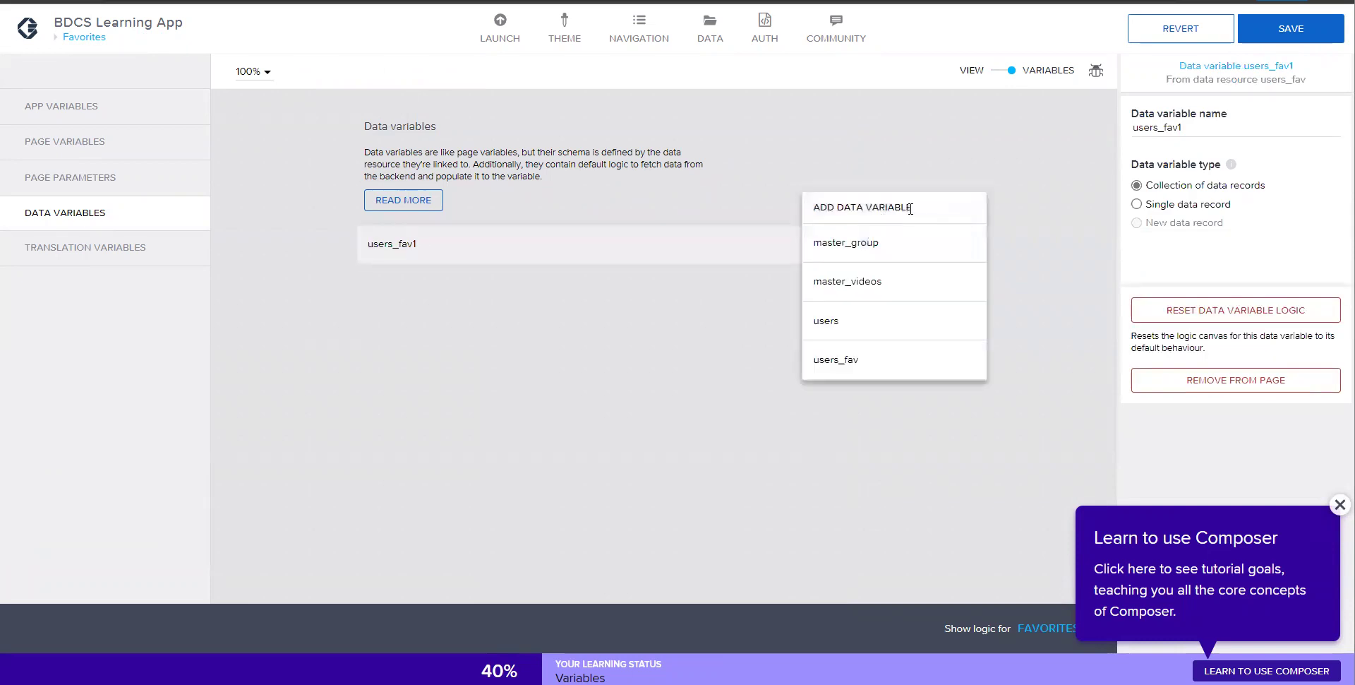
pyautogui.click(874, 247)
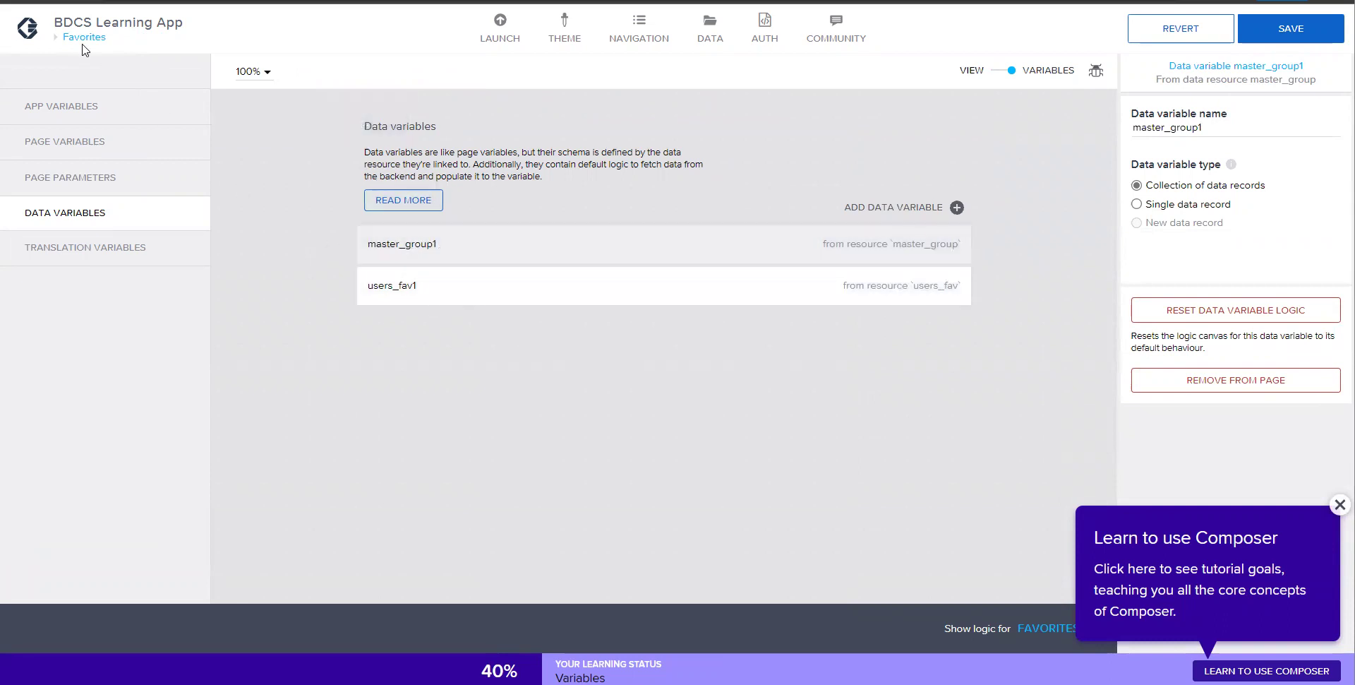
pyautogui.click(1331, 31)
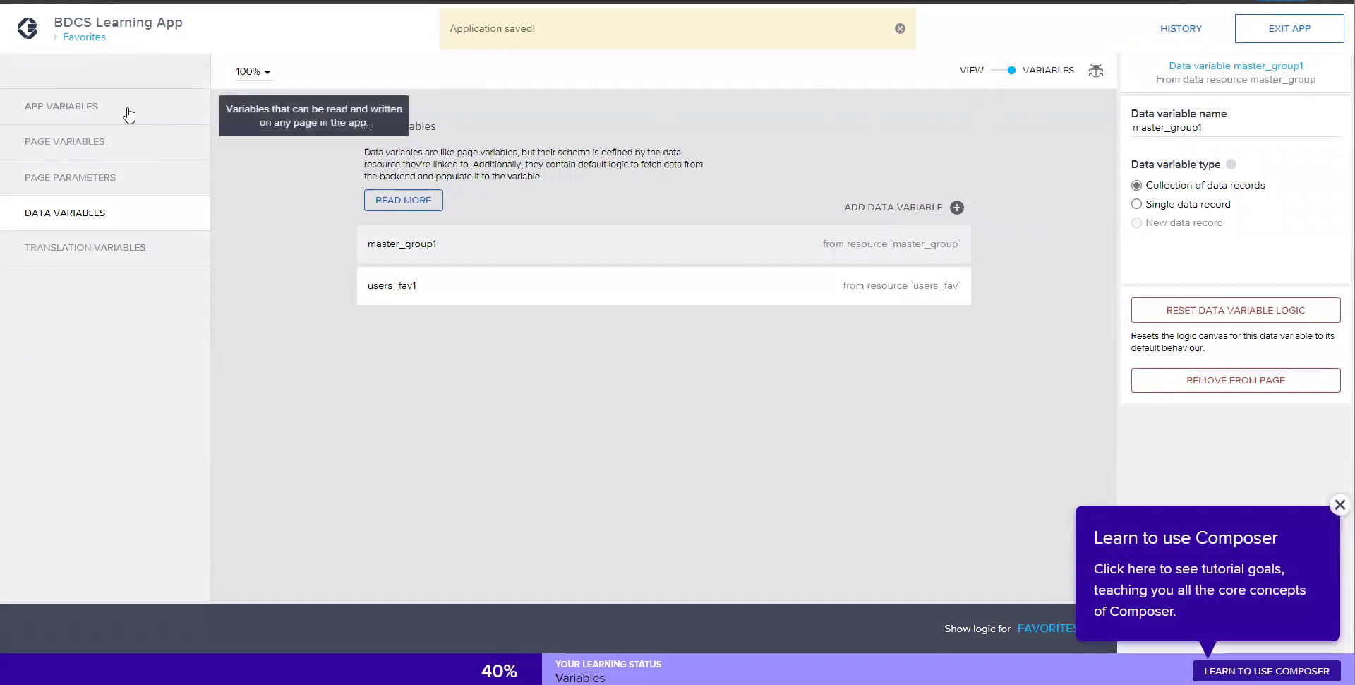
# - Review the user_email and userid app variables, then return to the layout and pages overview
pyautogui.click(99, 109)
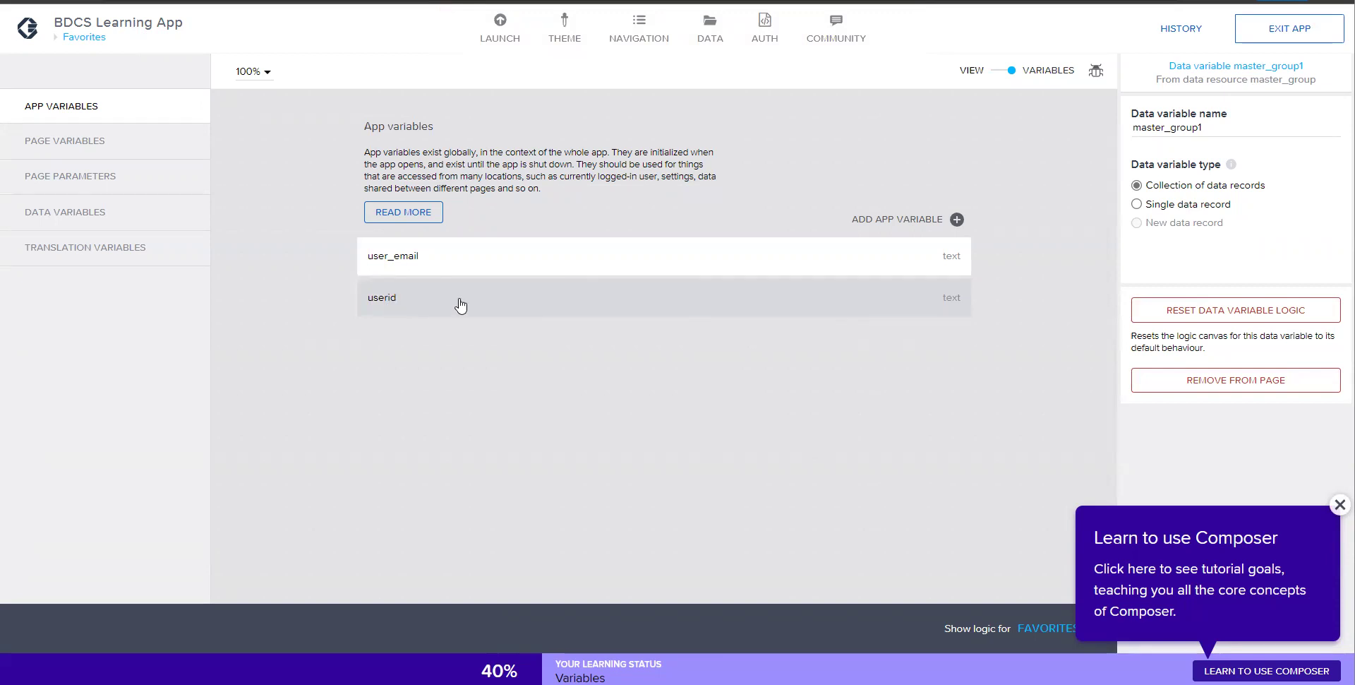
pyautogui.click(995, 77)
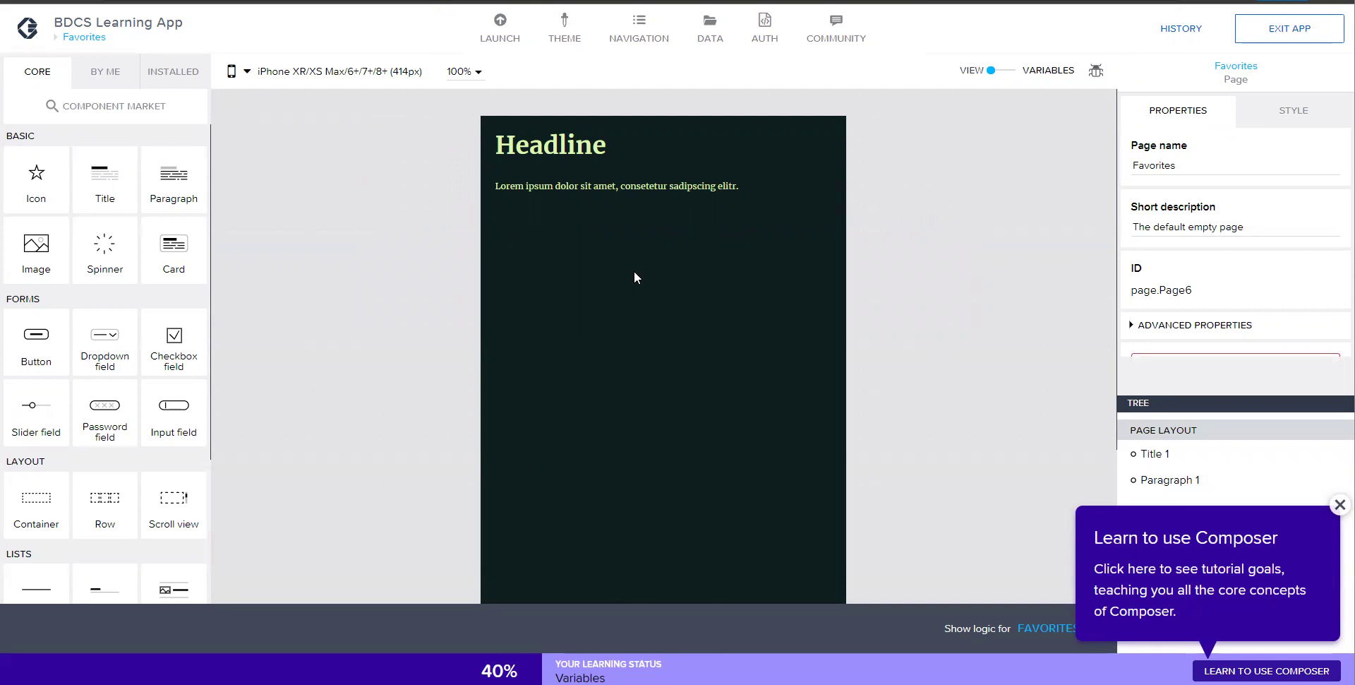
pyautogui.click(95, 44)
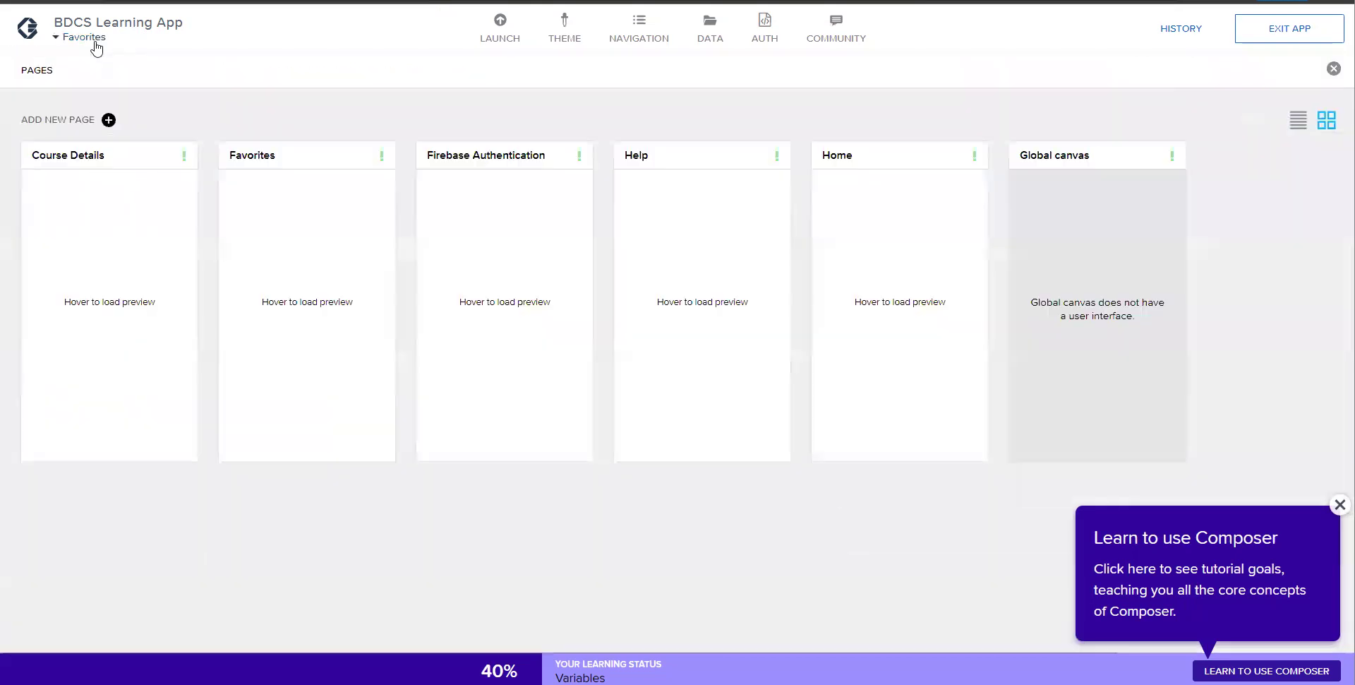
# - Copy List item 1 from the Home page, then return to the Favorites page
pyautogui.click(849, 161)
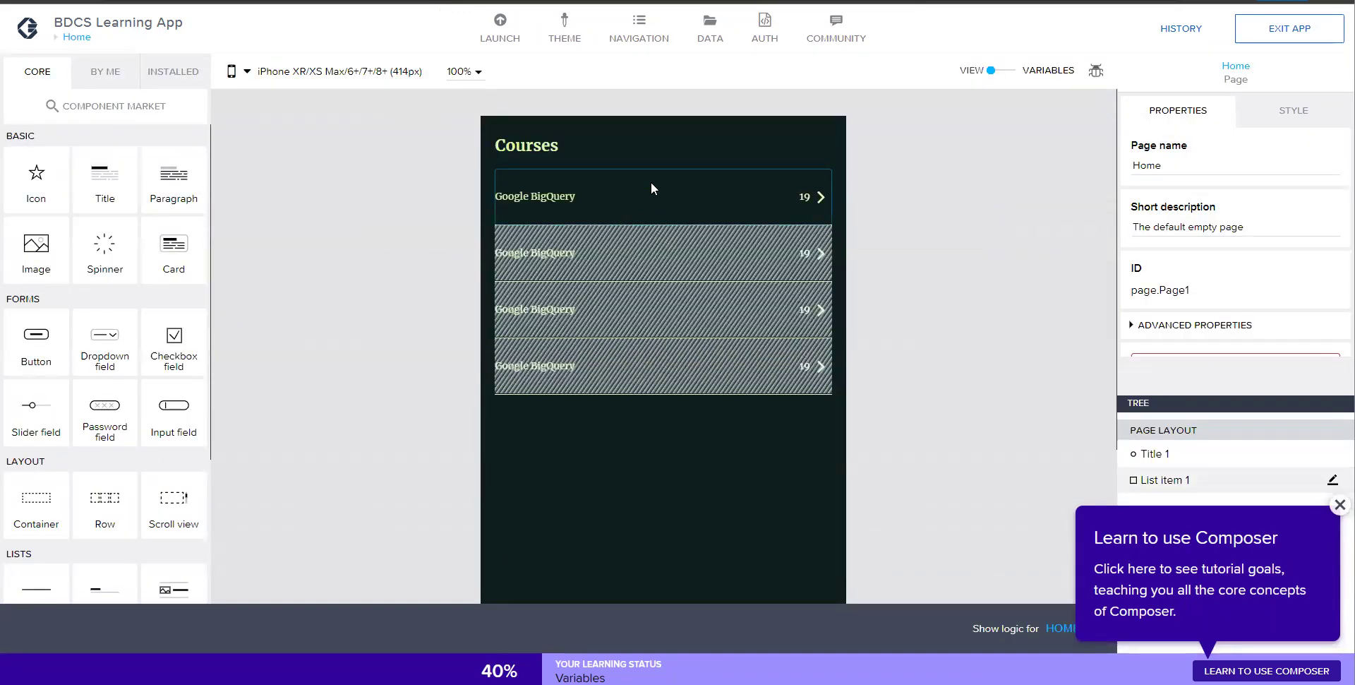
pyautogui.click(651, 184)
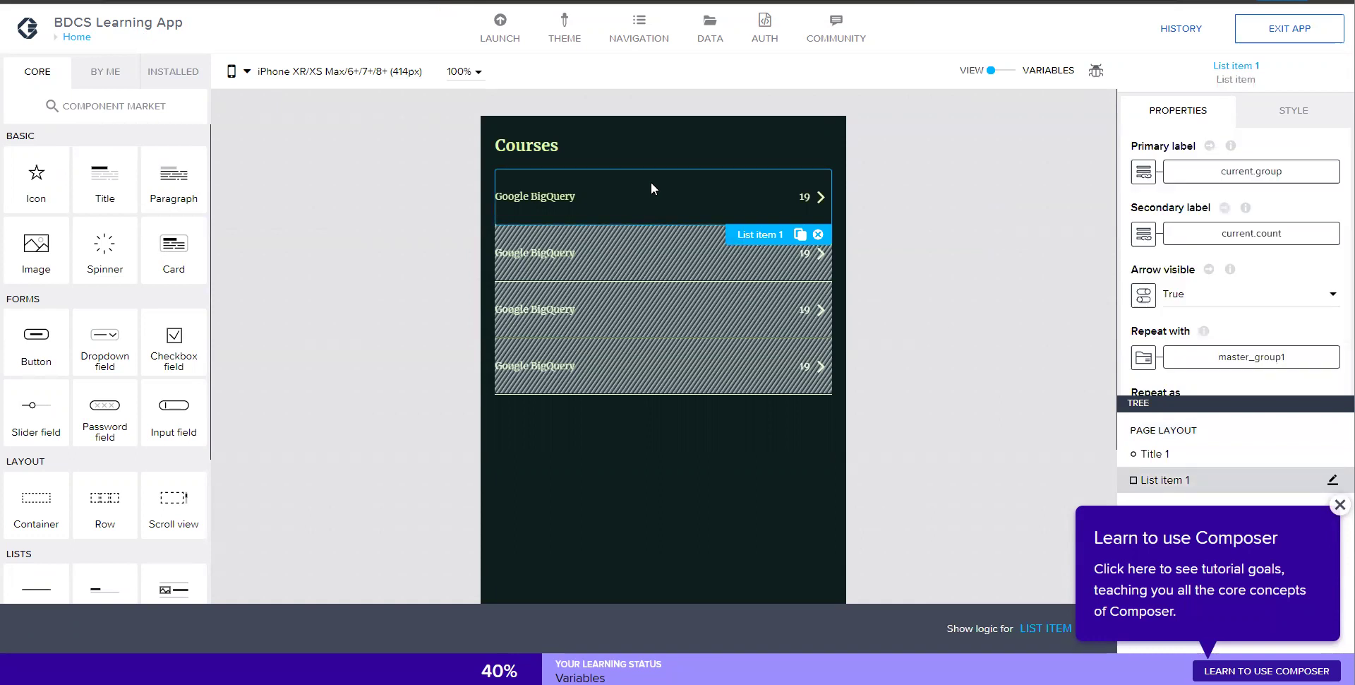
pyautogui.hotkey('ctrl', 'c')
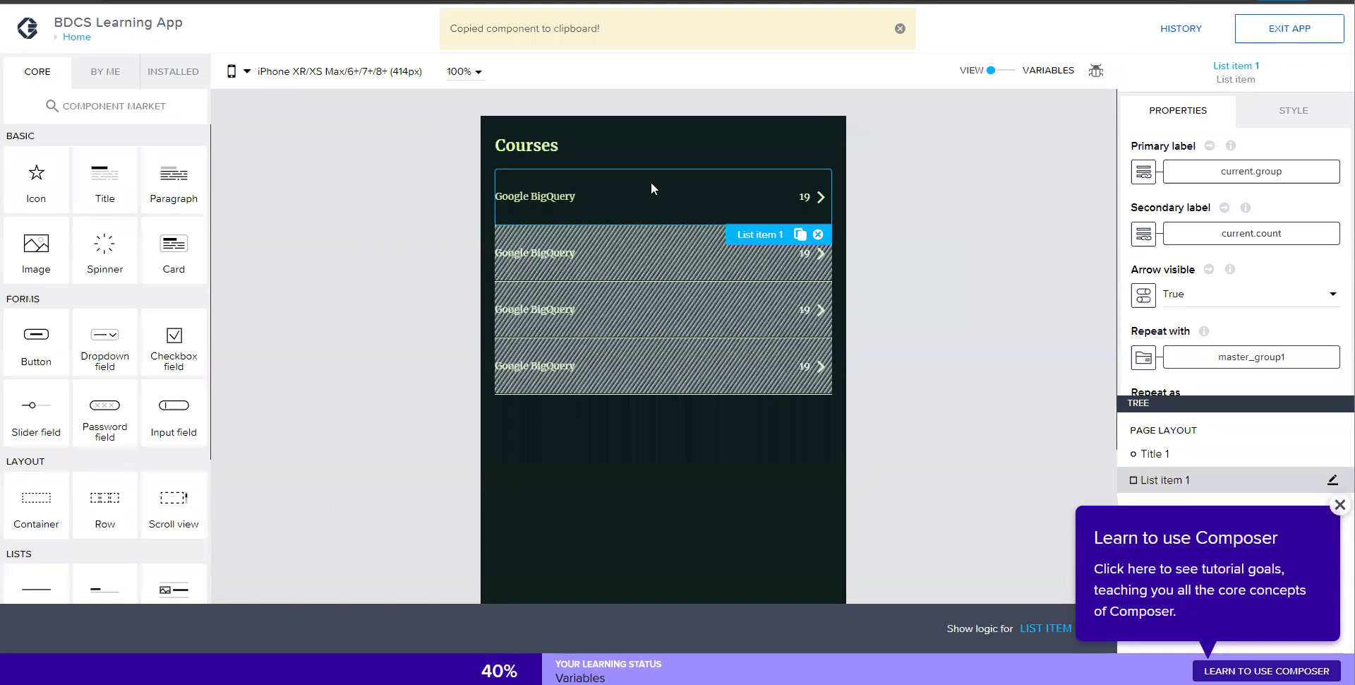
pyautogui.hotkey('ctrl', 'c')
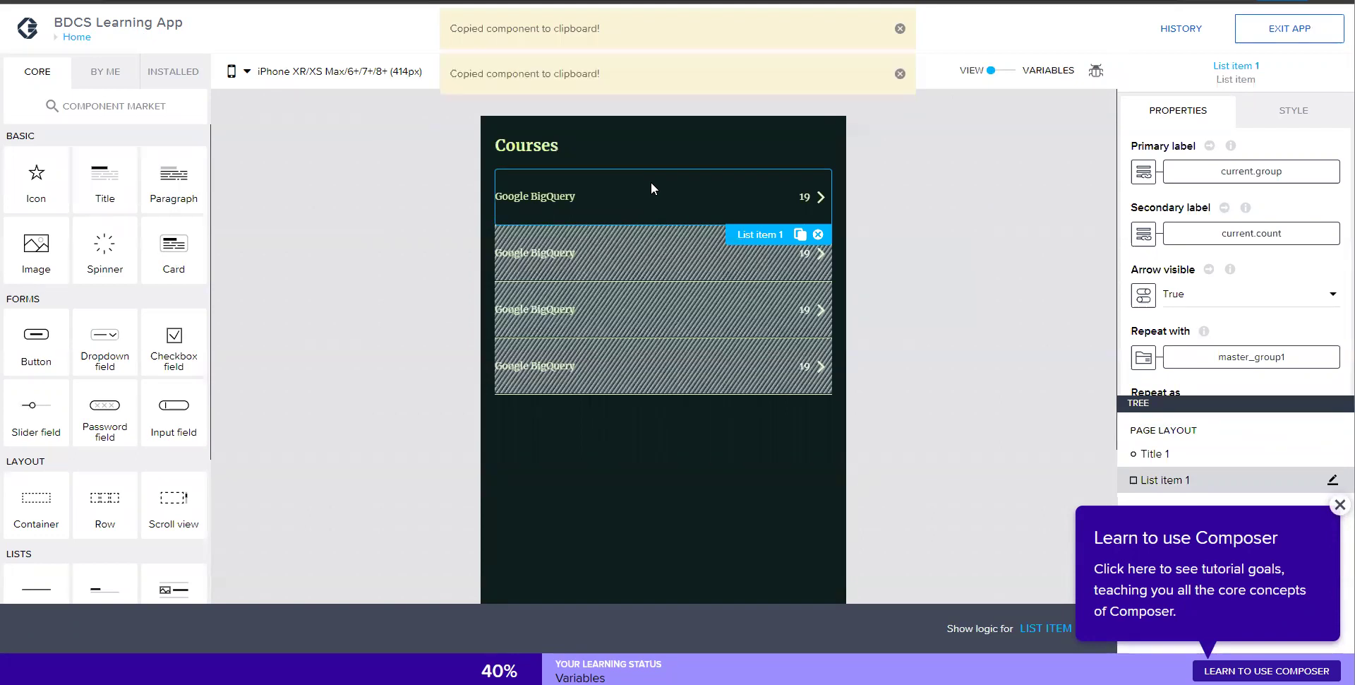
pyautogui.click(92, 38)
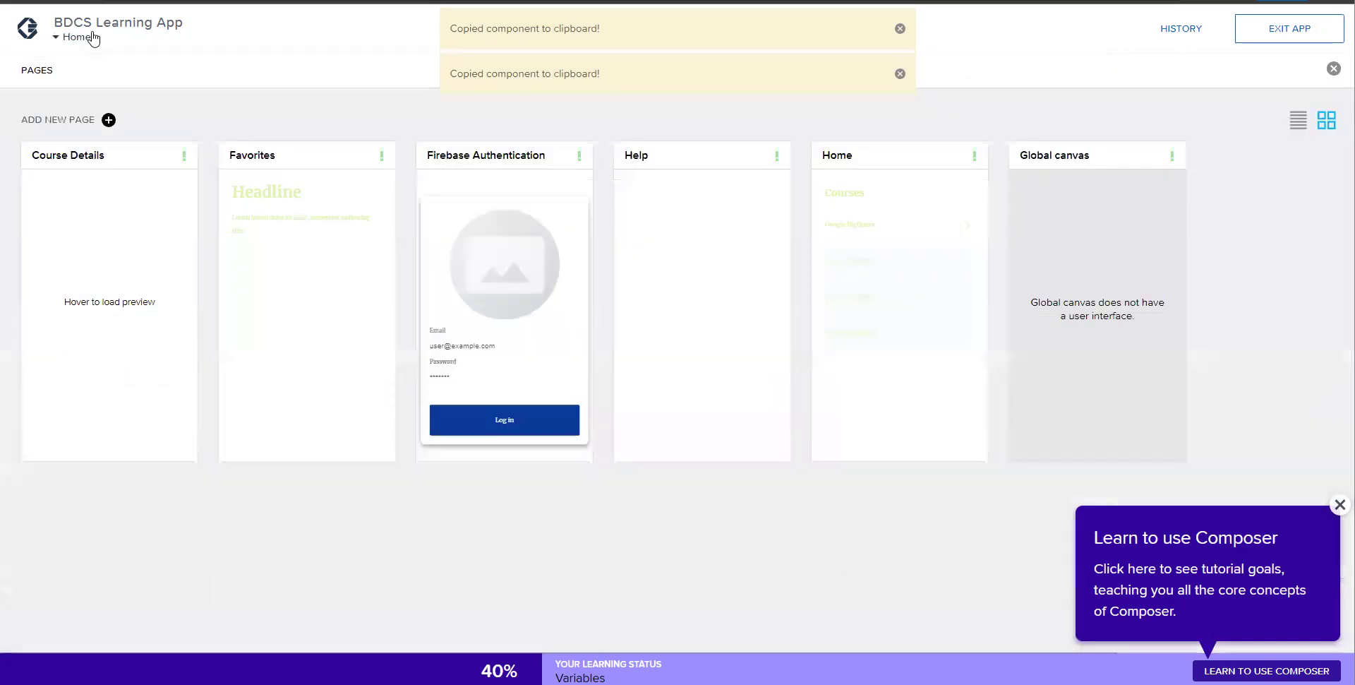
pyautogui.click(286, 156)
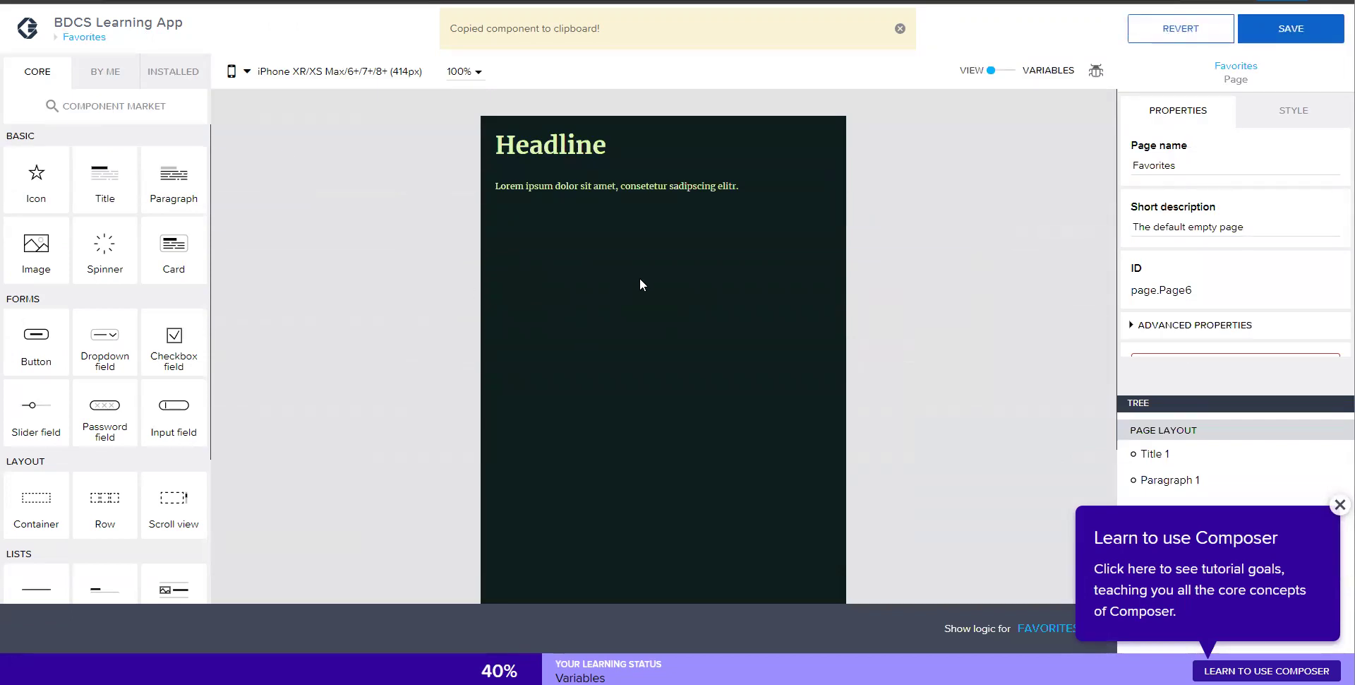
# - Paste the course list onto the Favorites page and delete the placeholder Paragraph 1
pyautogui.hotkey('ctrl', 'v')
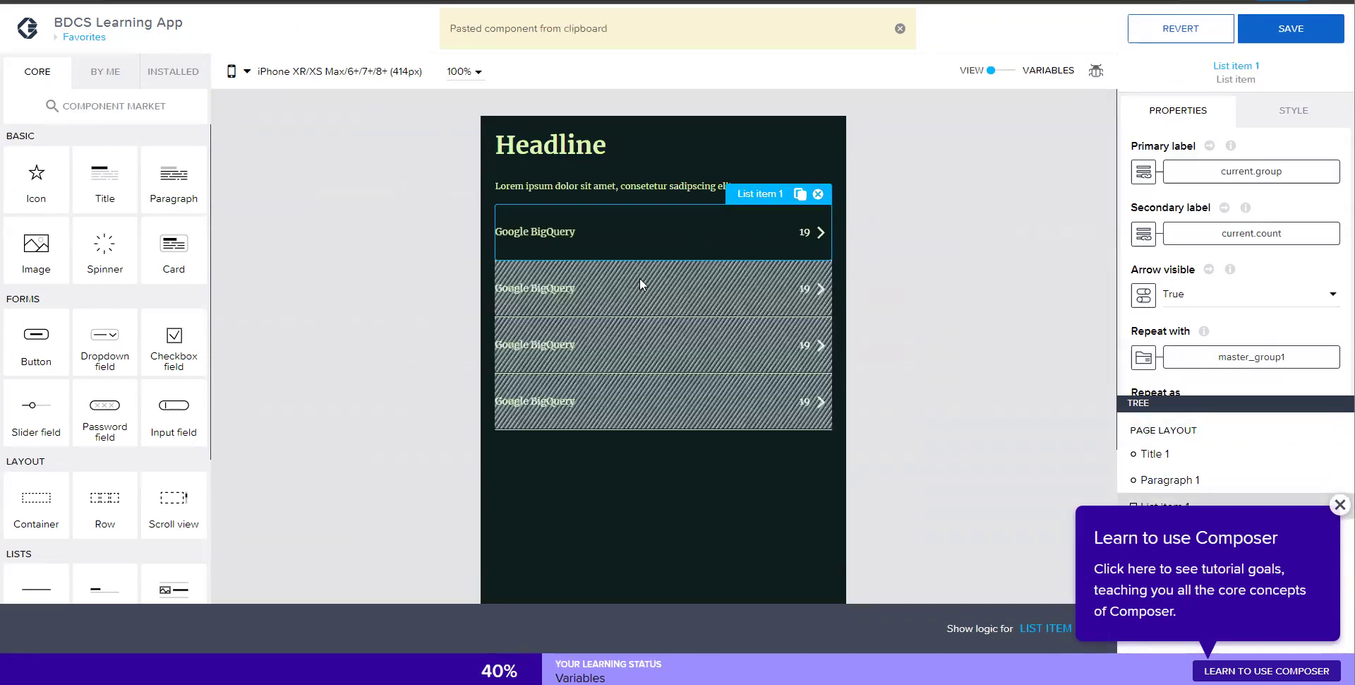
pyautogui.click(666, 184)
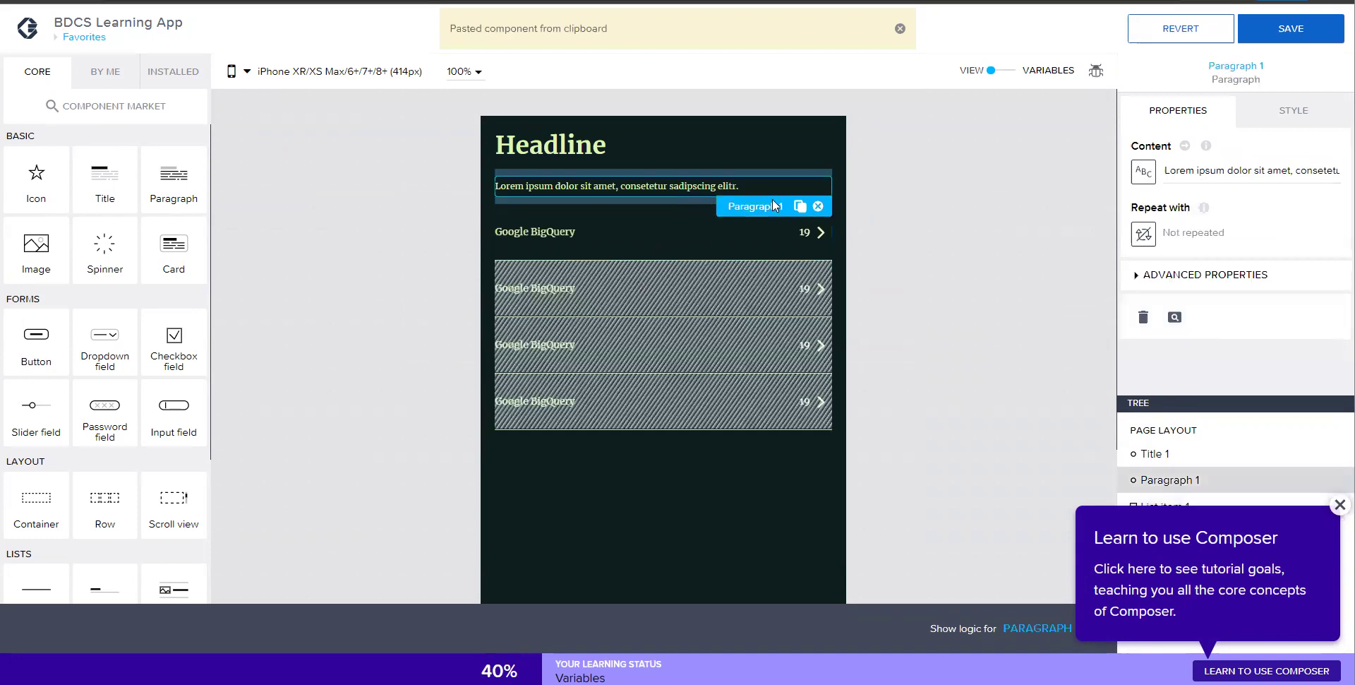
pyautogui.click(817, 206)
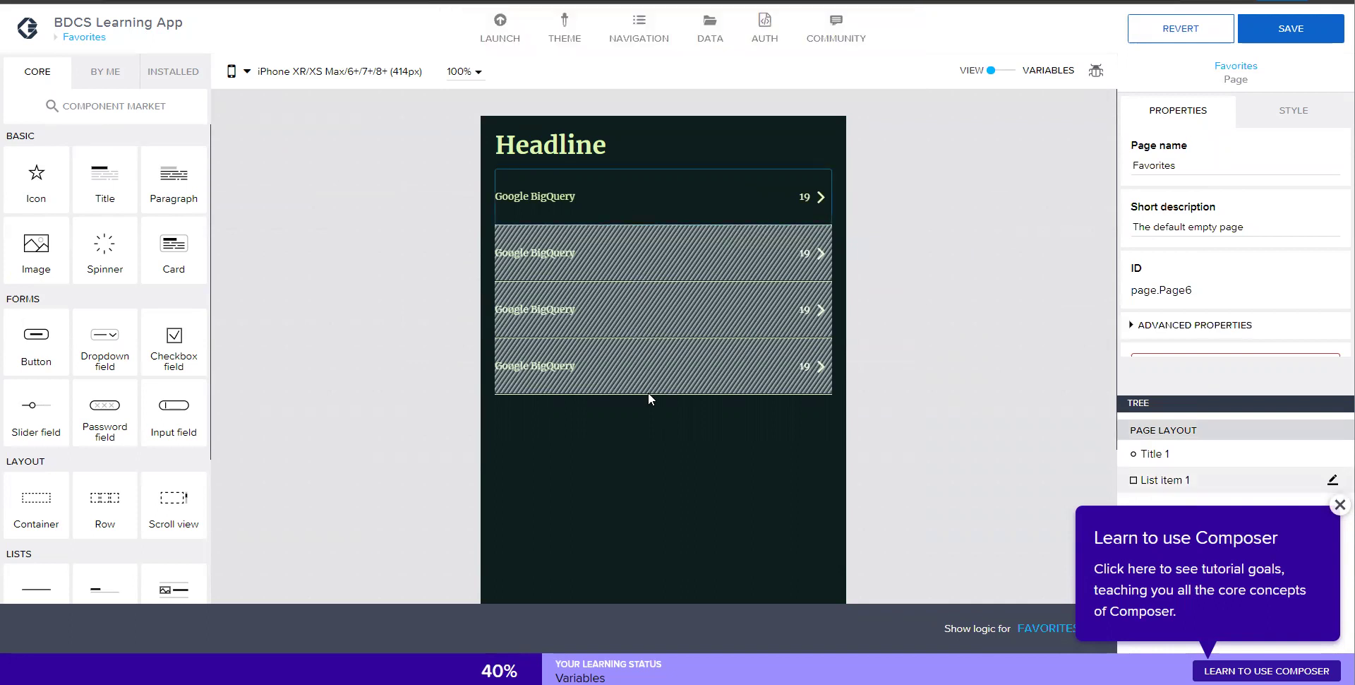
# - Change the title's content to 'My Favorites'
pyautogui.click(574, 161)
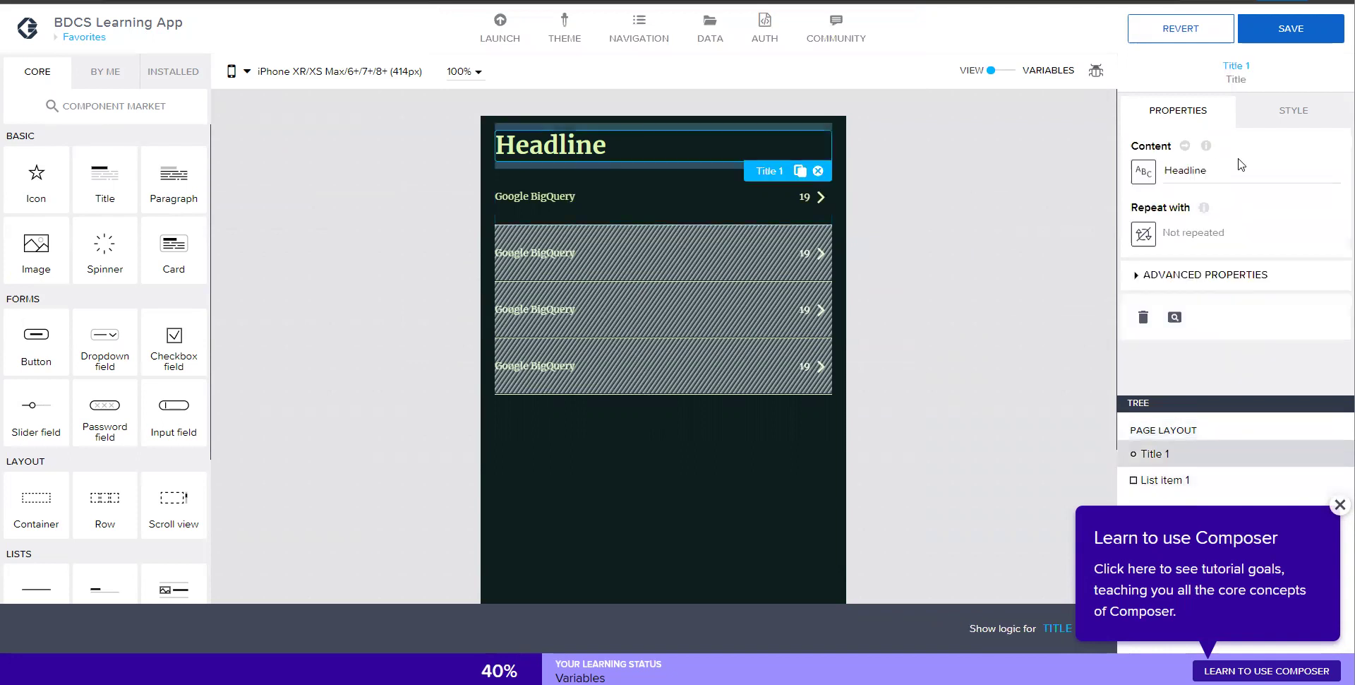
pyautogui.click(1231, 160)
pyautogui.write('Us')
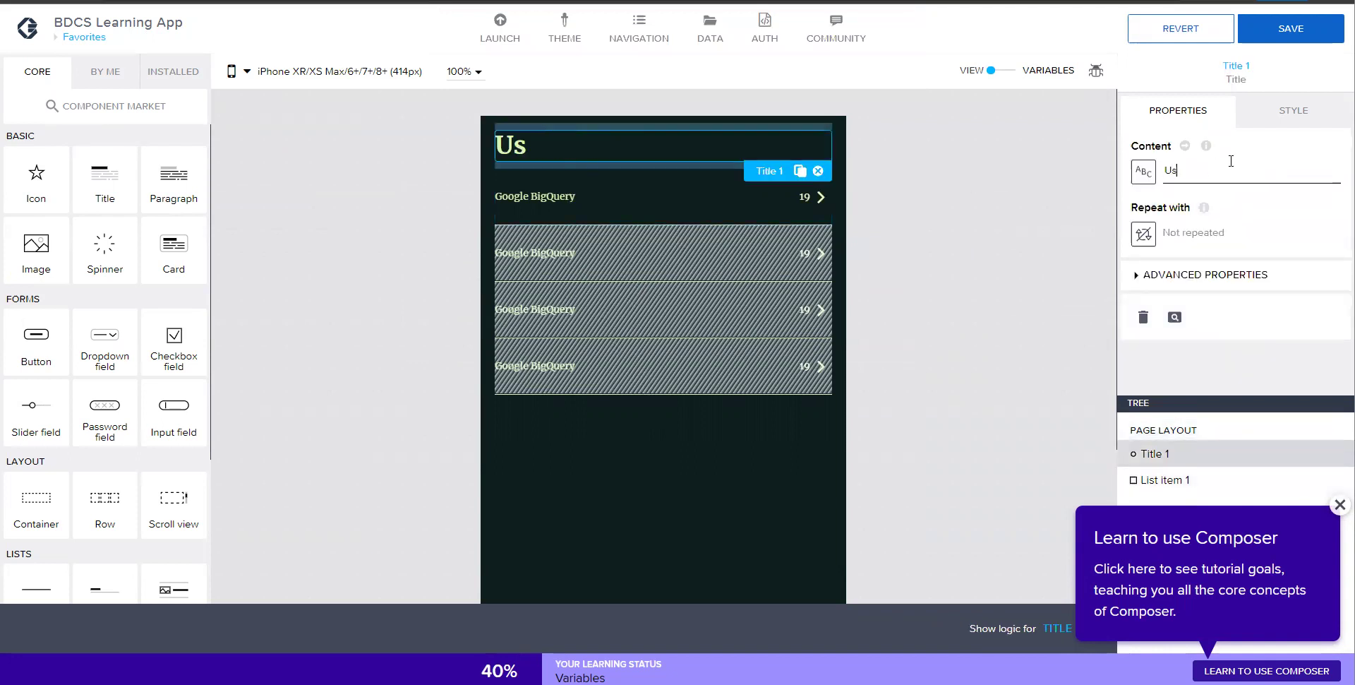
pyautogui.press('BackSpace')
pyautogui.press('BackSpace')
pyautogui.write('My ')
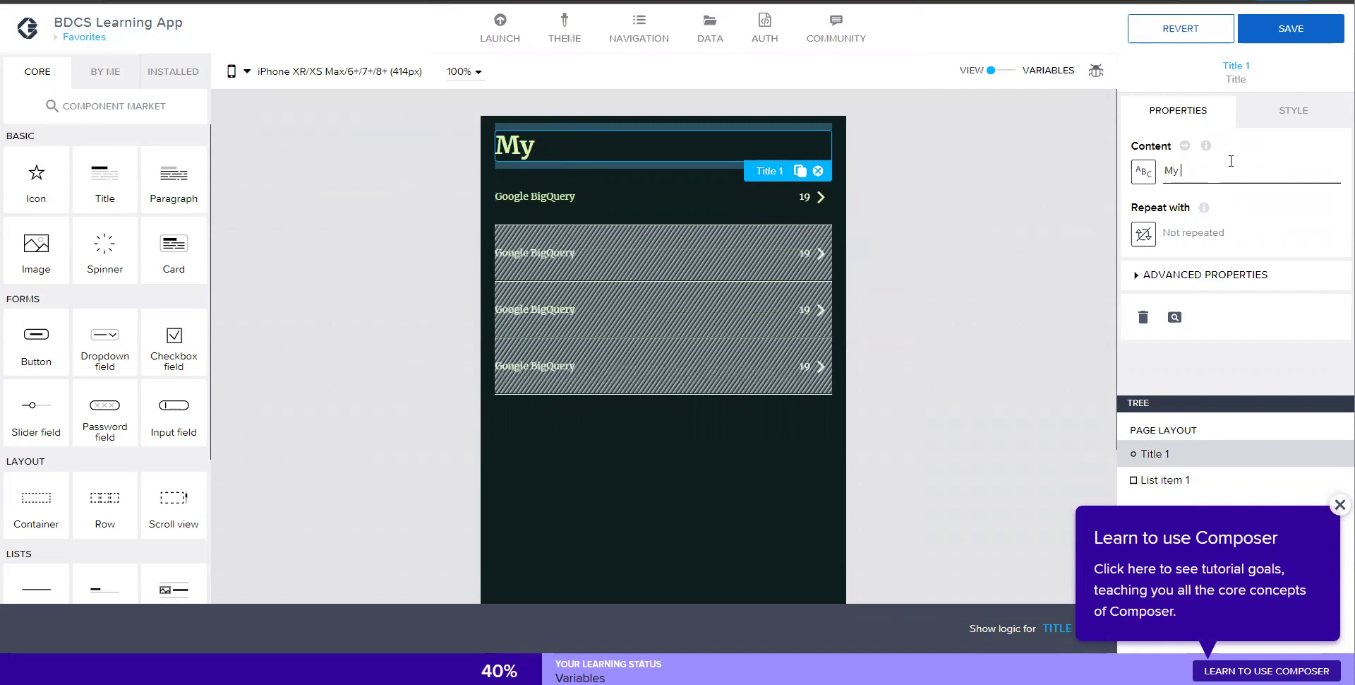
pyautogui.write('Favorites')
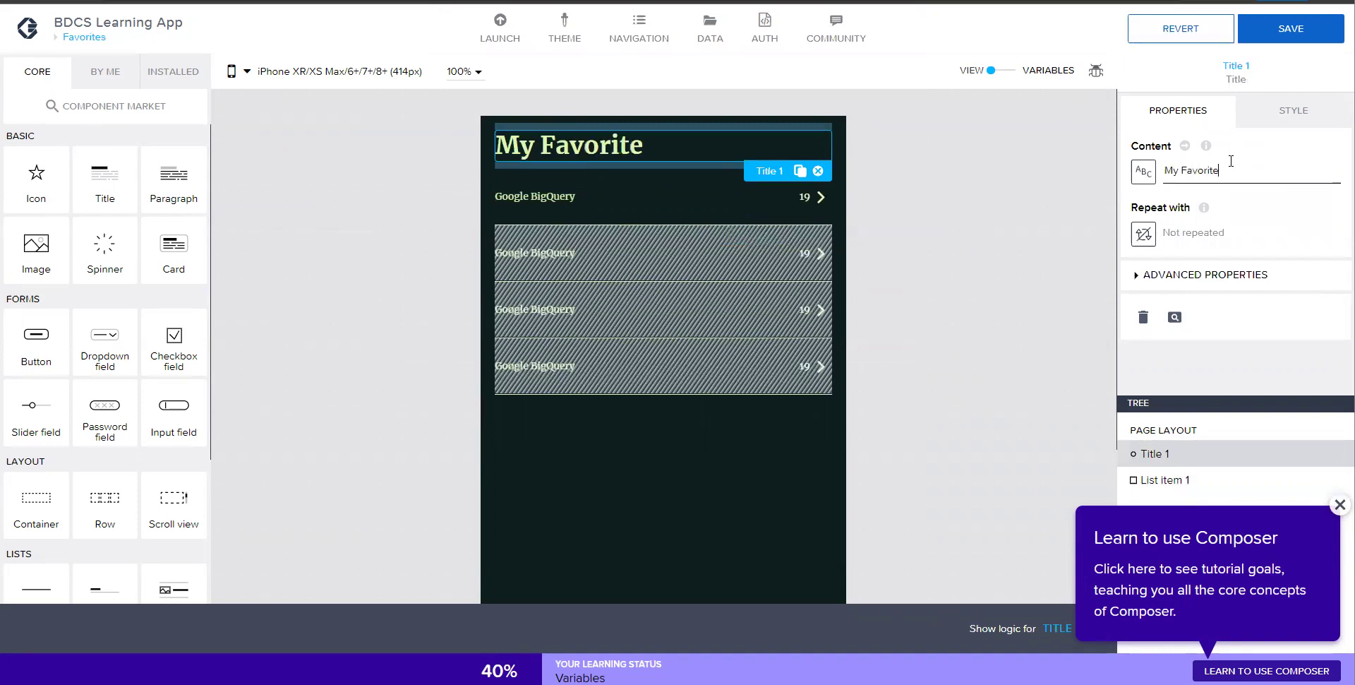
pyautogui.click(923, 239)
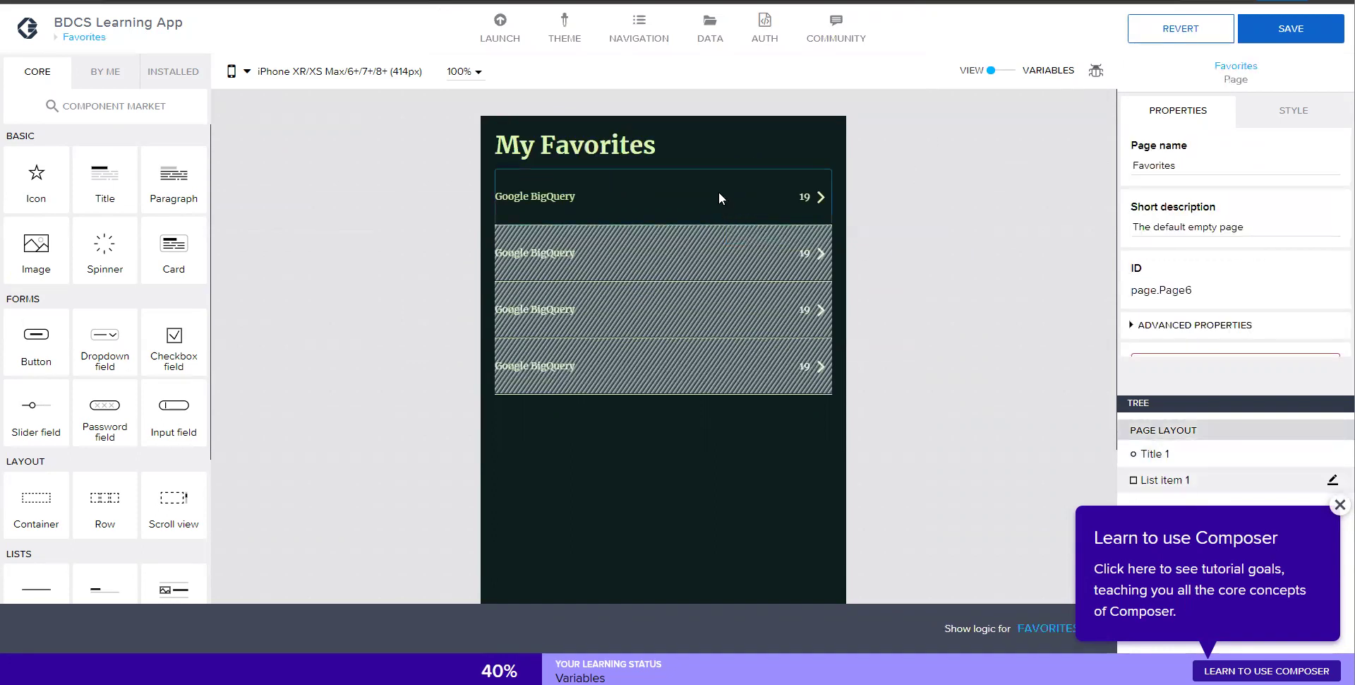
pyautogui.click(720, 175)
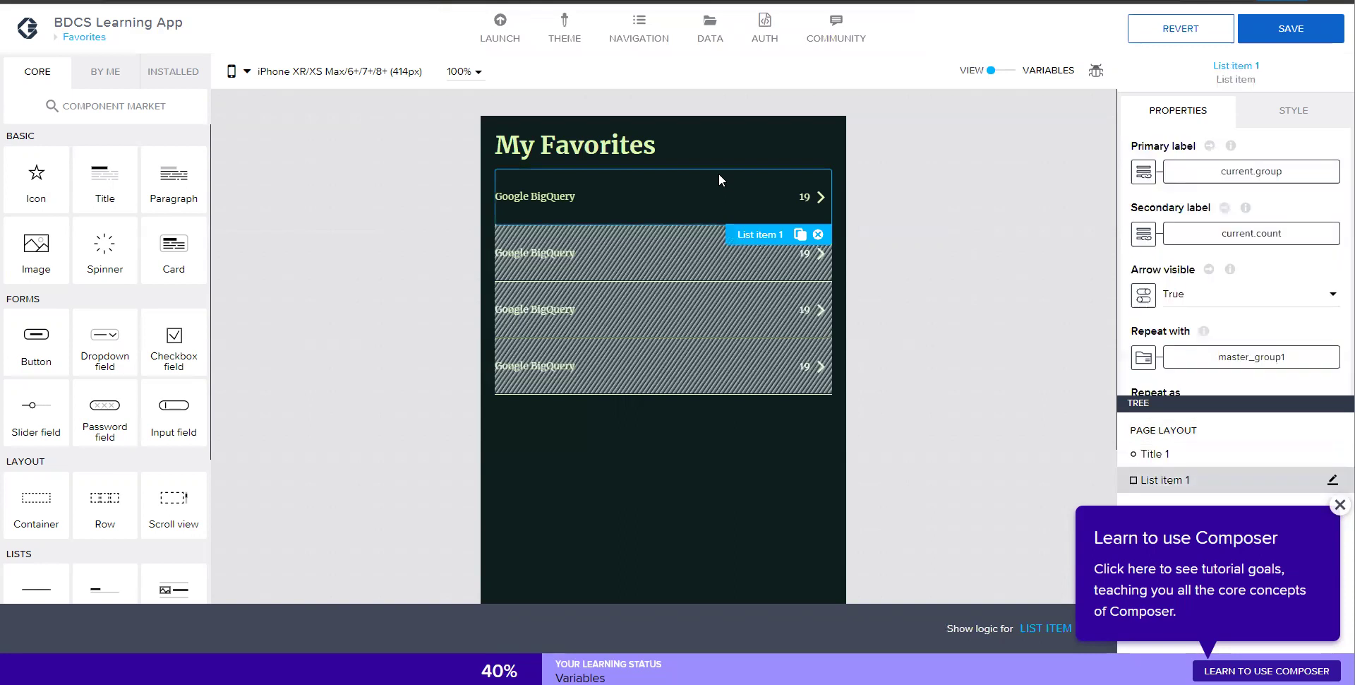
# - Bind the course list's Repeat with property to a formula in the full formula editor
pyautogui.click(1340, 505)
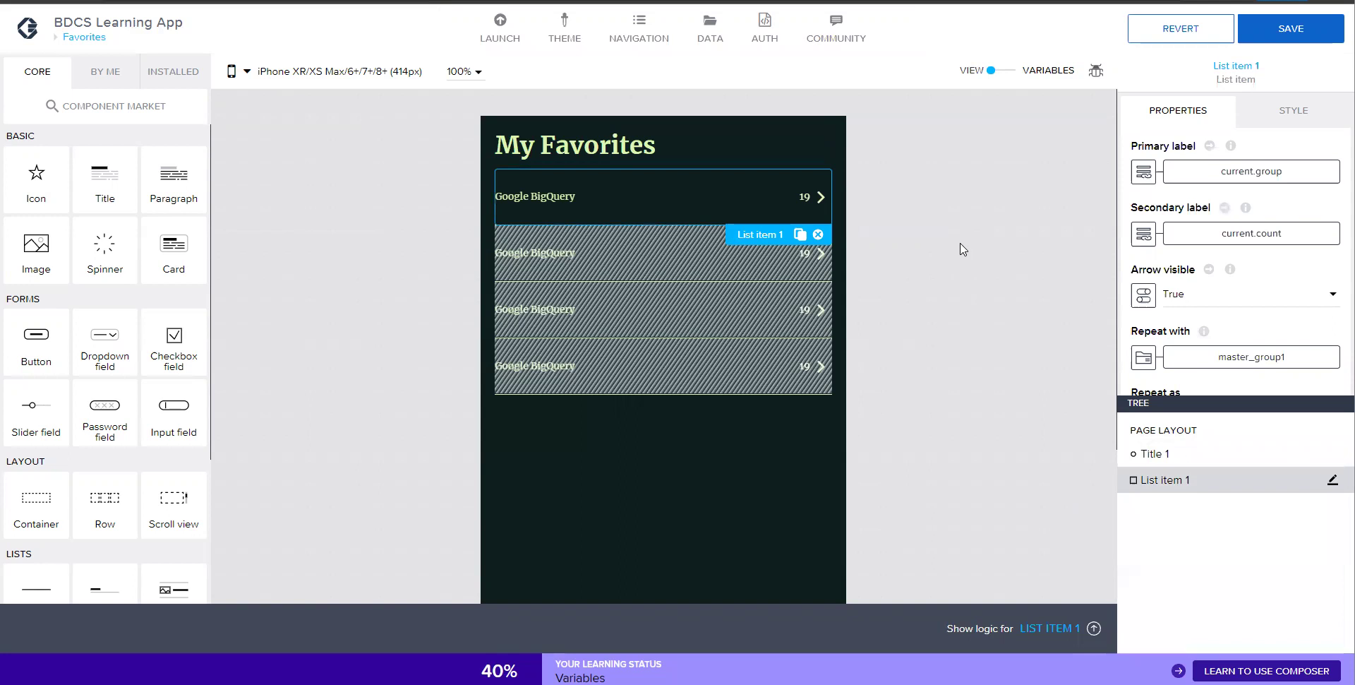
pyautogui.scroll(-1, 1228, 256)
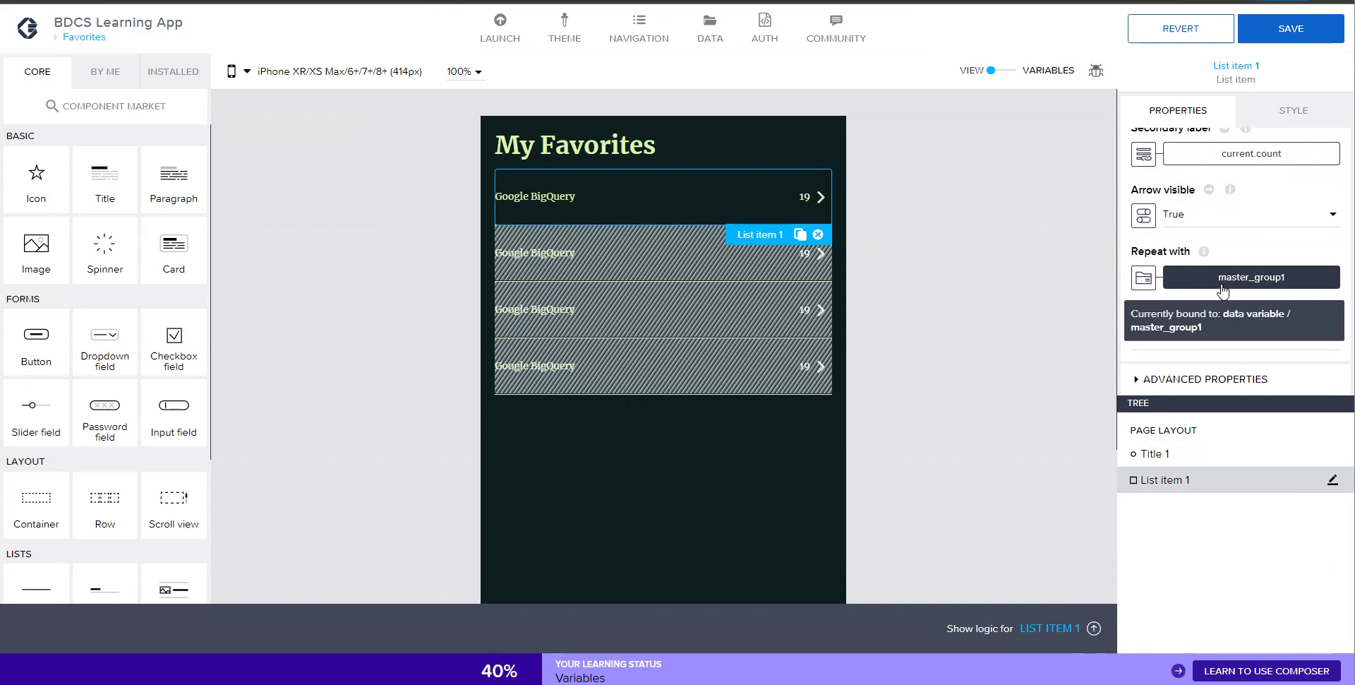
pyautogui.click(1225, 278)
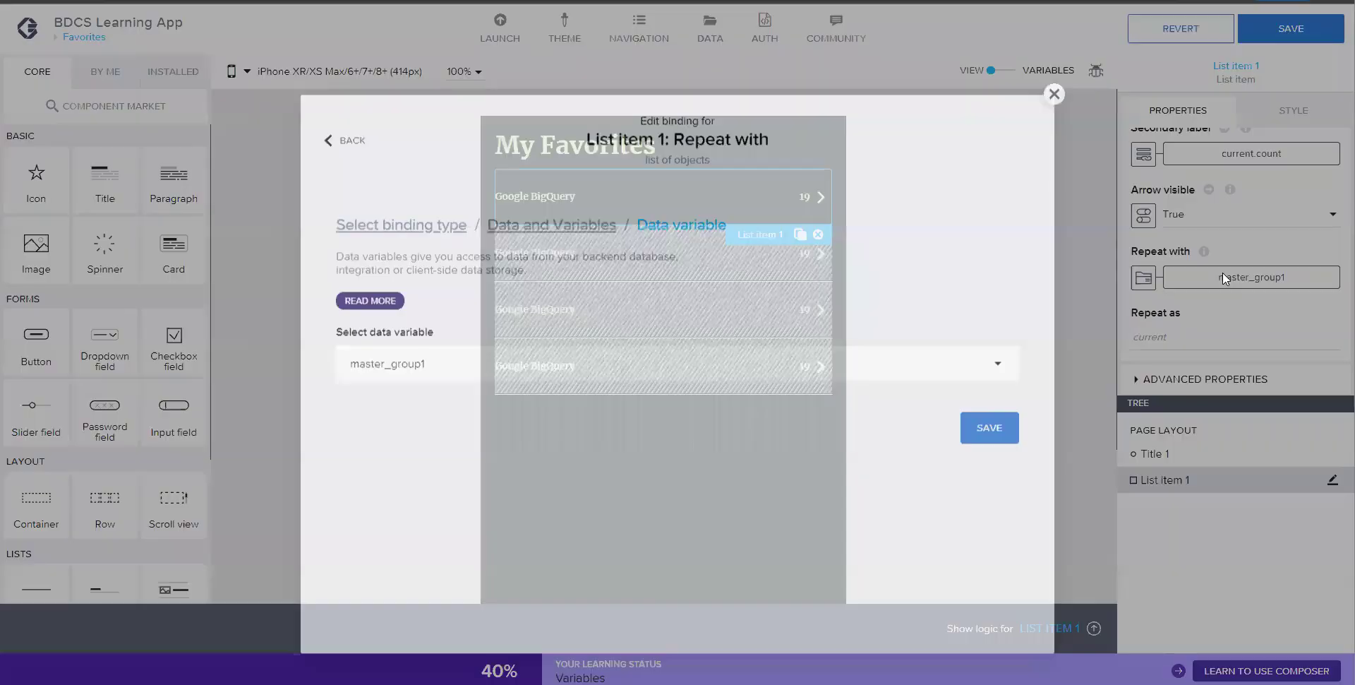
pyautogui.click(329, 116)
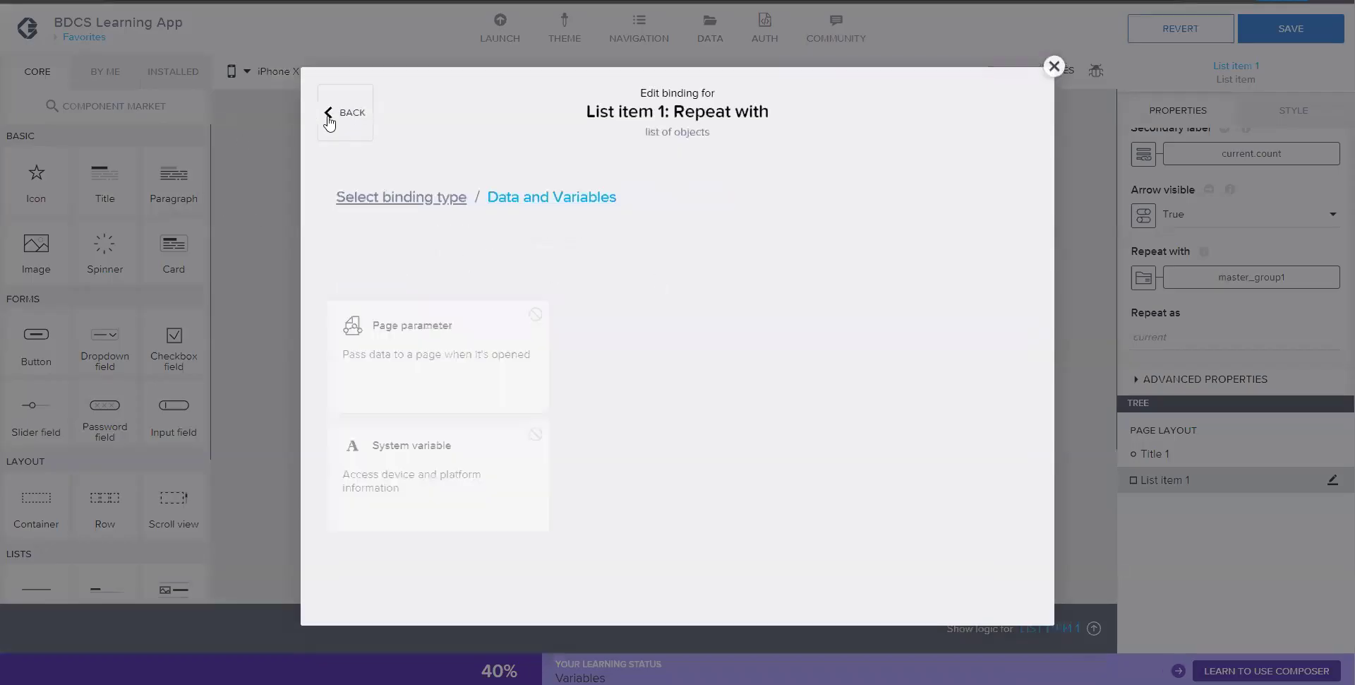
pyautogui.click(329, 119)
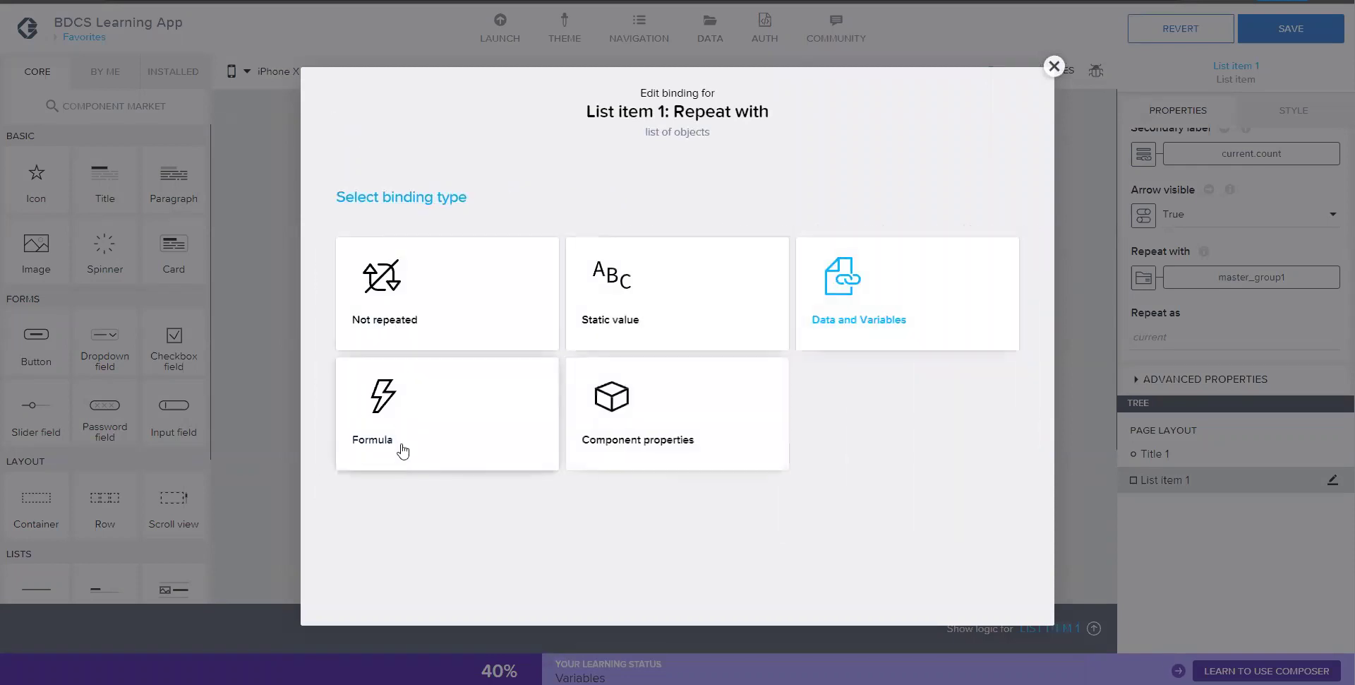
pyautogui.click(395, 411)
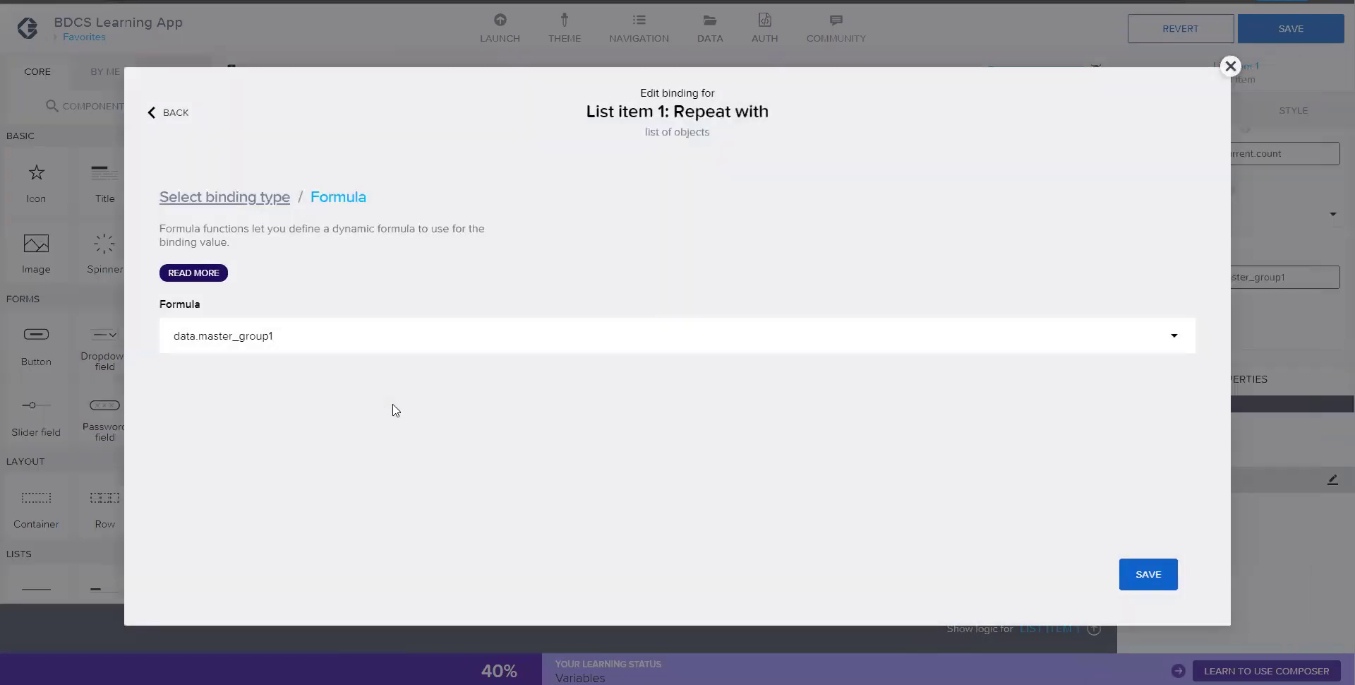
pyautogui.click(295, 341)
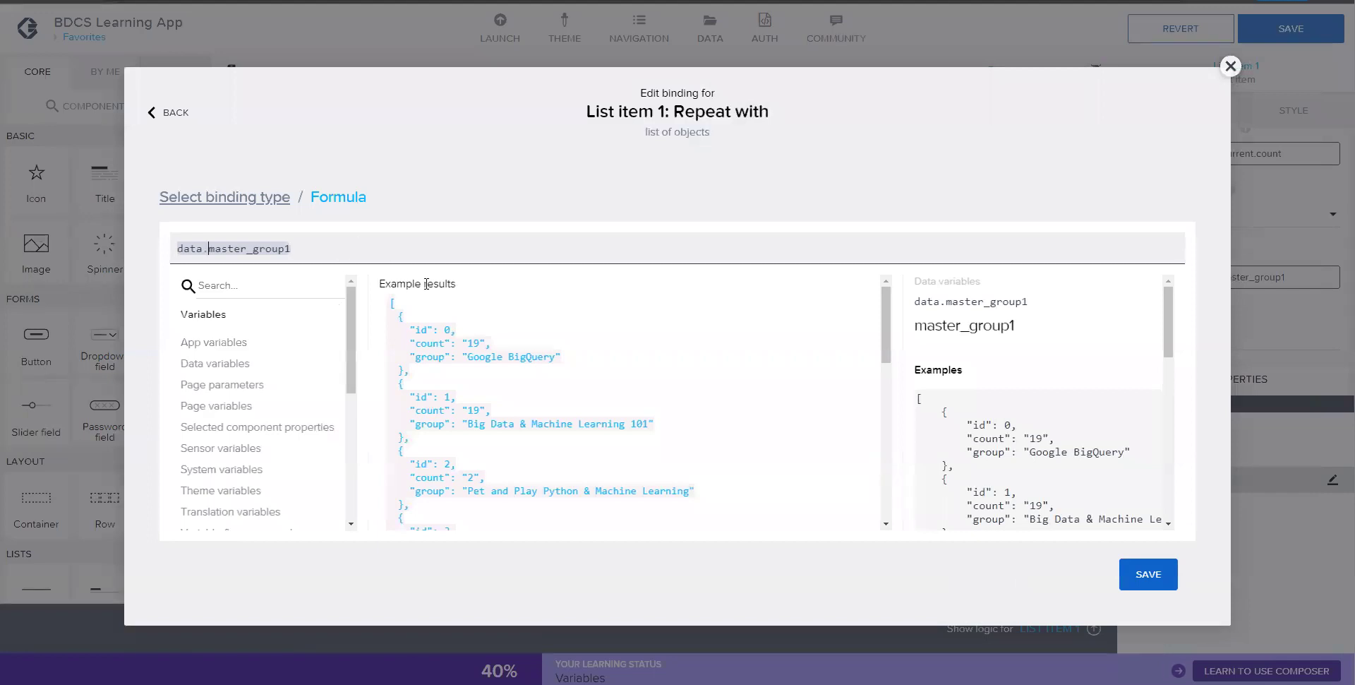
# - Write SELECT(data.master_group1, IF(item.id == data.users_fav1[0].users[0].useremail, true, false))
pyautogui.write('SELECT')
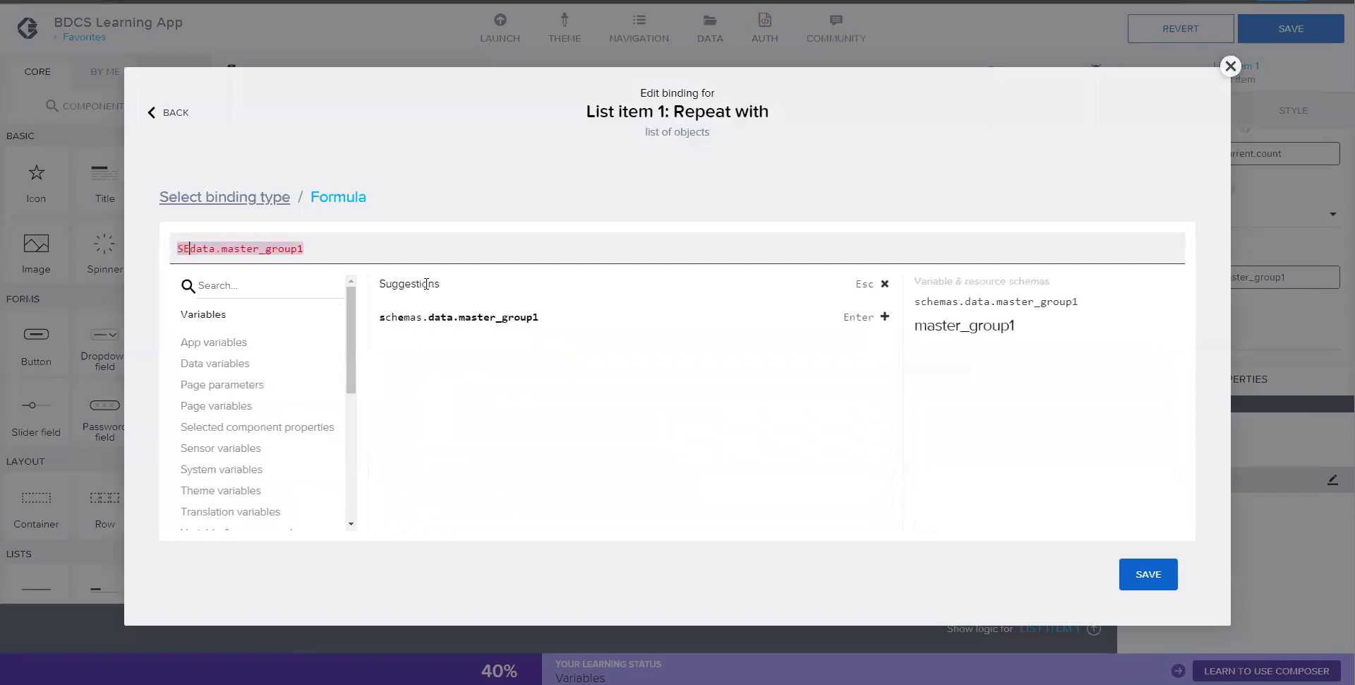
pyautogui.write('(')
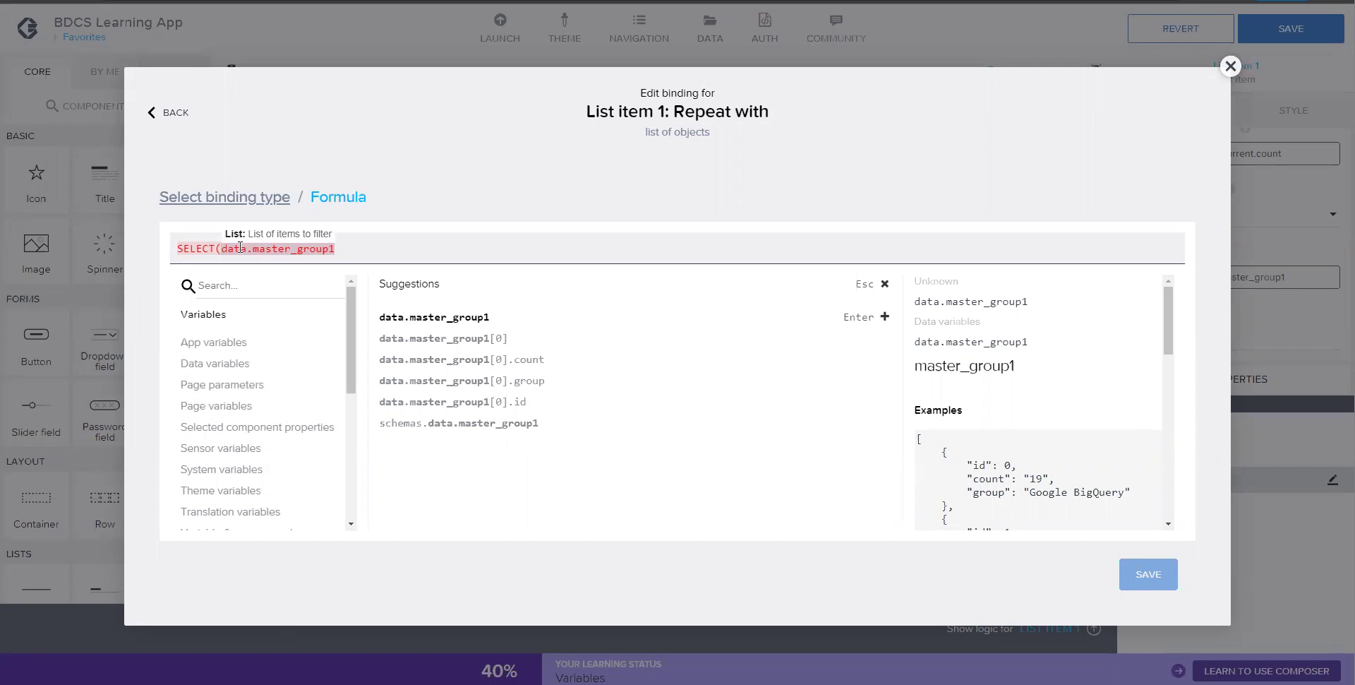
pyautogui.moveTo(220, 248); pyautogui.dragTo(338, 249)
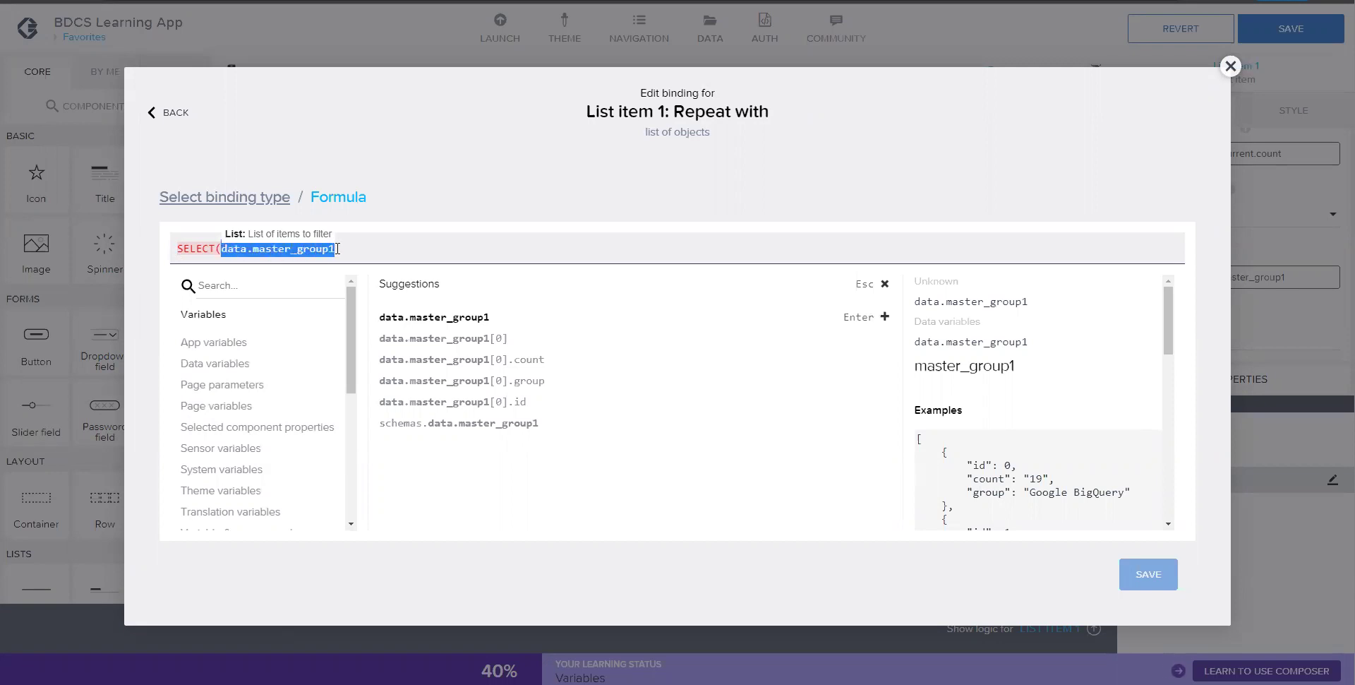
pyautogui.click(353, 253)
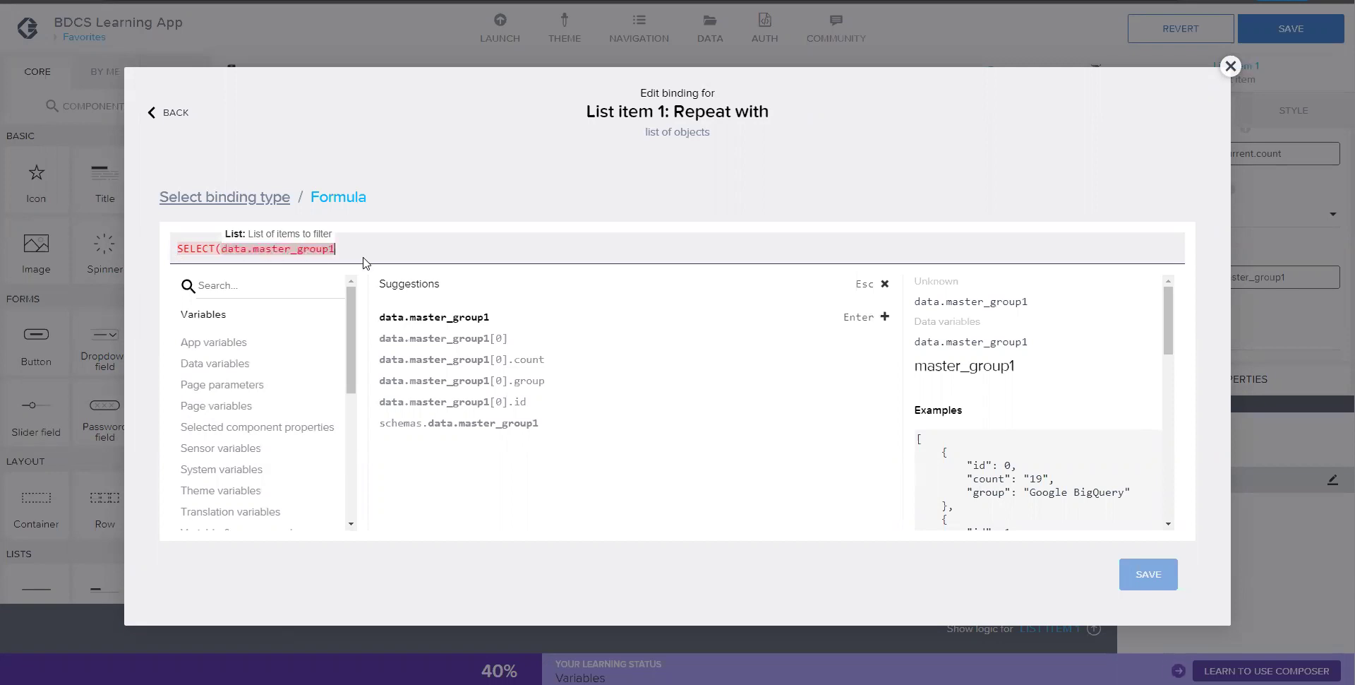
pyautogui.write(', ')
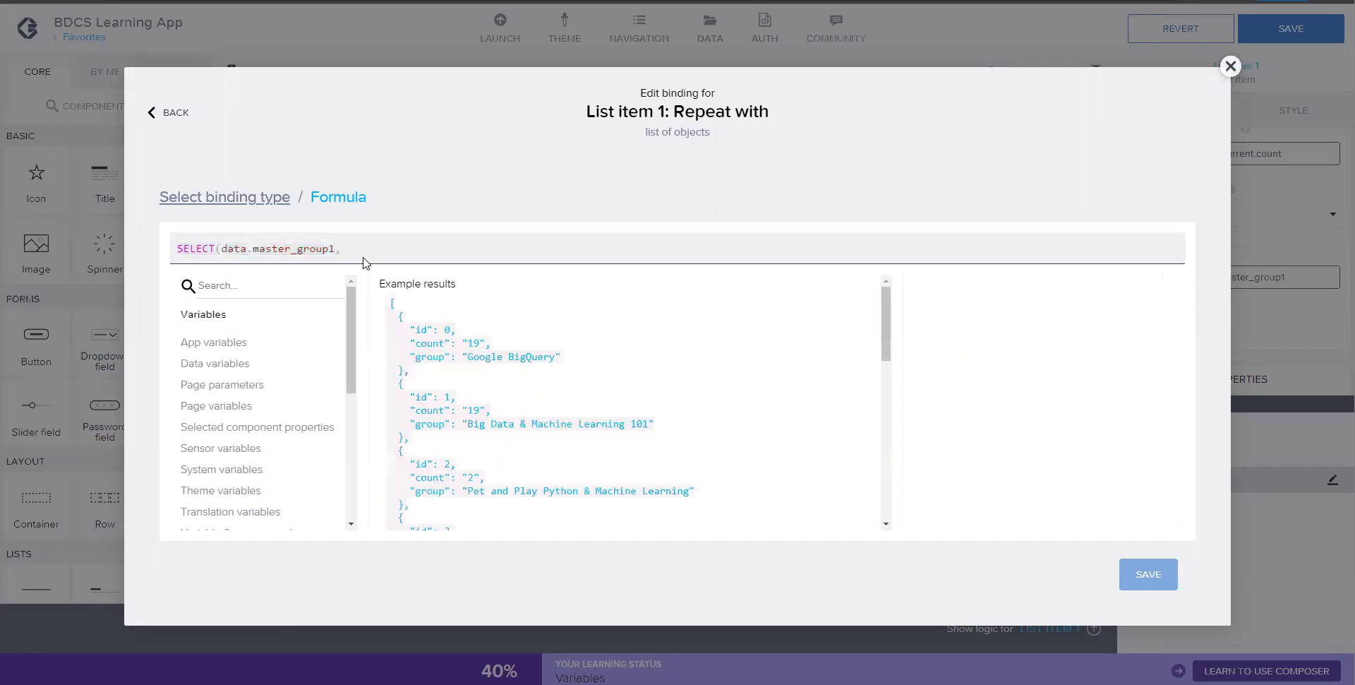
pyautogui.write('IF')
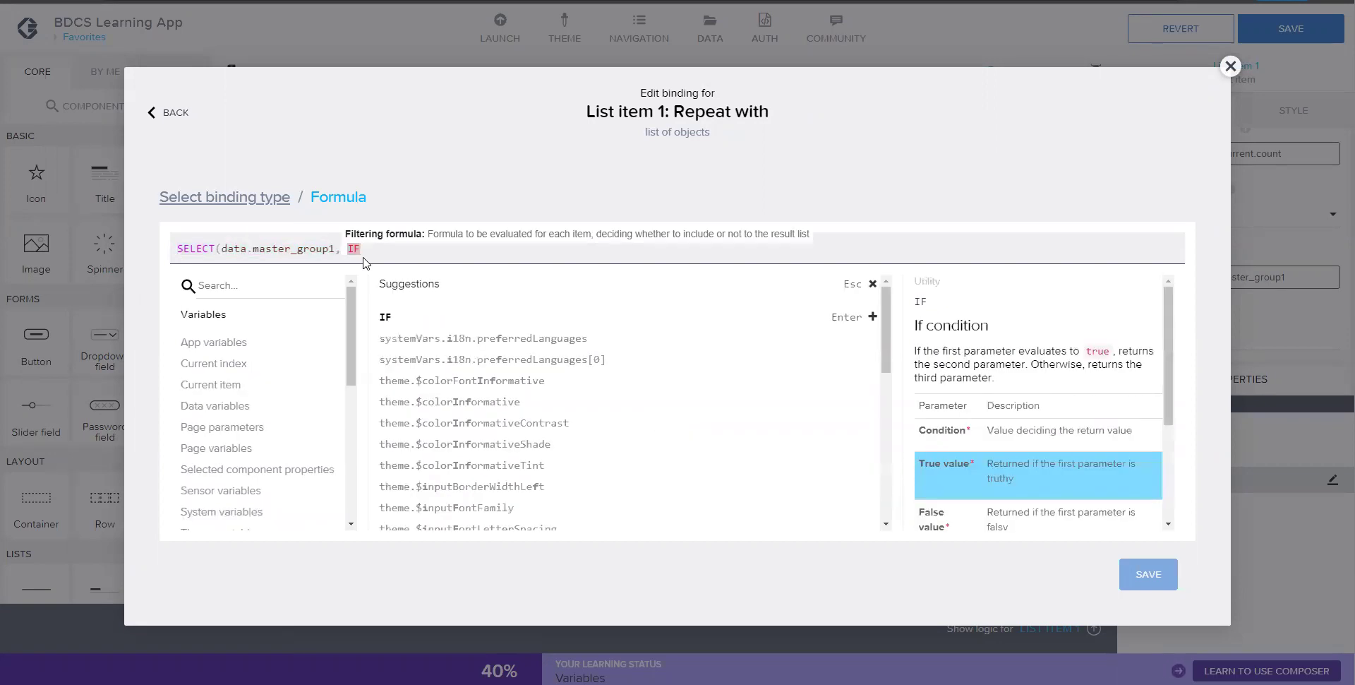
pyautogui.write('(')
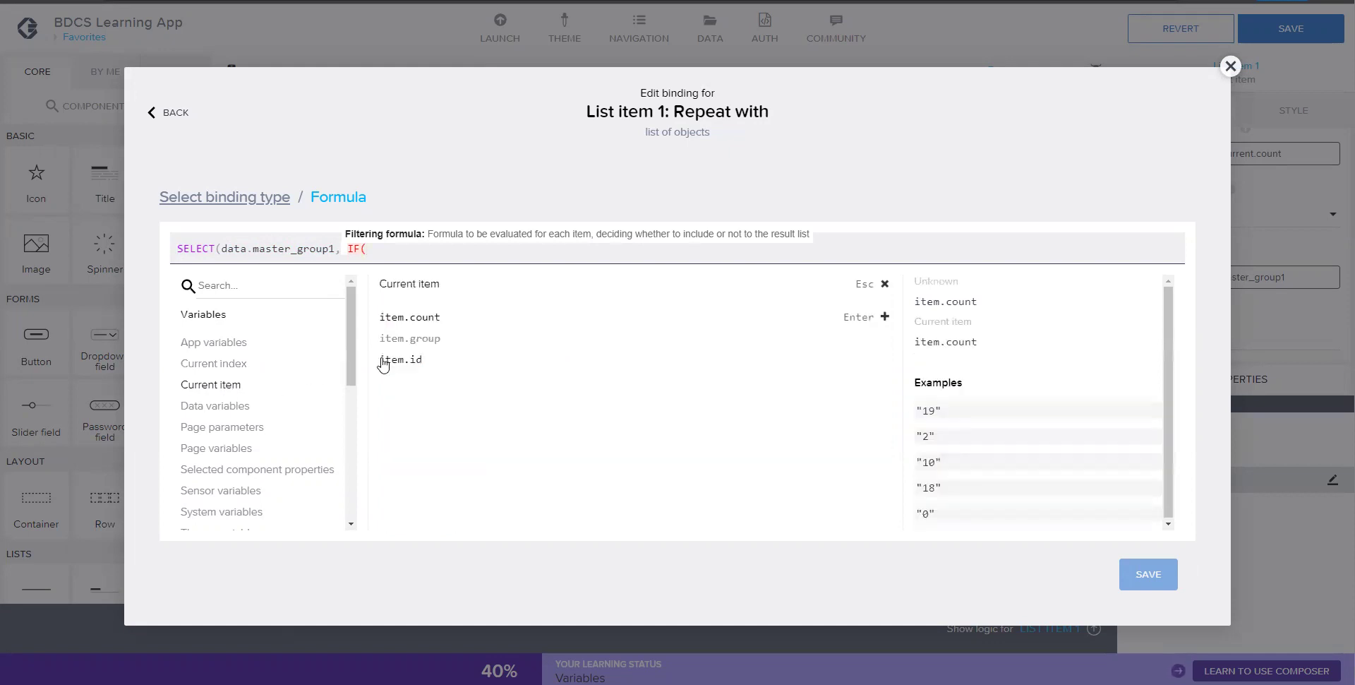
pyautogui.click(399, 360)
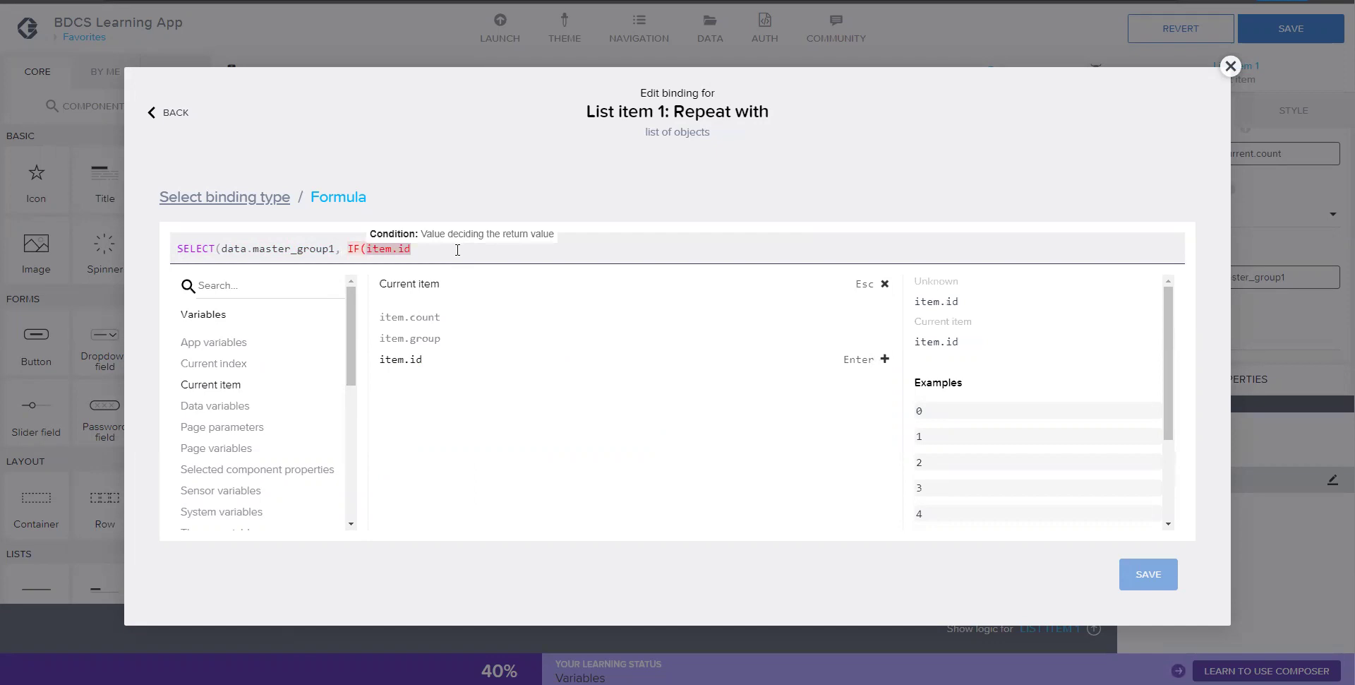
pyautogui.write('=')
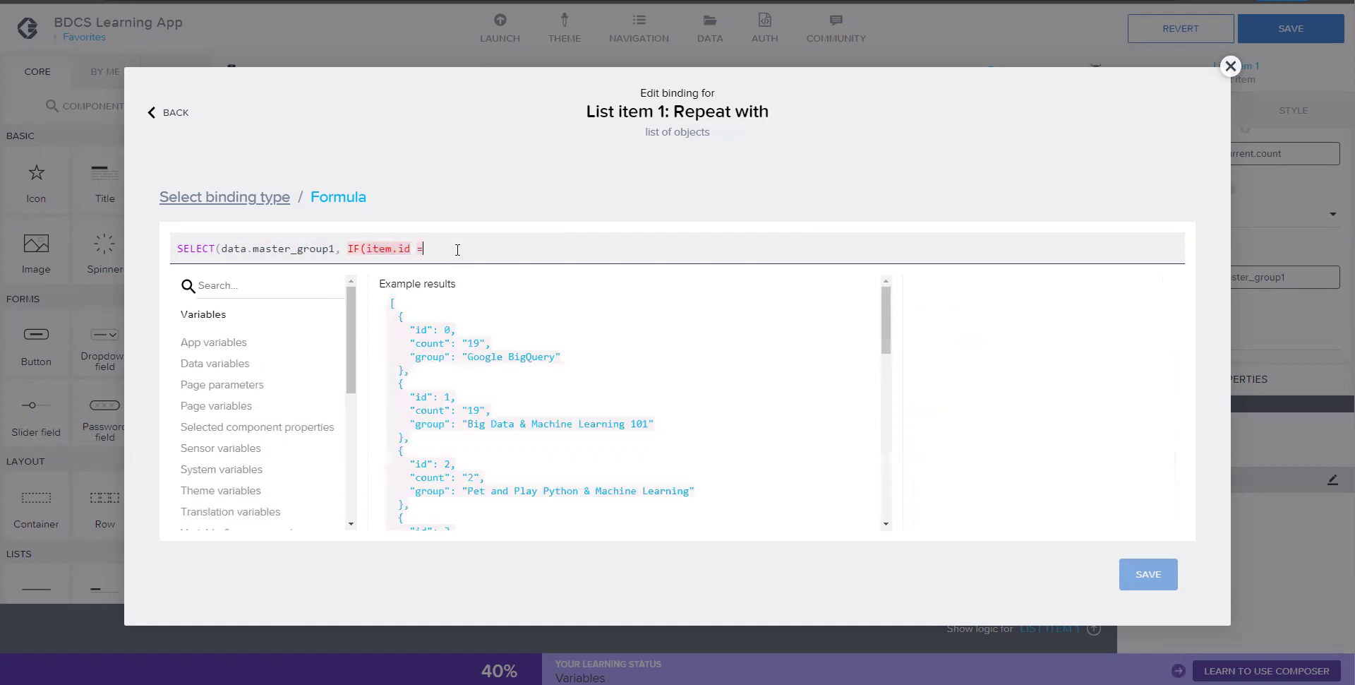
pyautogui.write('=')
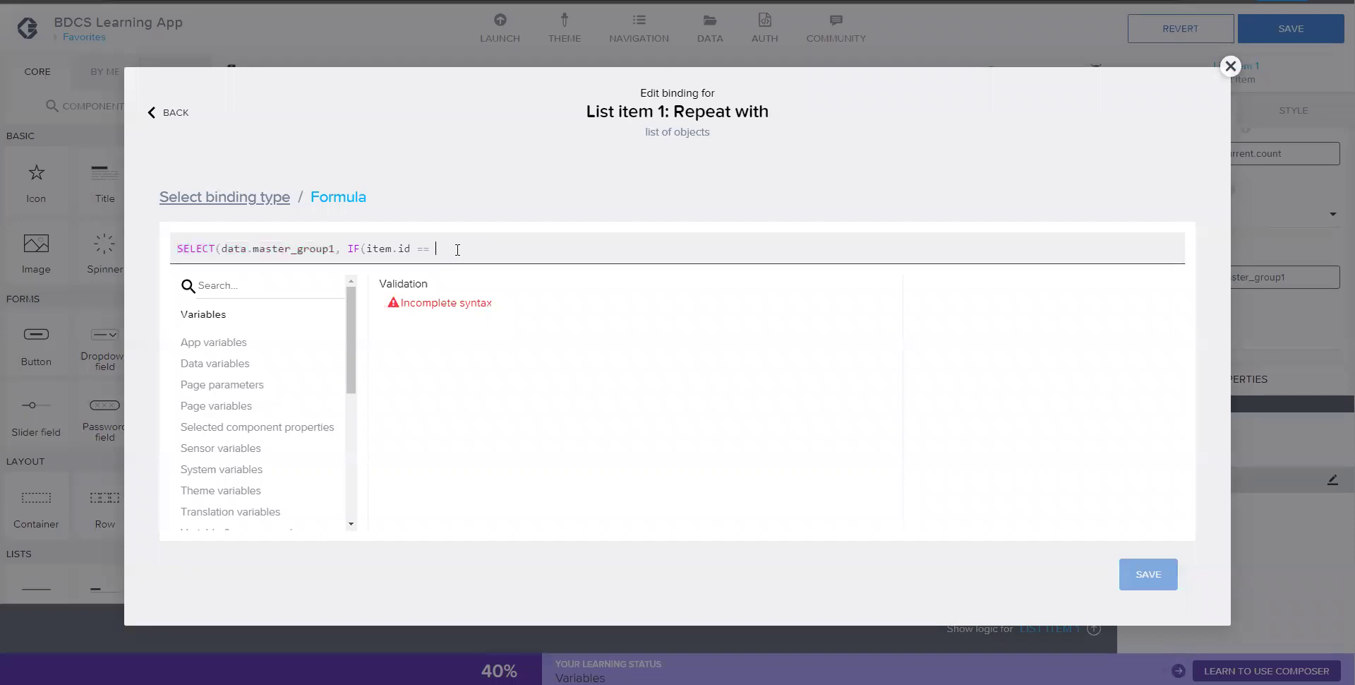
pyautogui.click(242, 363)
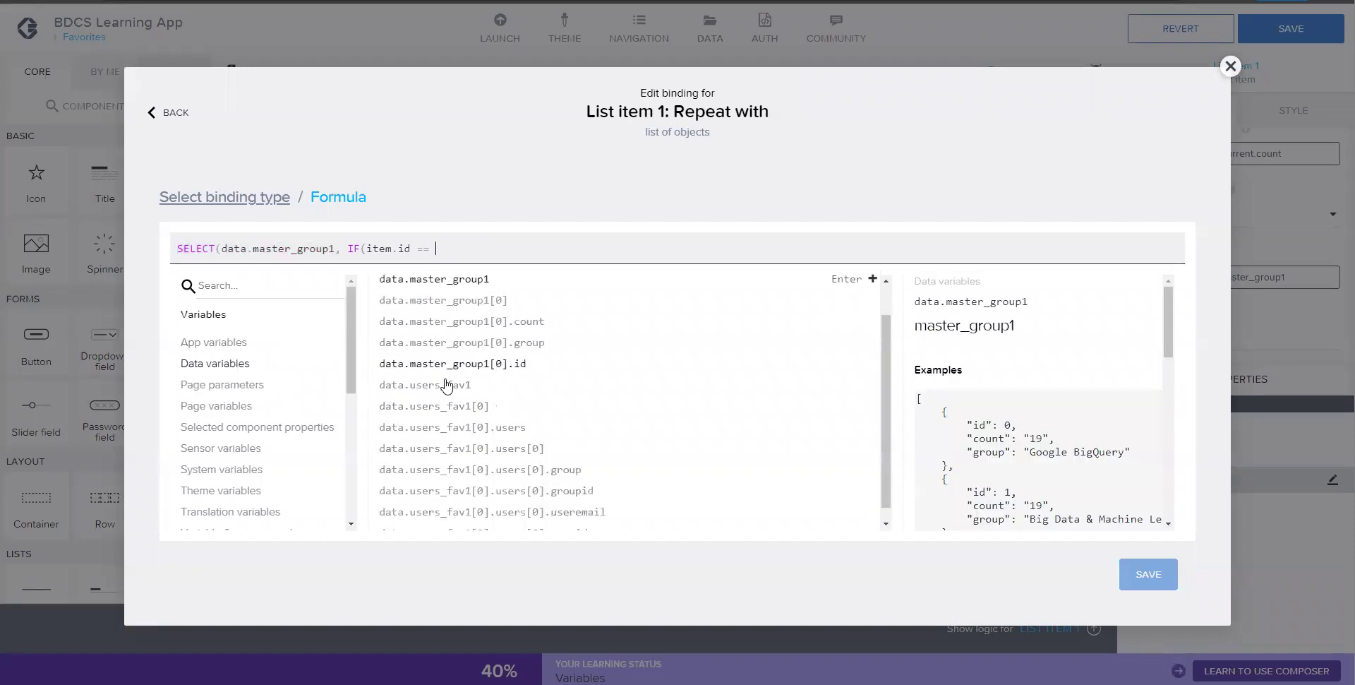
pyautogui.scroll(-2, 480, 395)
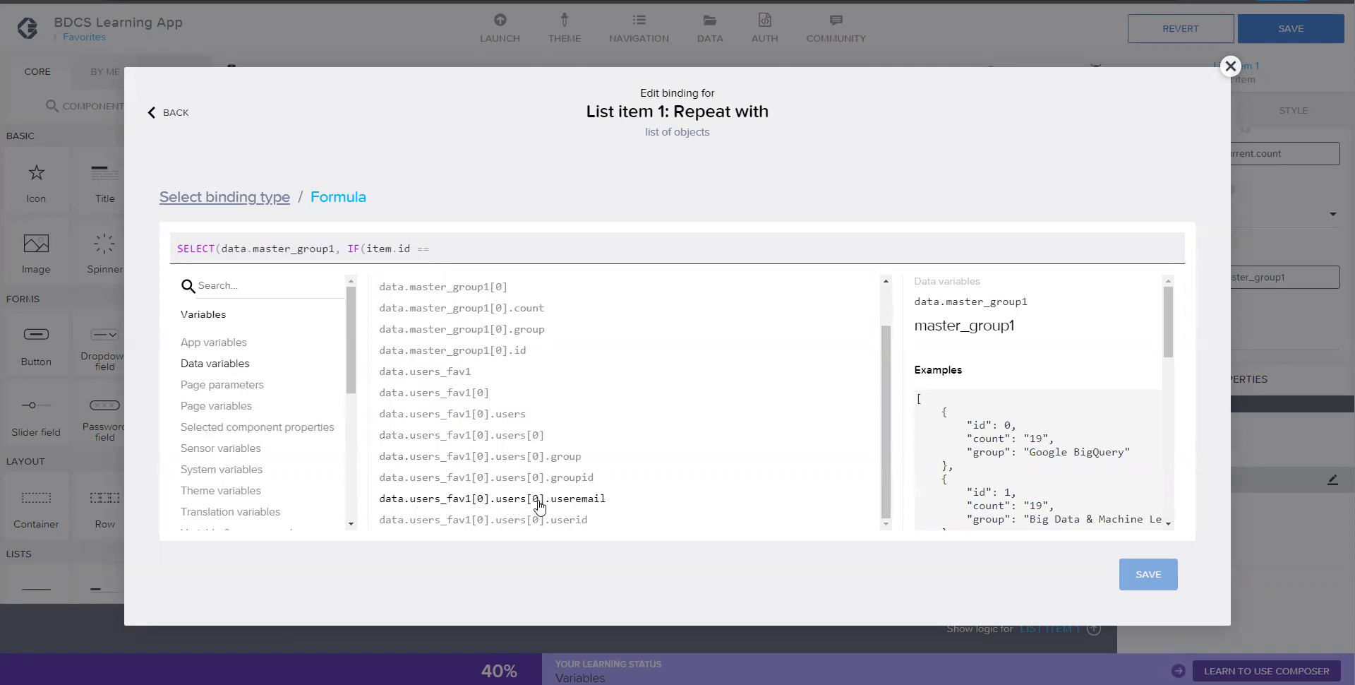
pyautogui.click(567, 504)
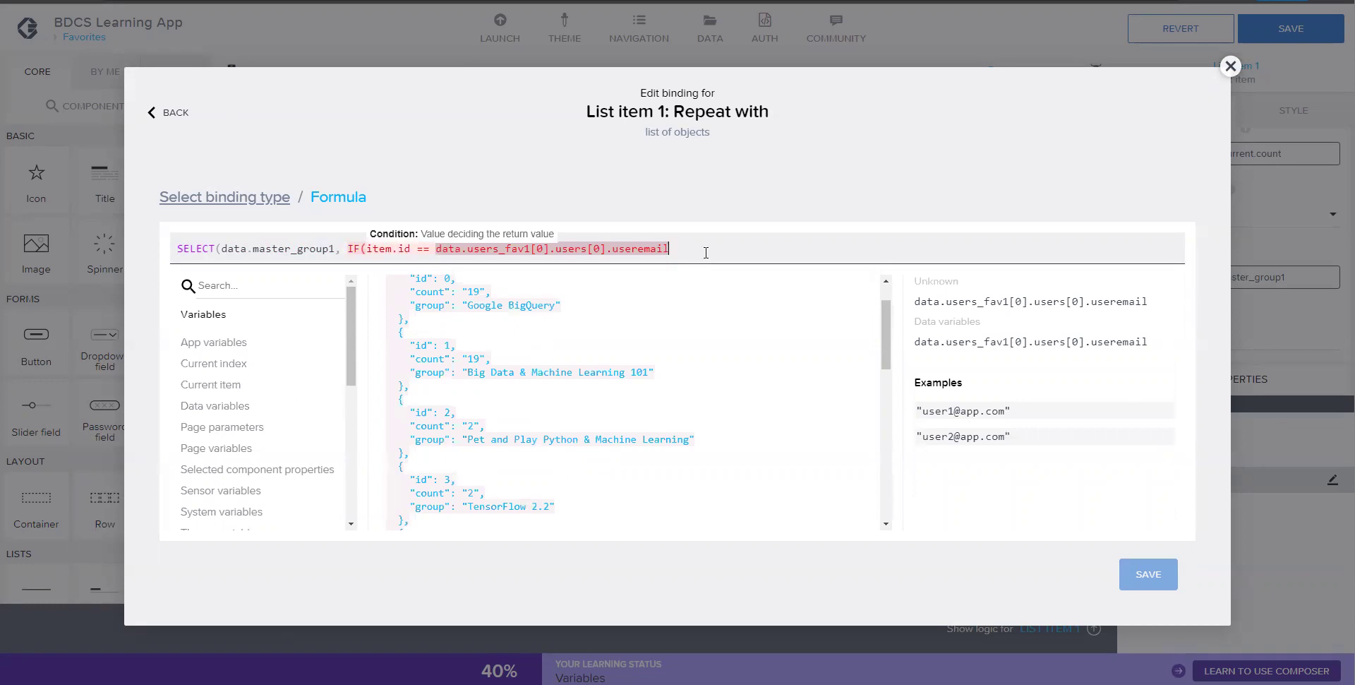
pyautogui.write(', ')
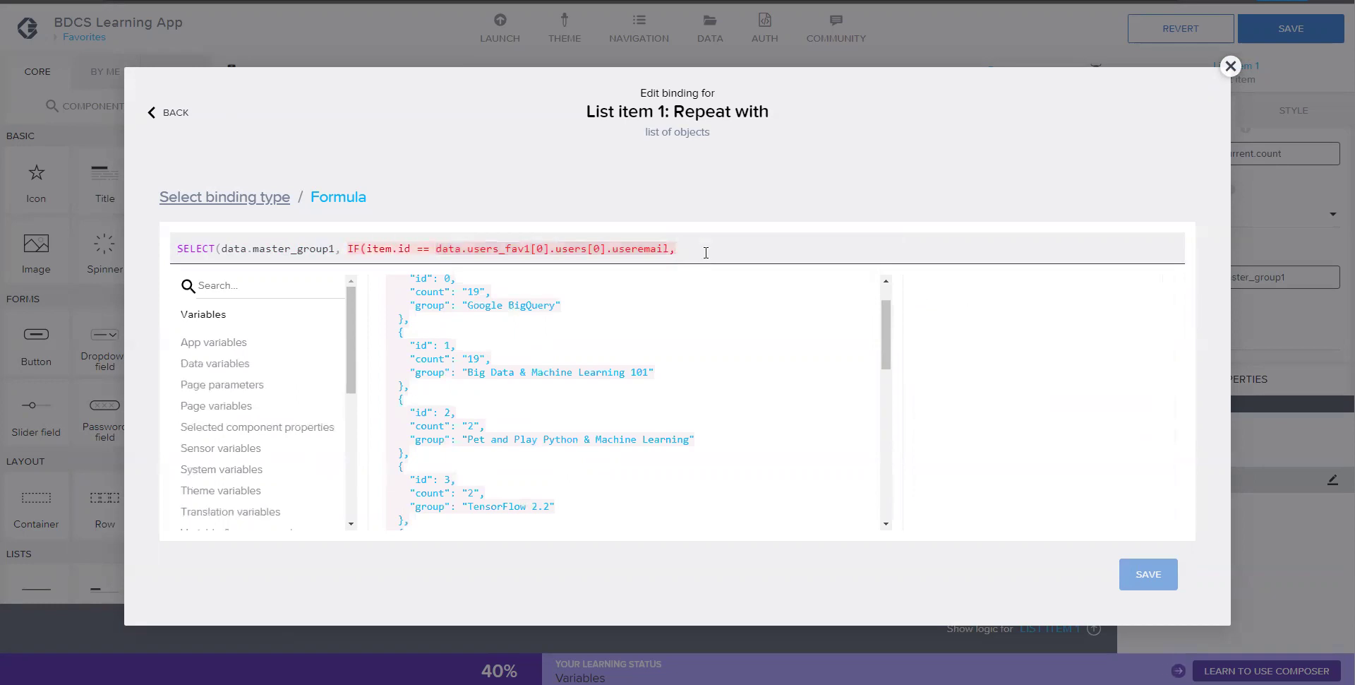
pyautogui.write('true')
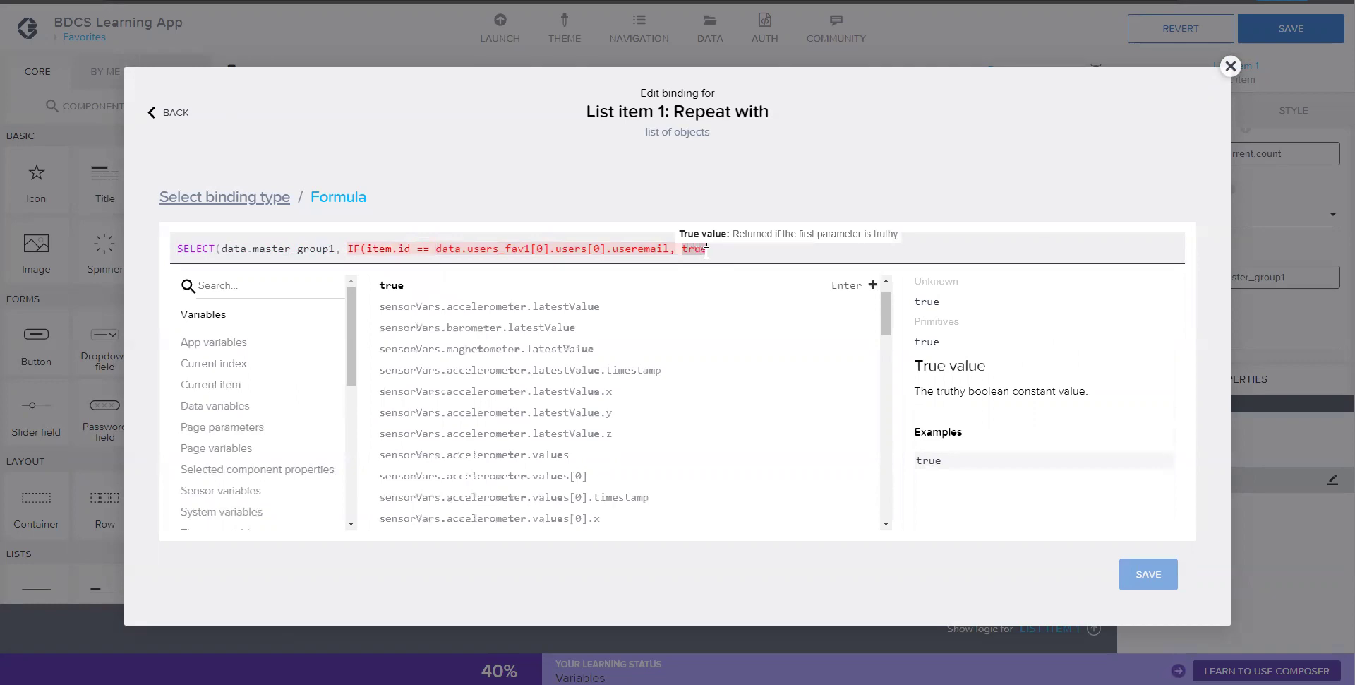
pyautogui.write(', false')
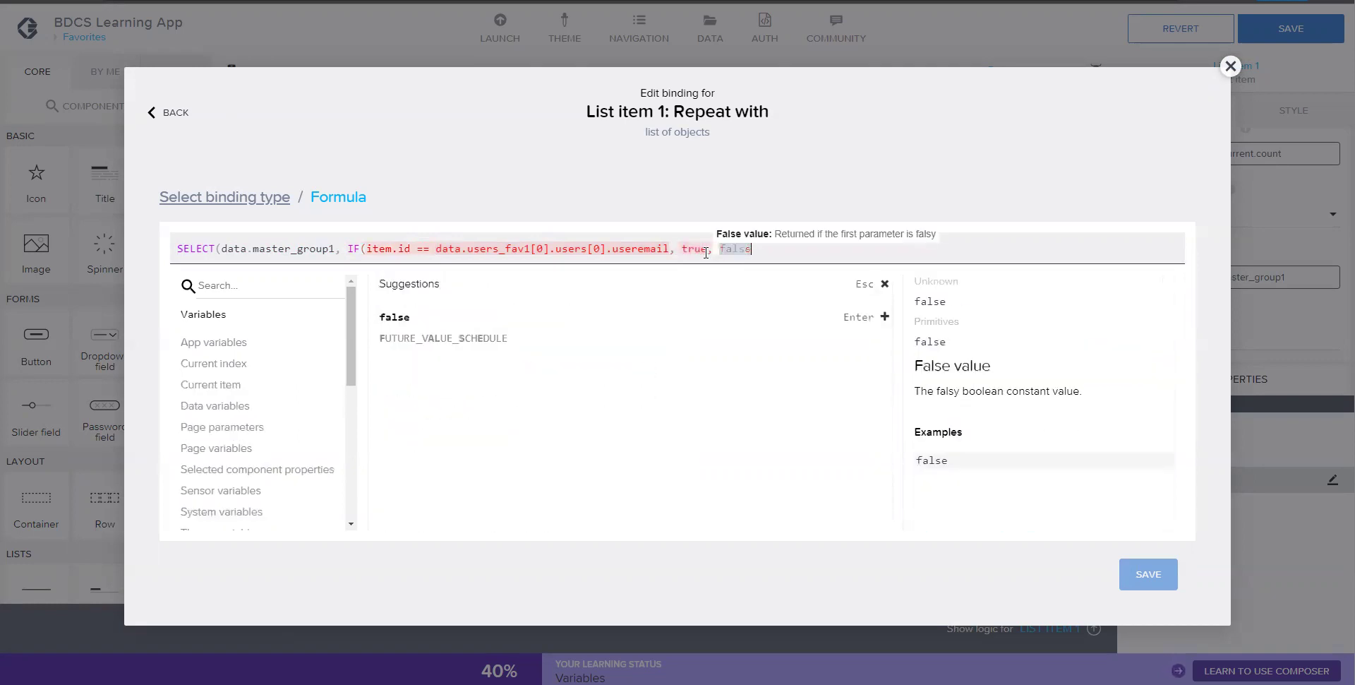
pyautogui.write(')')
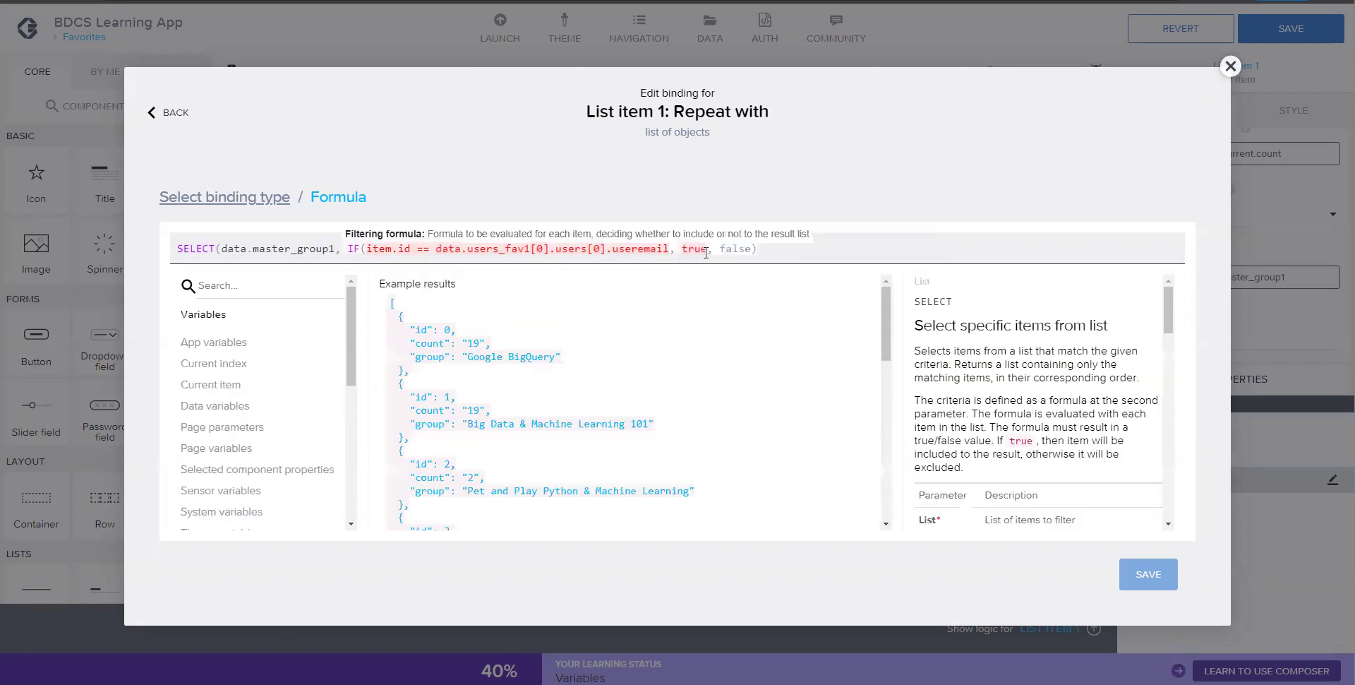
pyautogui.write(')')
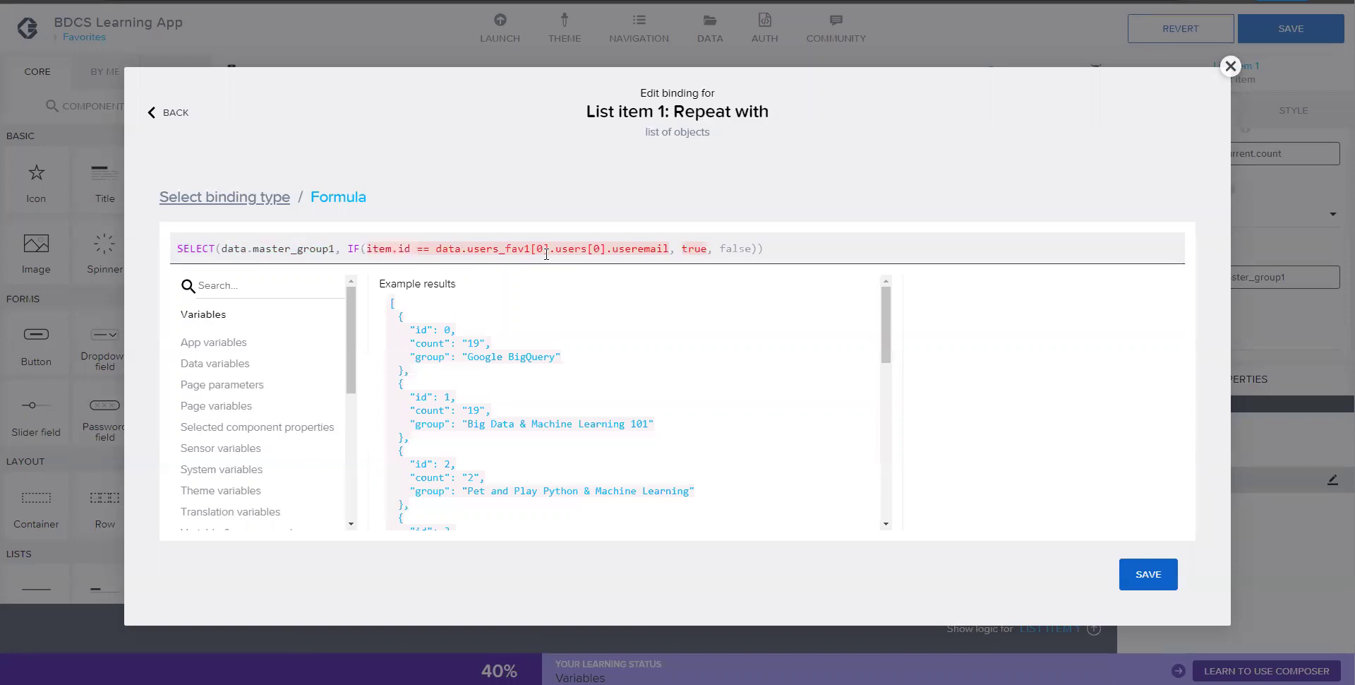
pyautogui.scroll(-8, 619, 374)
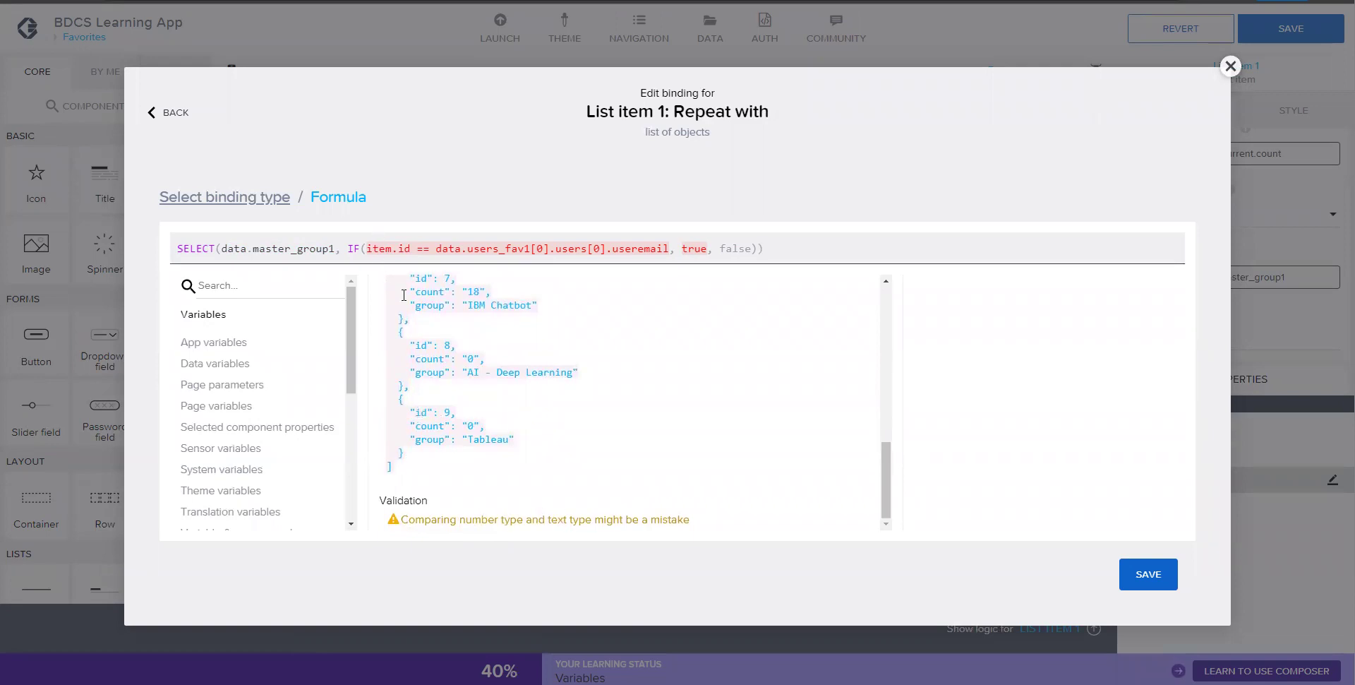
pyautogui.scroll(10, 404, 295)
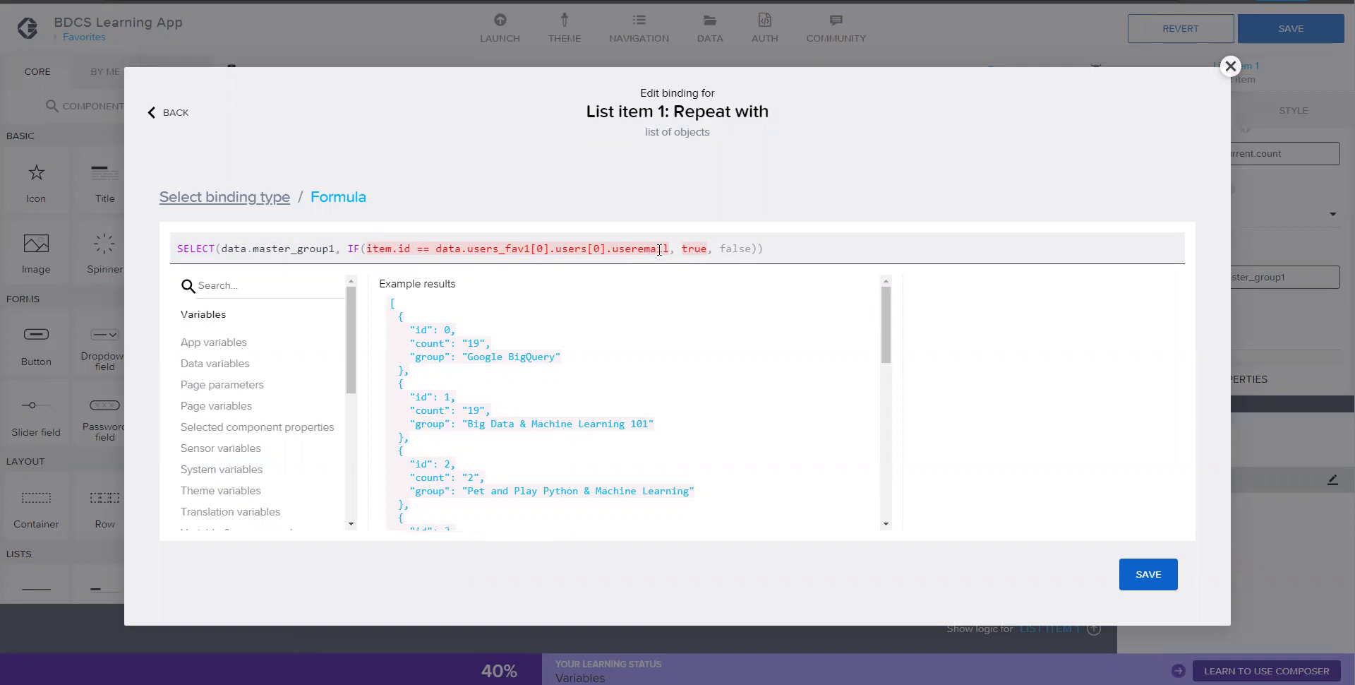
# - Replace the useremail reference with data.users_fav1[0].users[0].groupid in the condition
pyautogui.click(437, 251)
pyautogui.hotkey('shift', 'Right')
pyautogui.hotkey('shift', 'Right')
pyautogui.hotkey('shift', 'Right')
pyautogui.hotkey('shift', 'Right')
pyautogui.hotkey('shift', 'Right')
pyautogui.hotkey('shift', 'Right')
pyautogui.hotkey('shift', 'Right')
pyautogui.hotkey('shift', 'Right')
pyautogui.hotkey('shift', 'Right')
pyautogui.hotkey('shift', 'Right')
pyautogui.hotkey('shift', 'Right')
pyautogui.hotkey('shift', 'Right')
pyautogui.hotkey('shift', 'Right')
pyautogui.hotkey('shift', 'Right')
pyautogui.hotkey('shift', 'Right')
pyautogui.hotkey('shift', 'Right')
pyautogui.hotkey('shift', 'Right')
pyautogui.hotkey('shift', 'Right')
pyautogui.hotkey('shift', 'Right')
pyautogui.hotkey('shift', 'Right')
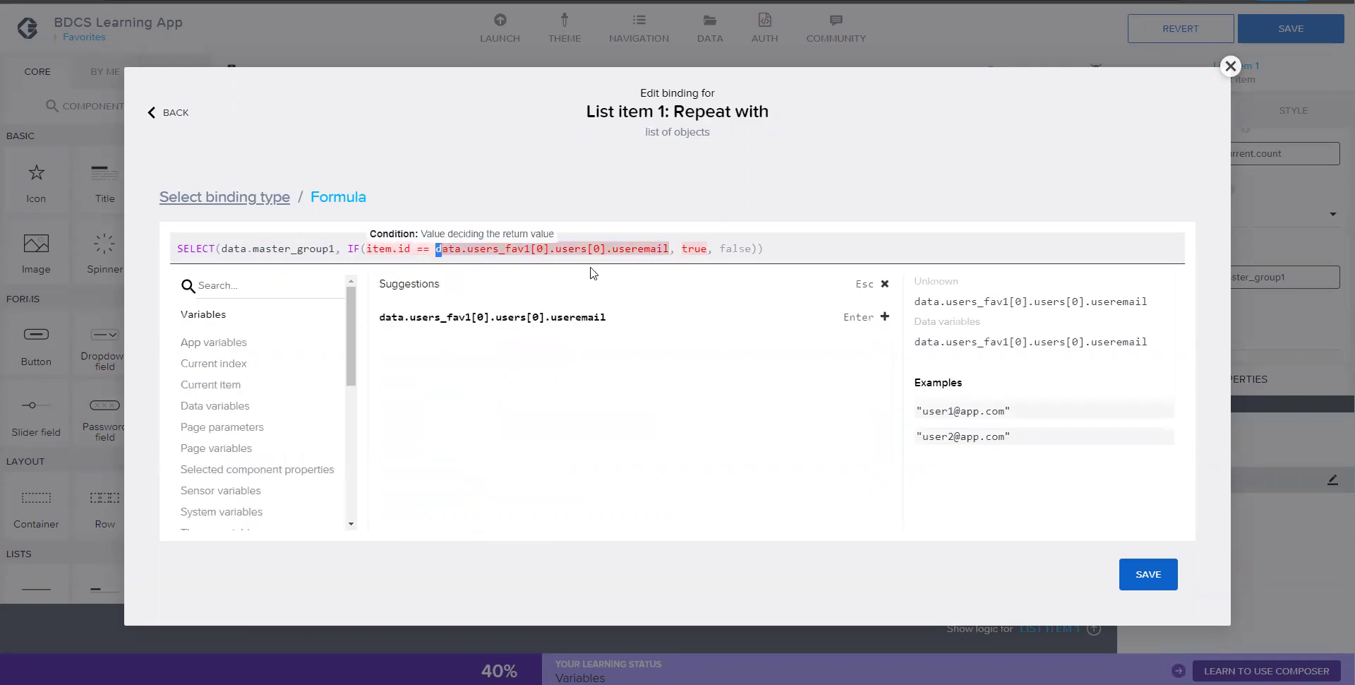
pyautogui.hotkey('shift', 'Right')
pyautogui.hotkey('shift', 'Right')
pyautogui.hotkey('shift', 'Right')
pyautogui.hotkey('shift', 'Right')
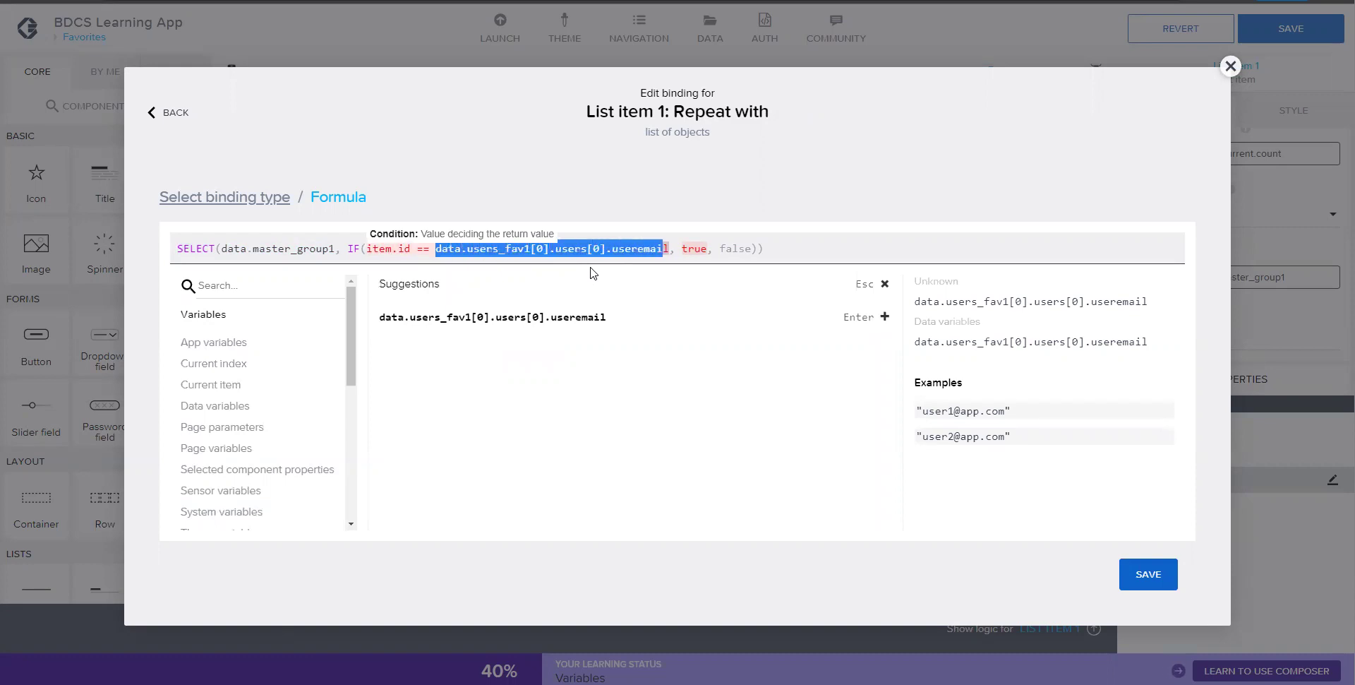
pyautogui.press('BackSpace')
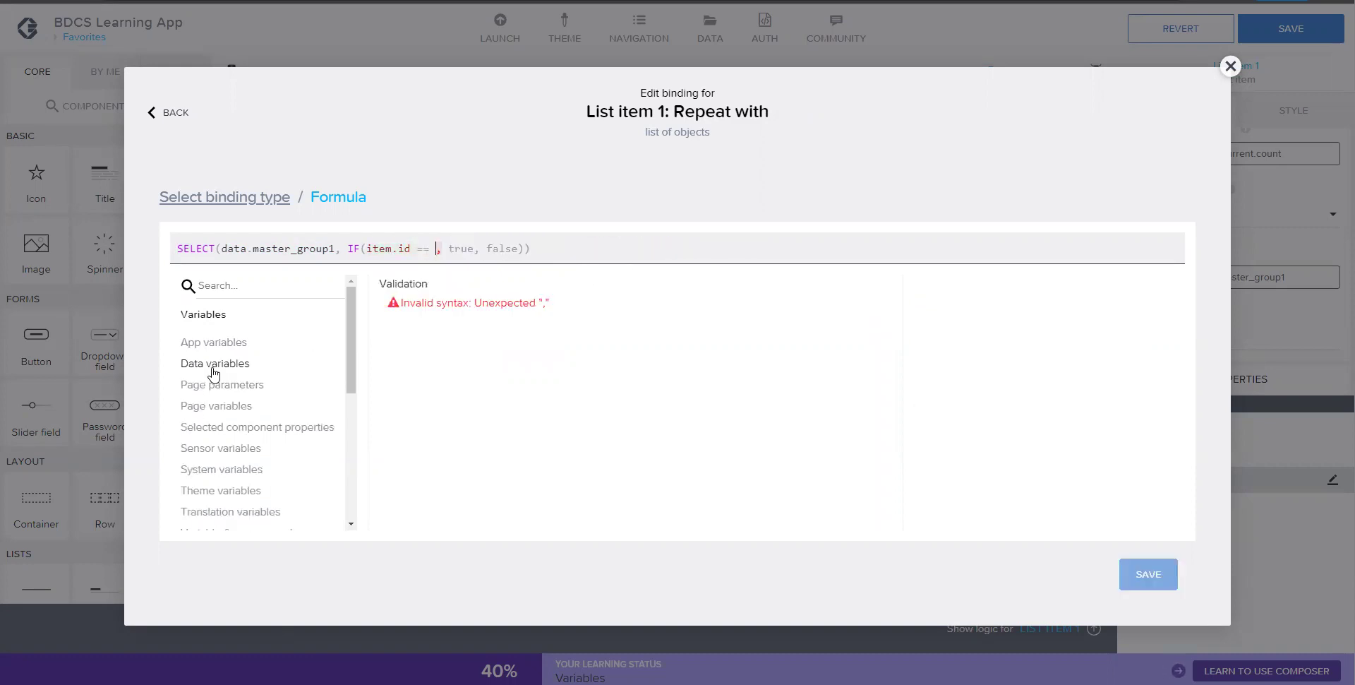
pyautogui.click(214, 365)
pyautogui.scroll(-1, 576, 458)
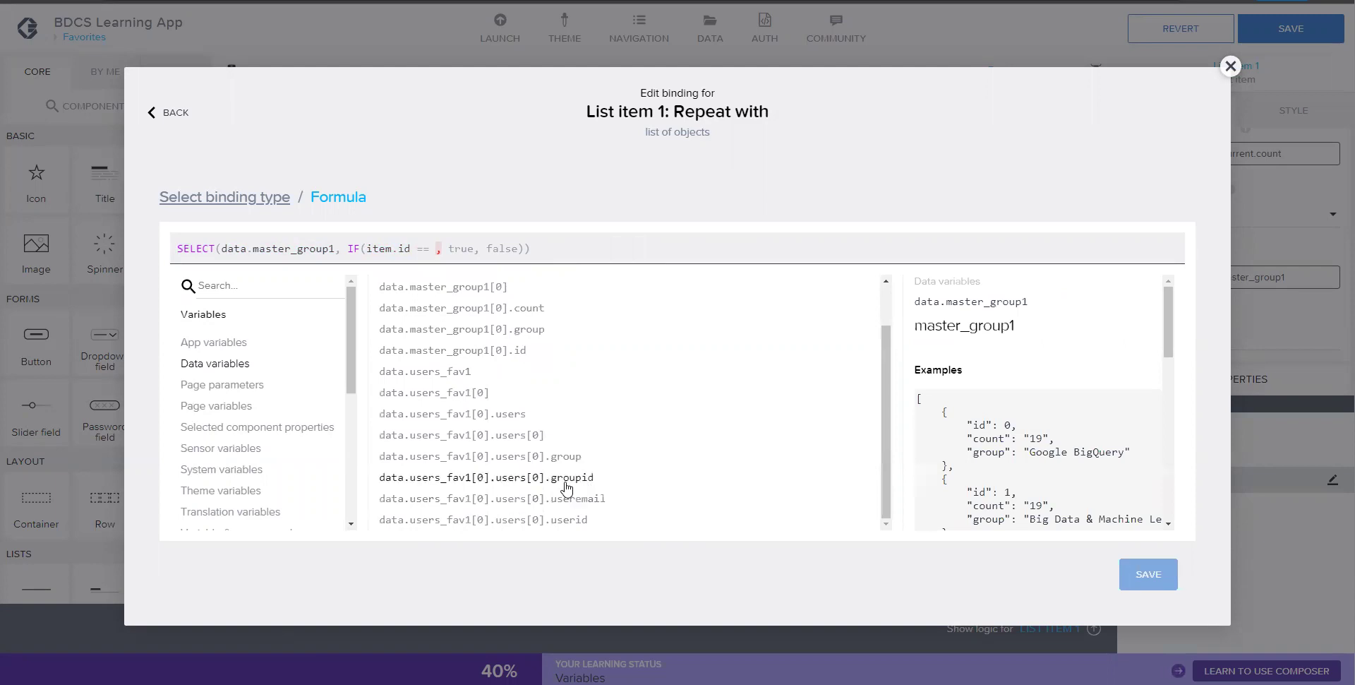
pyautogui.click(563, 482)
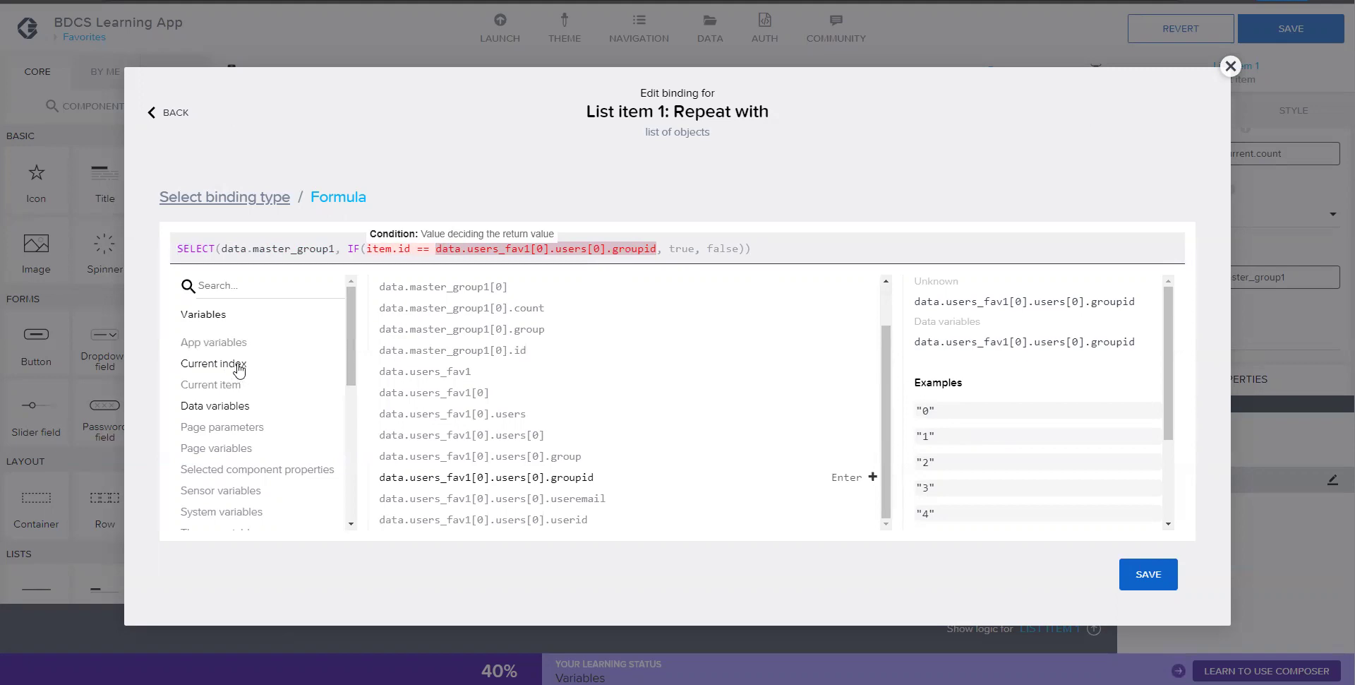
# - Wrap item.id in STRING() so the condition compares text with text
pyautogui.click(381, 251)
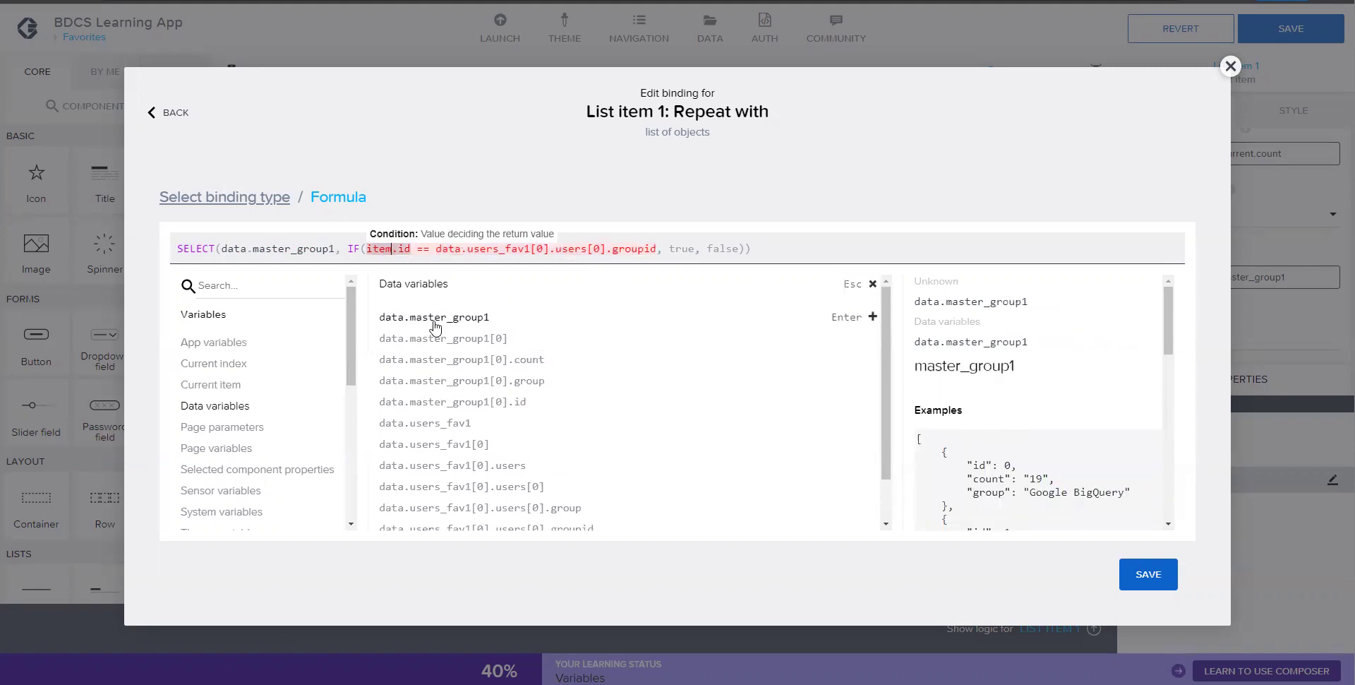
pyautogui.click(790, 245)
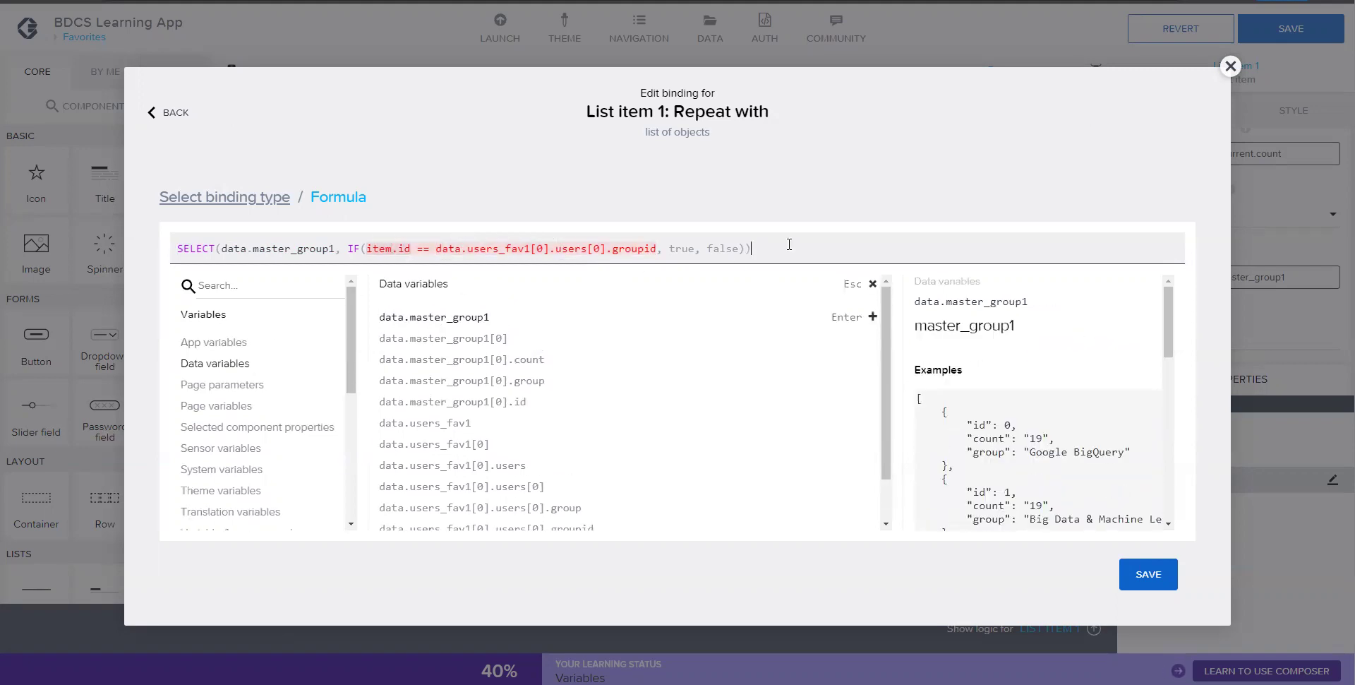
pyautogui.press('Return')
pyautogui.press('BackSpace')
pyautogui.press('BackSpace')
pyautogui.press('BackSpace')
pyautogui.press('BackSpace')
pyautogui.press('BackSpace')
pyautogui.press('BackSpace')
pyautogui.press('BackSpace')
pyautogui.press('BackSpace')
pyautogui.press('BackSpace')
pyautogui.press('BackSpace')
pyautogui.press('BackSpace')
pyautogui.press('BackSpace')
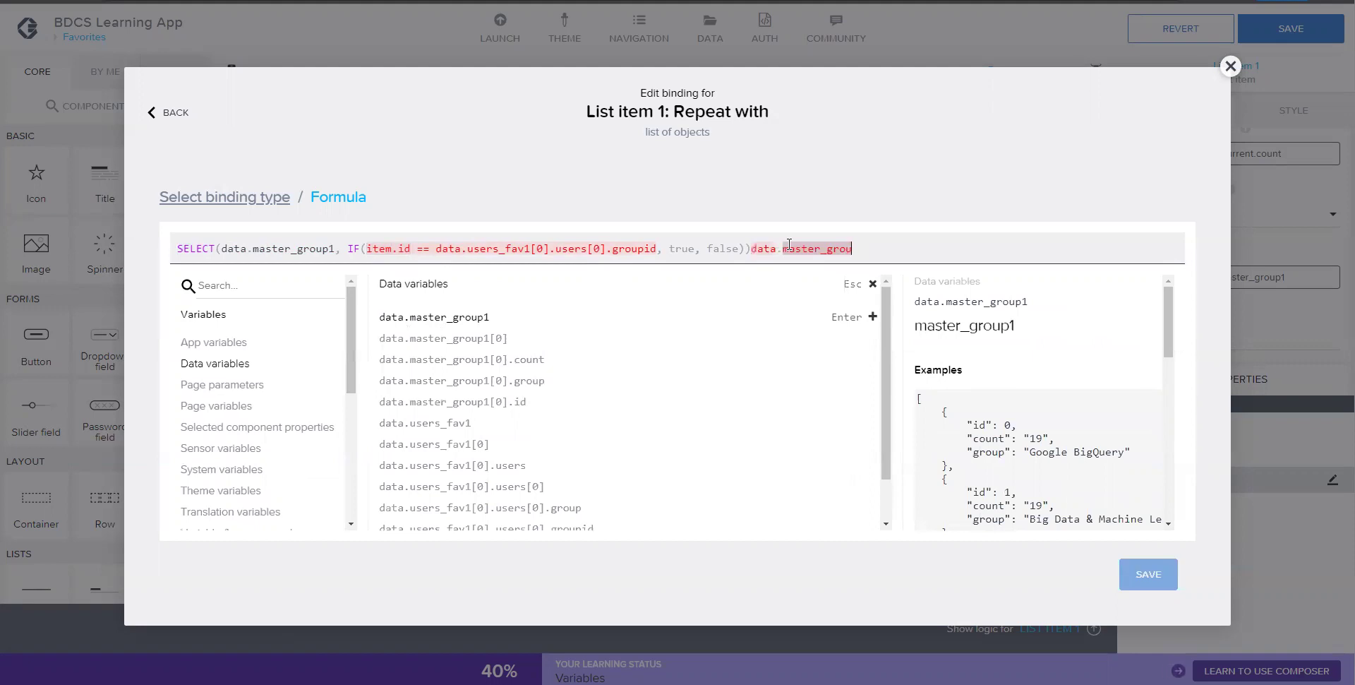
pyautogui.press('BackSpace')
pyautogui.press('BackSpace')
pyautogui.press('BackSpace')
pyautogui.press('BackSpace')
pyautogui.press('BackSpace')
pyautogui.press('BackSpace')
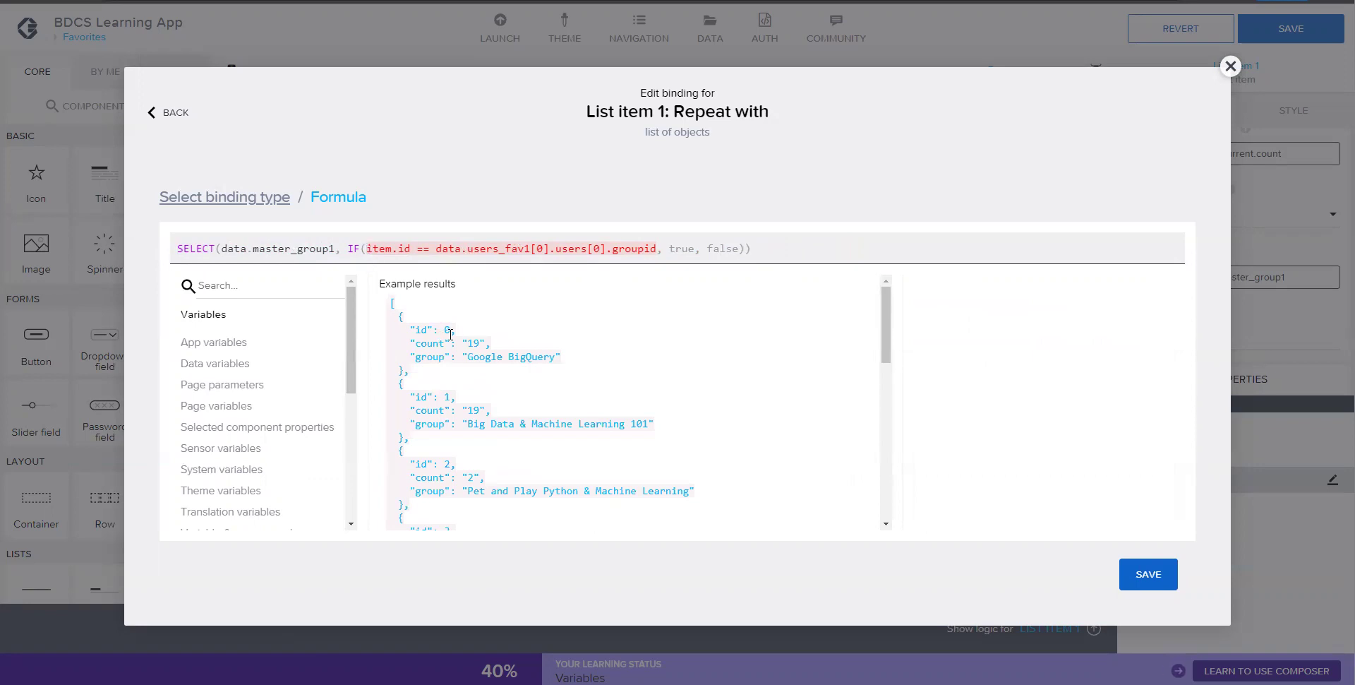
pyautogui.click(370, 248)
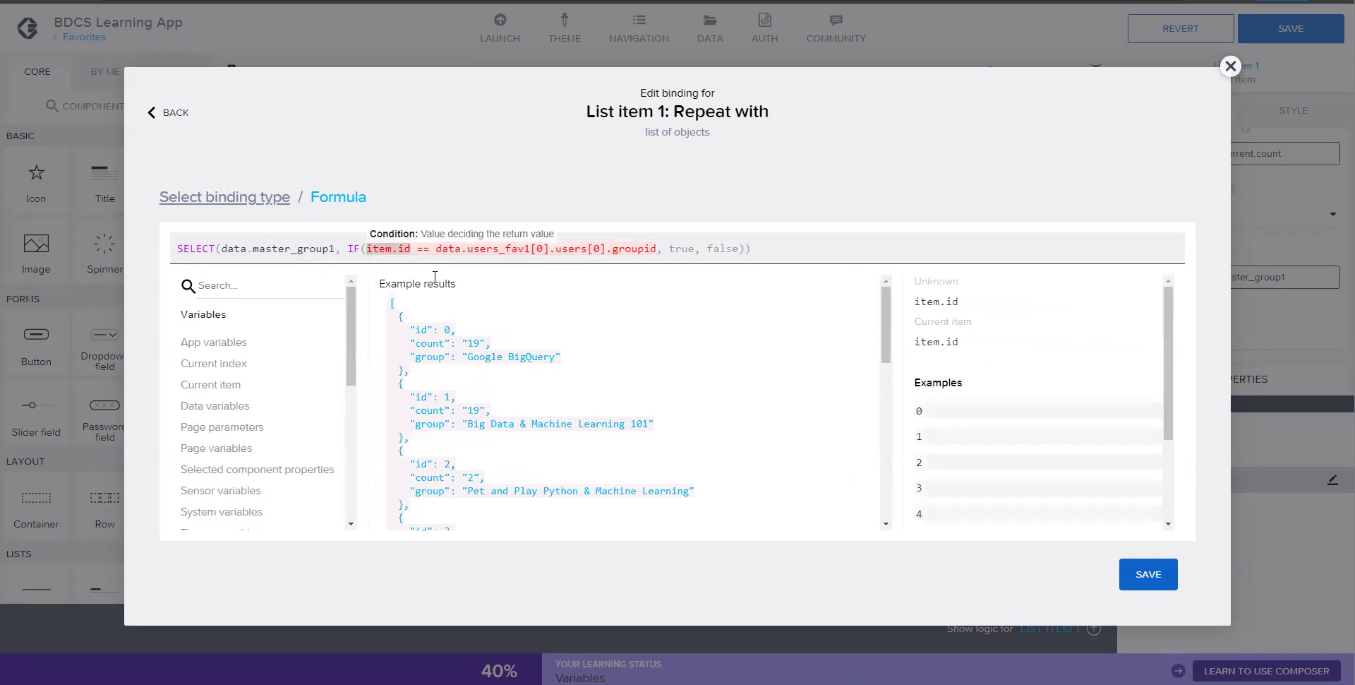
pyautogui.write('STRING')
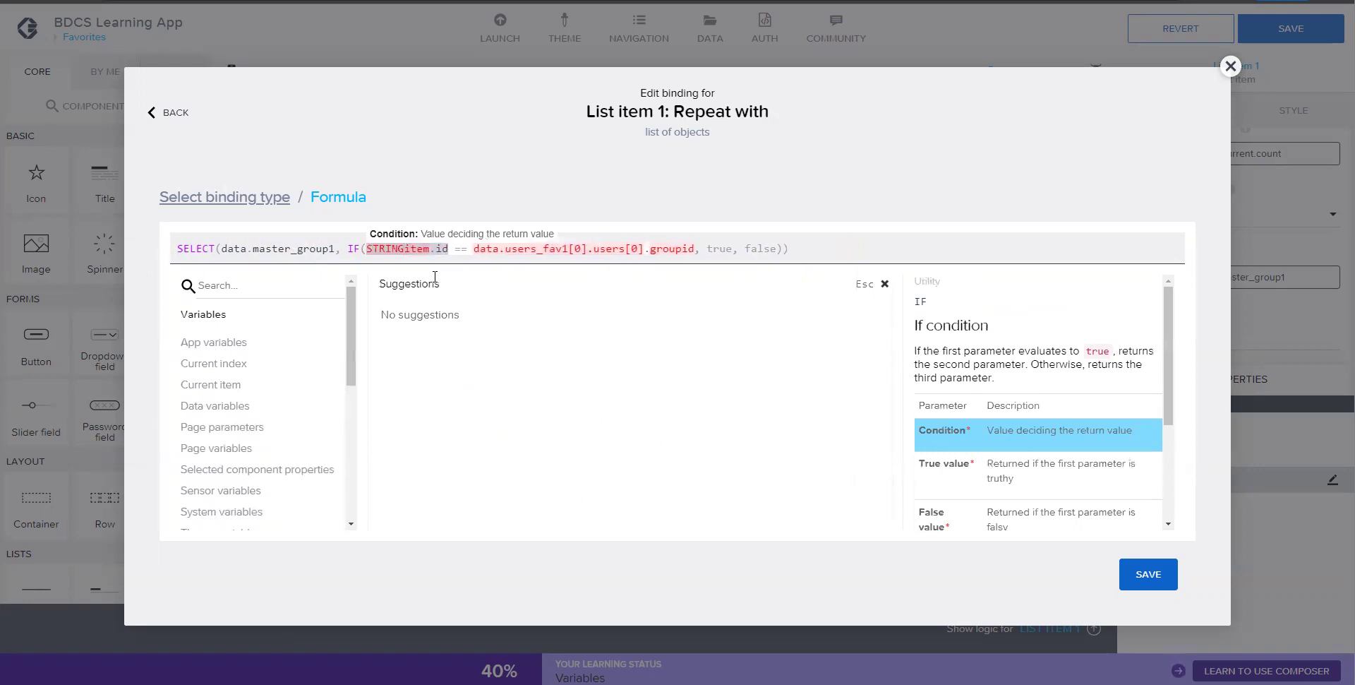
pyautogui.write('(item.id')
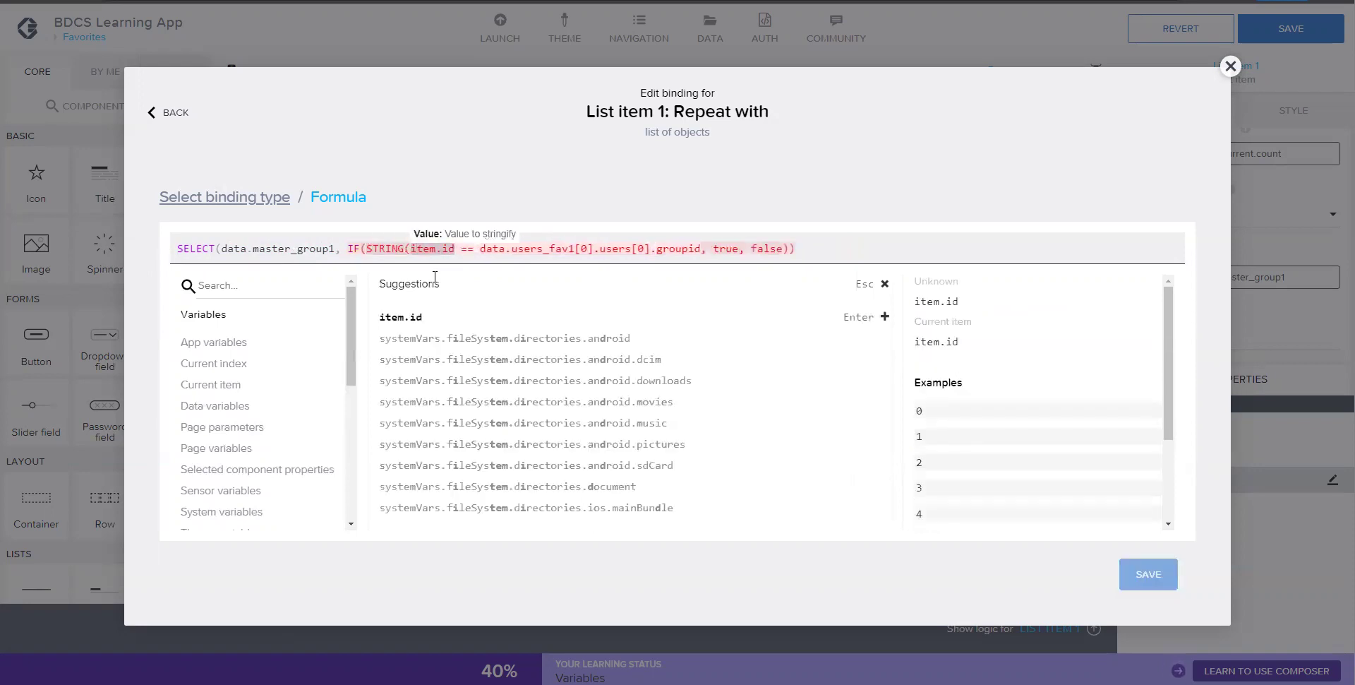
pyautogui.write(')')
pyautogui.click(829, 247)
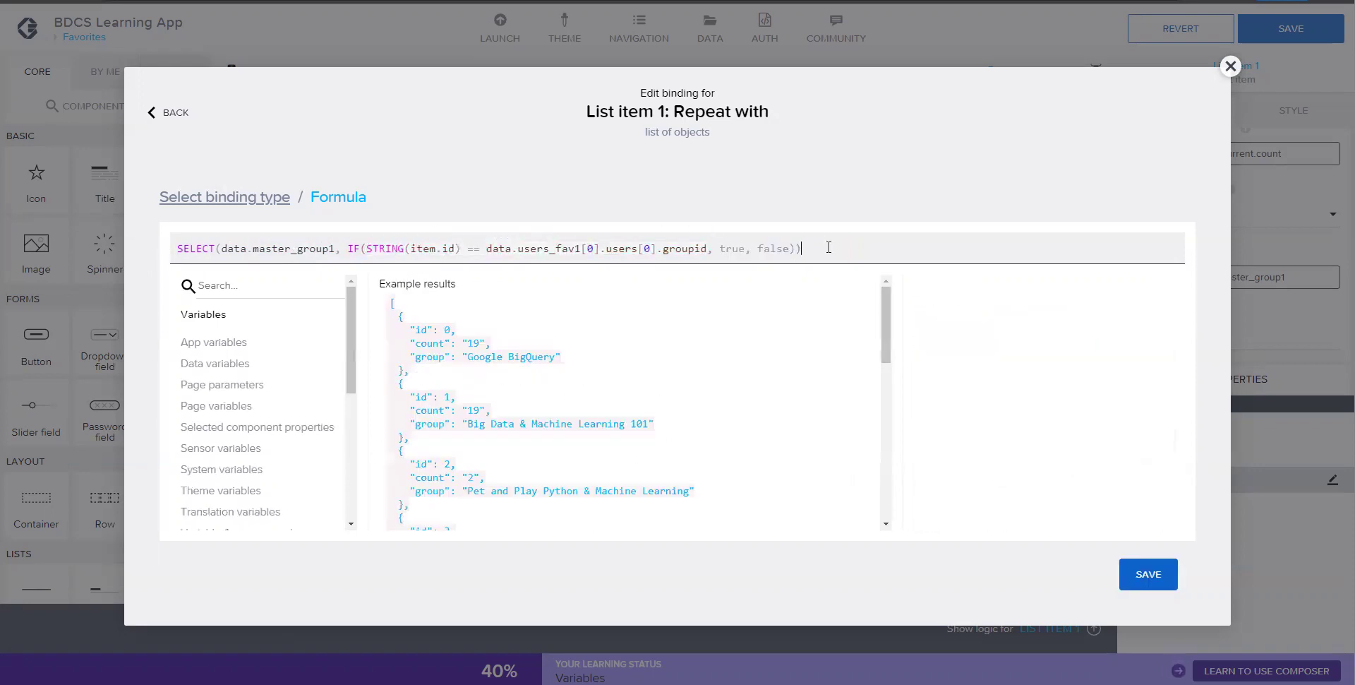
pyautogui.scroll(-5, 801, 425)
pyautogui.scroll(-3, 801, 425)
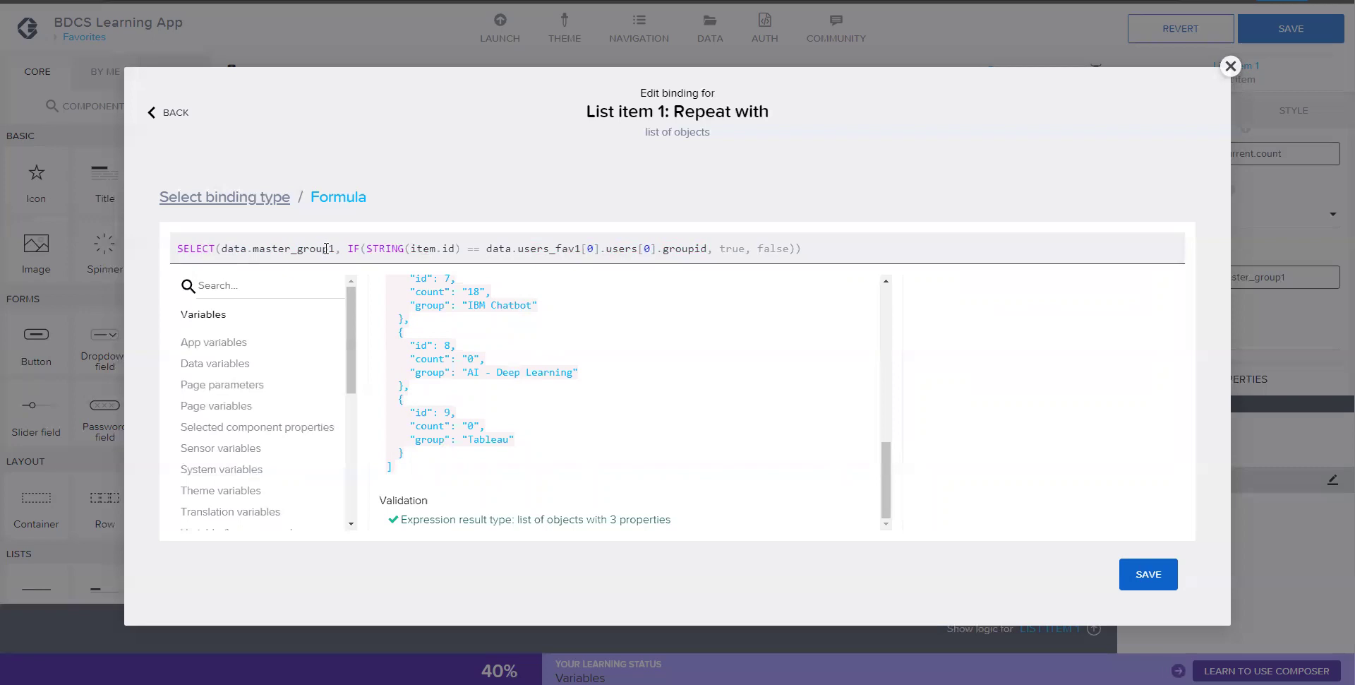
pyautogui.moveTo(339, 248); pyautogui.dragTo(221, 247)
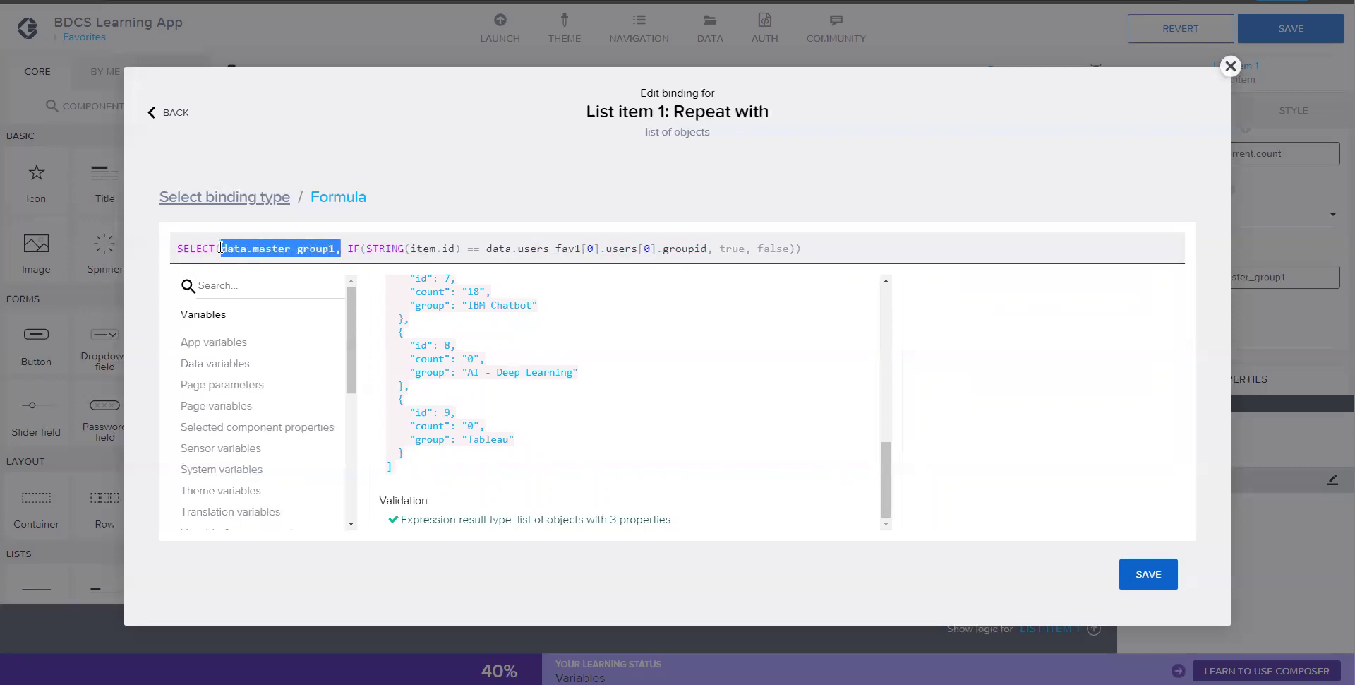
pyautogui.click(345, 248)
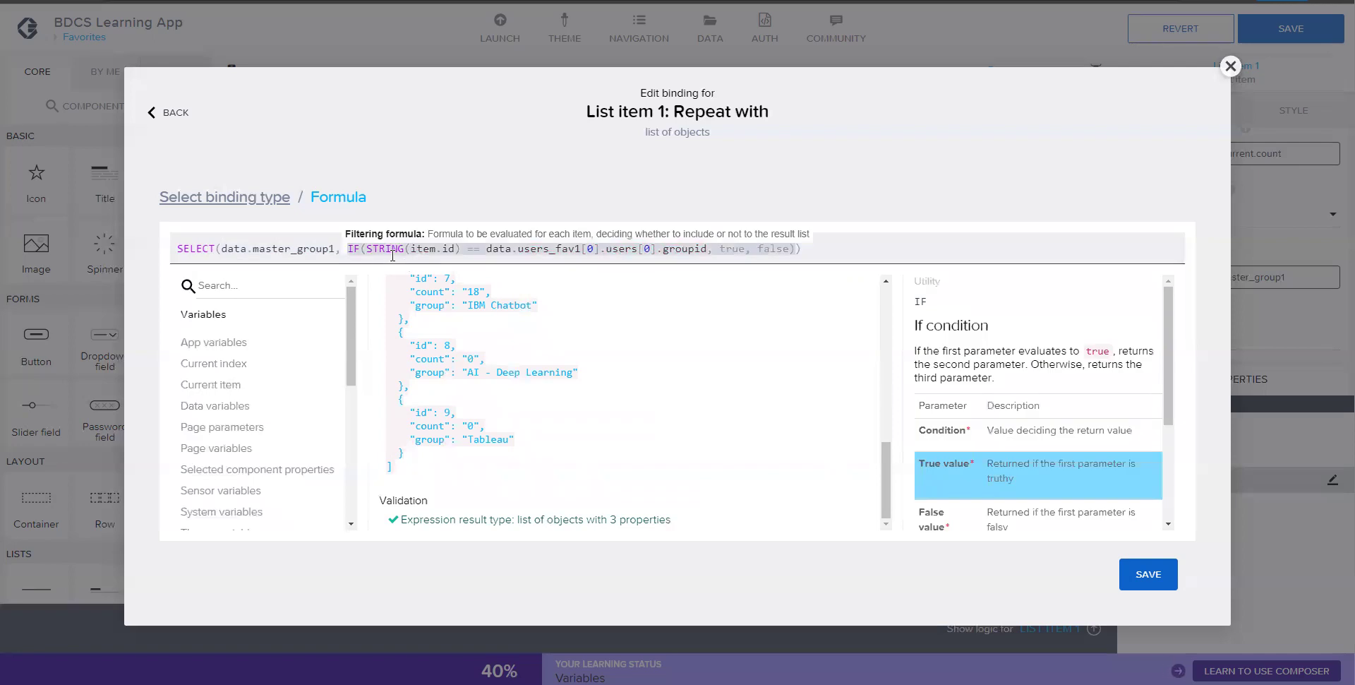
pyautogui.doubleClick(442, 248)
pyautogui.moveTo(411, 250); pyautogui.dragTo(451, 248)
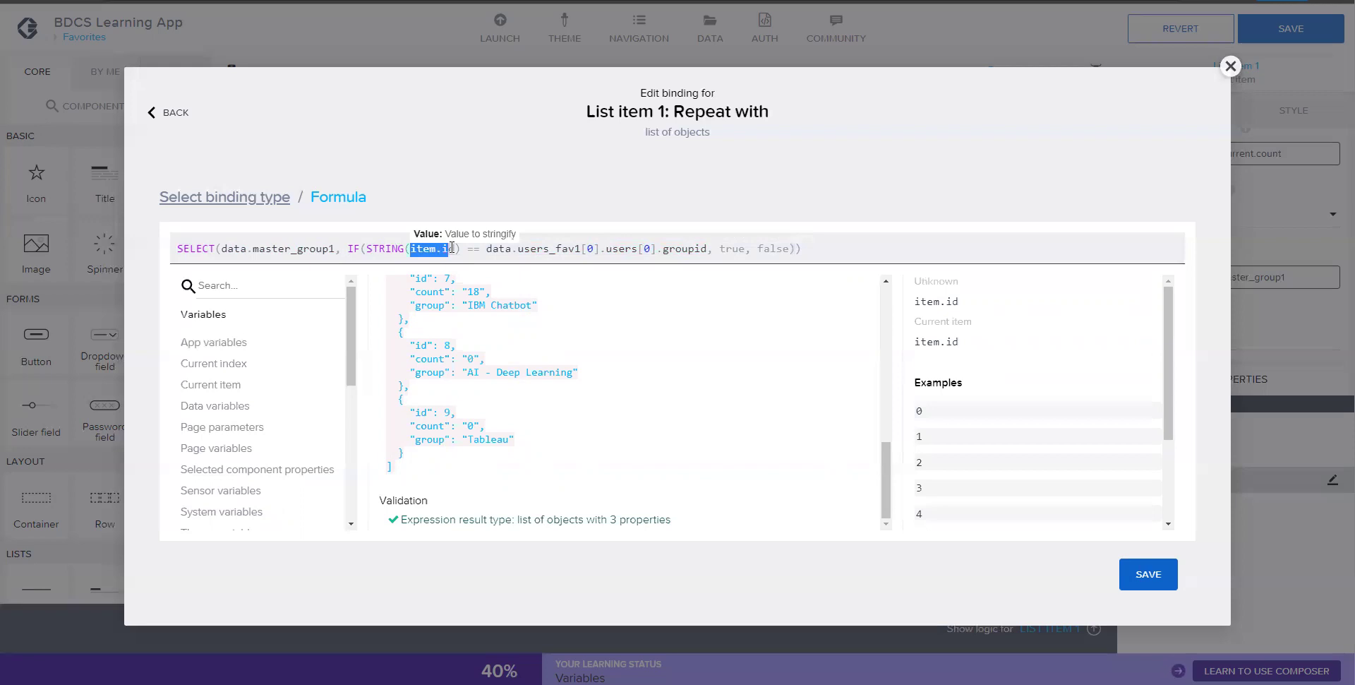
pyautogui.click(613, 248)
pyautogui.click(655, 250)
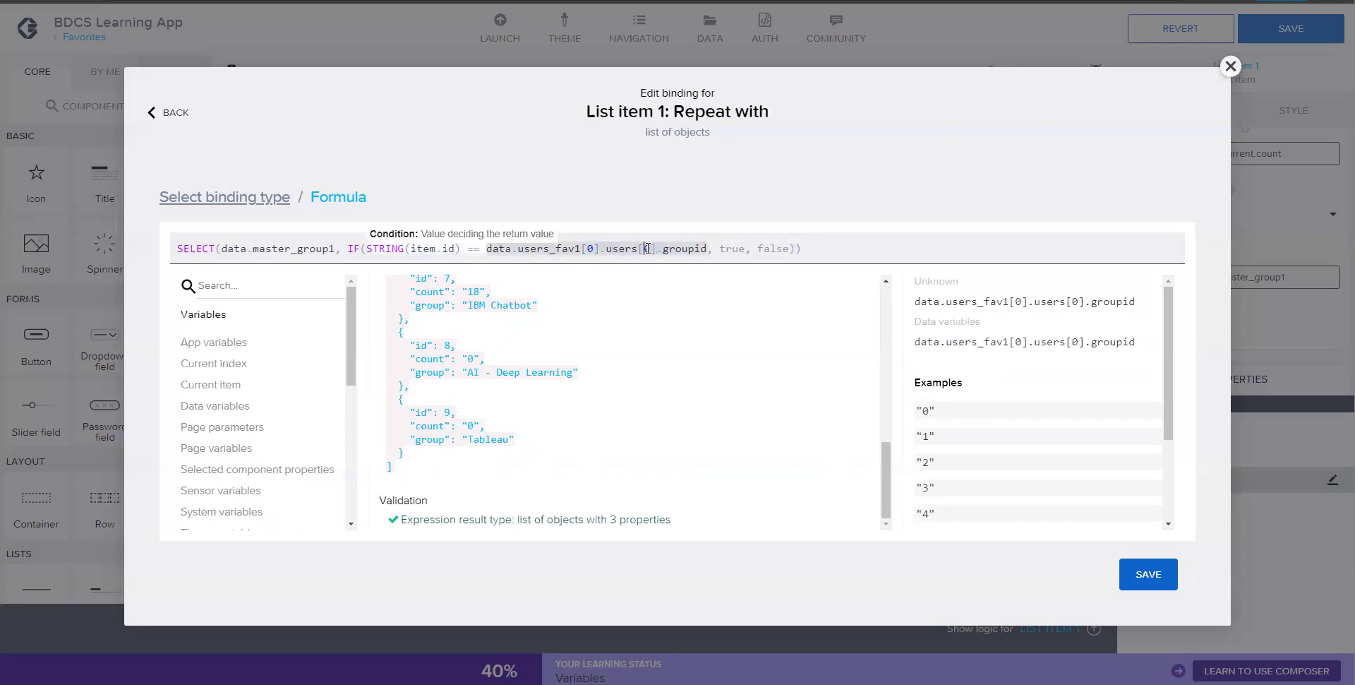
pyautogui.click(593, 249)
pyautogui.click(627, 653)
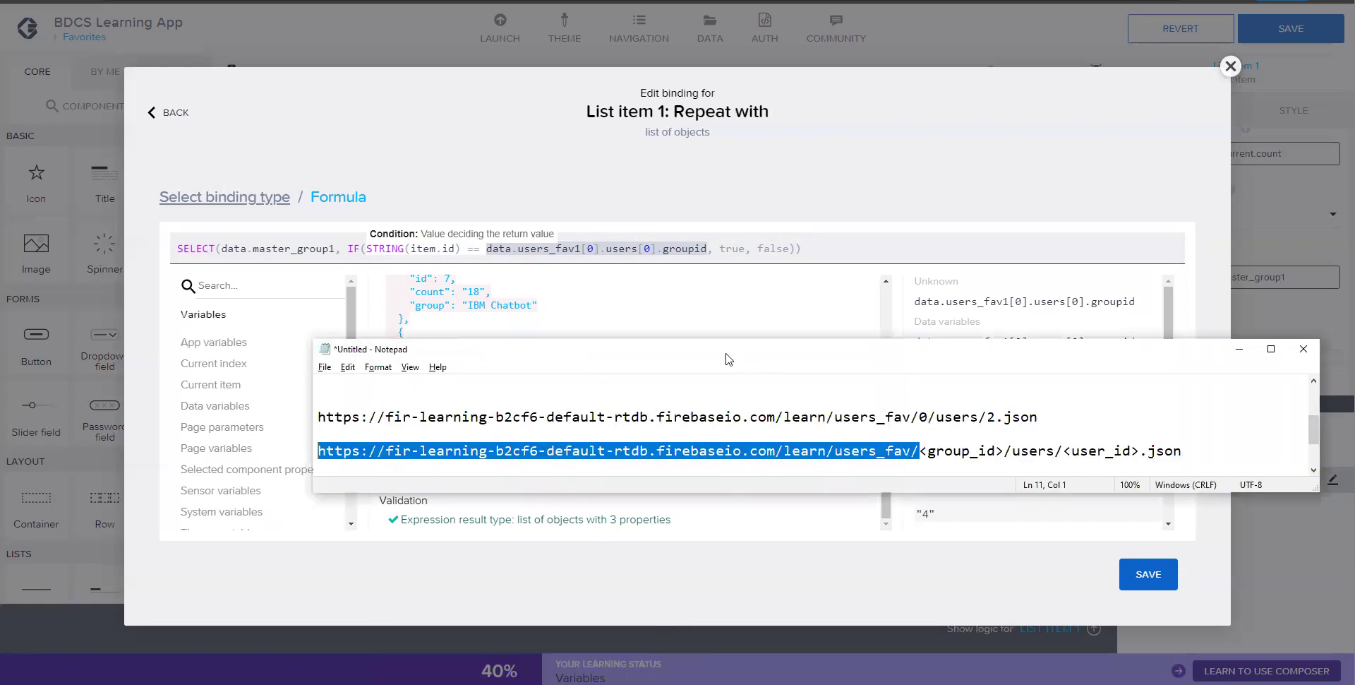
pyautogui.moveTo(729, 359); pyautogui.dragTo(678, 311)
pyautogui.press('Down')
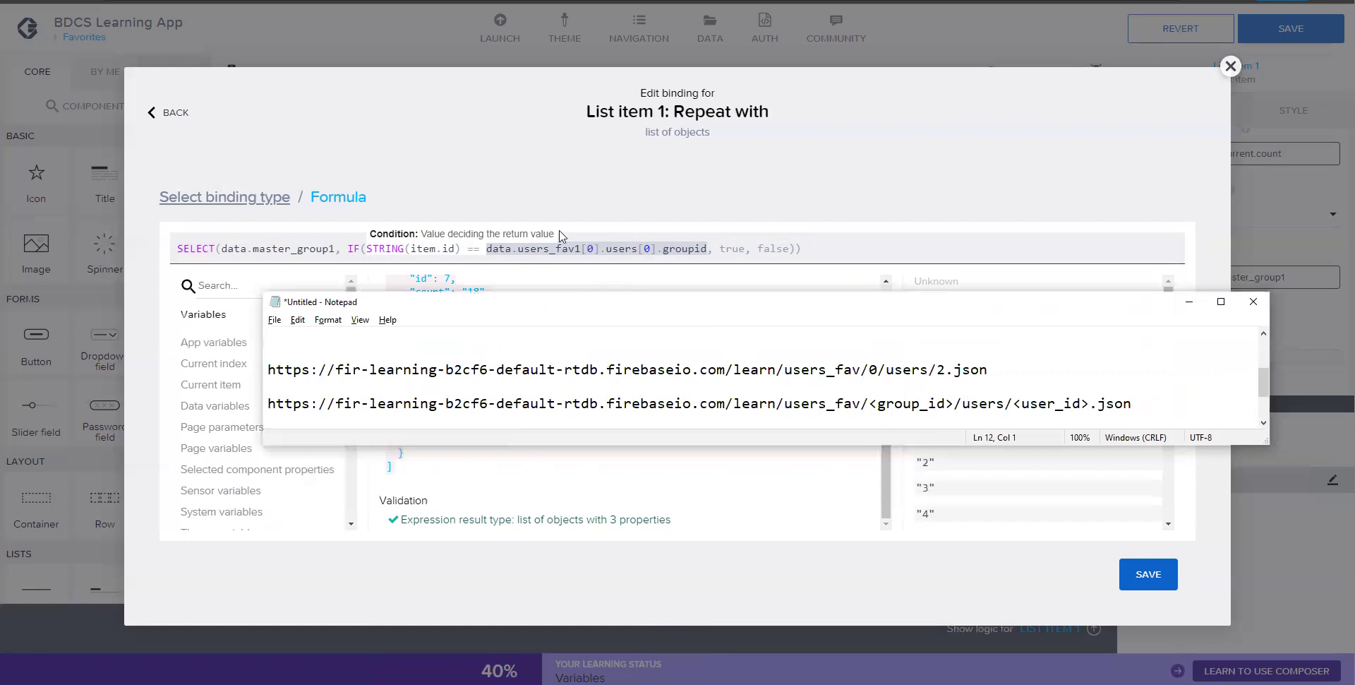
pyautogui.moveTo(581, 248); pyautogui.dragTo(492, 249)
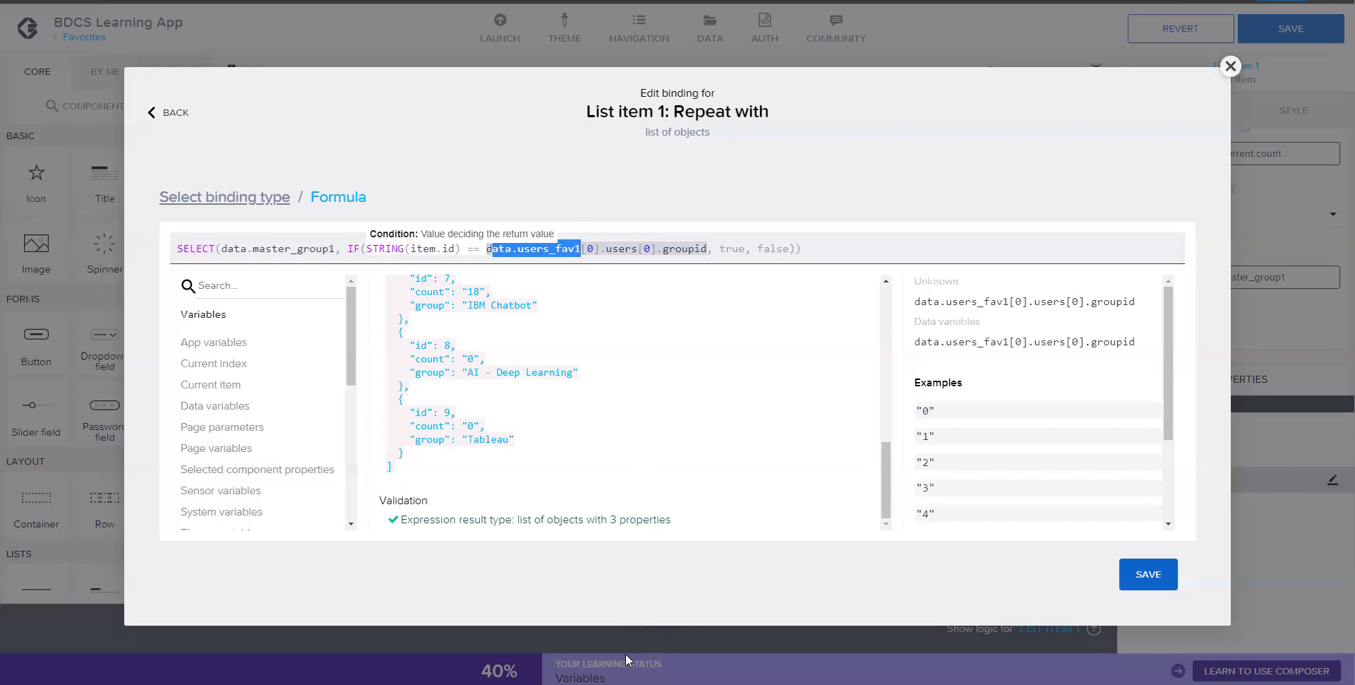
pyautogui.hotkey('alt', 'Tab')
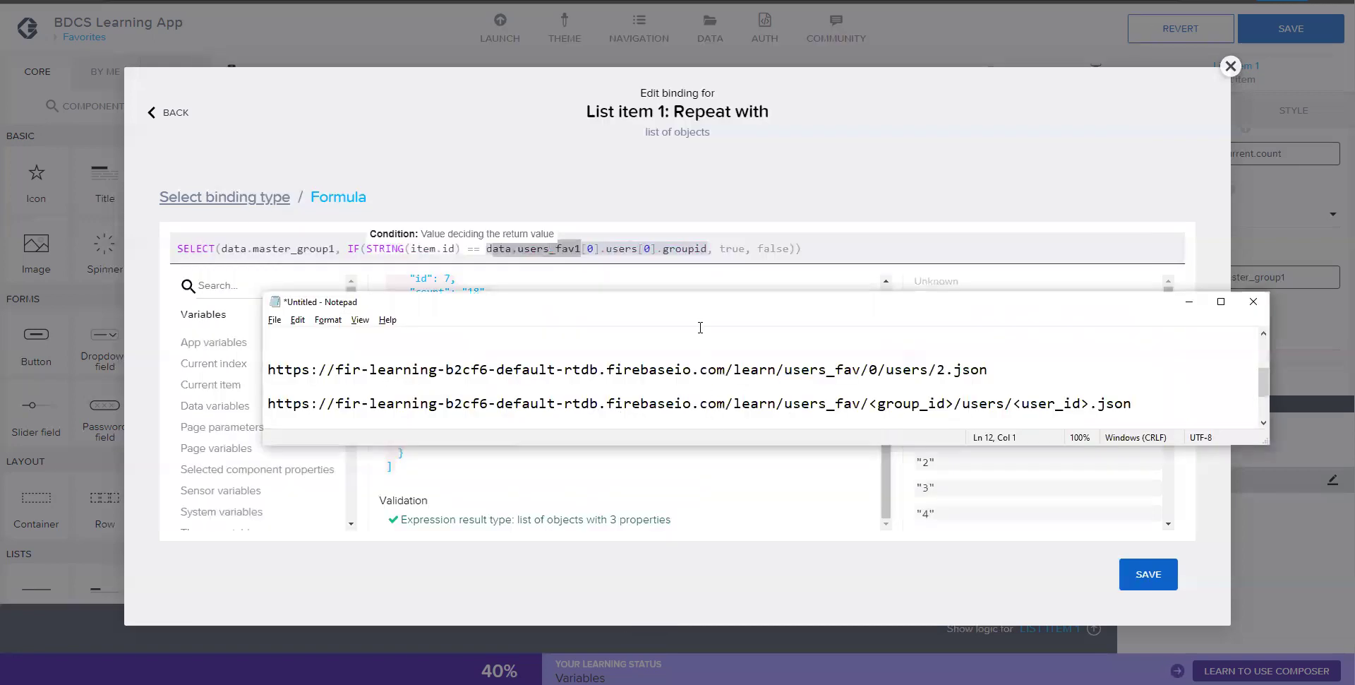
pyautogui.click(861, 368)
pyautogui.moveTo(872, 403); pyautogui.dragTo(952, 400)
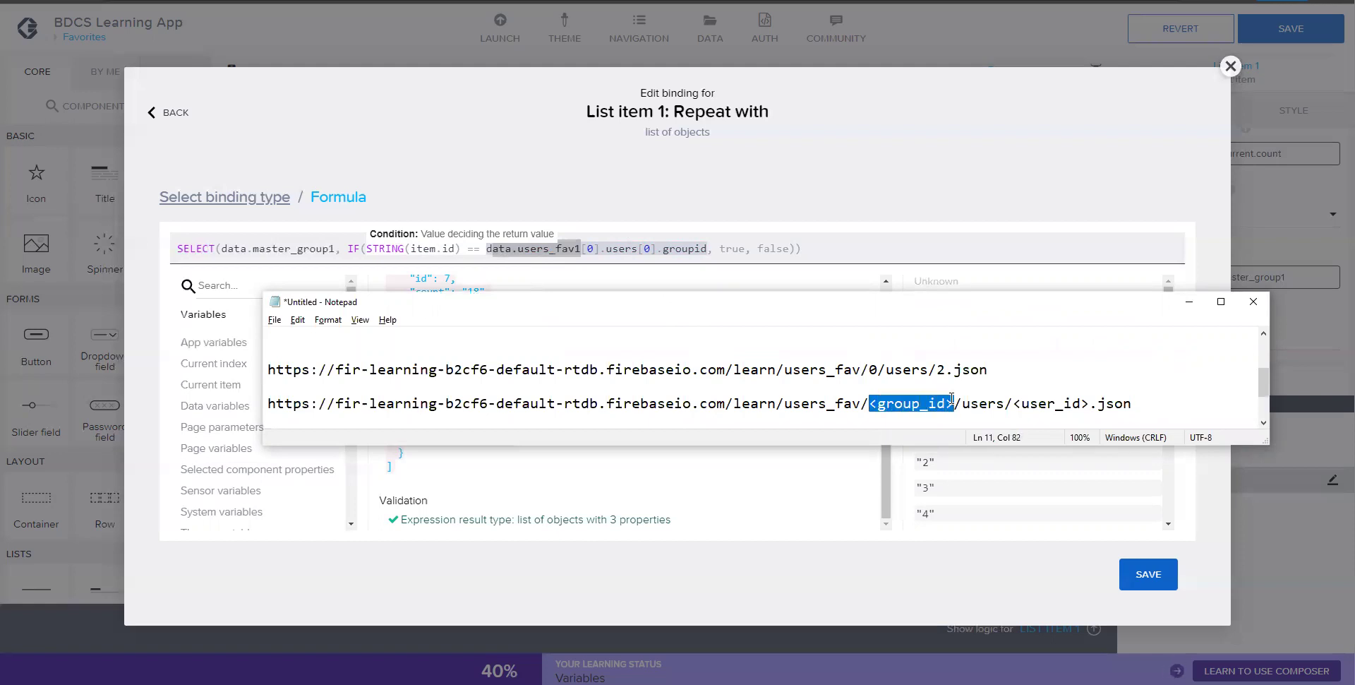
pyautogui.click(458, 249)
pyautogui.hotkey('shift', 'Left')
pyautogui.hotkey('shift', 'Left')
pyautogui.hotkey('shift', 'Left')
pyautogui.hotkey('shift', 'Left')
pyautogui.hotkey('shift', 'Left')
pyautogui.hotkey('shift', 'Left')
pyautogui.hotkey('shift', 'Left')
pyautogui.hotkey('ctrl', 'c')
pyautogui.press('Right')
pyautogui.press('Right')
pyautogui.press('Right')
pyautogui.press('Right')
pyautogui.press('Right')
pyautogui.press('Right')
pyautogui.press('Right')
pyautogui.press('Right')
pyautogui.press('Right')
pyautogui.press('Right')
pyautogui.press('Right')
pyautogui.press('Right')
pyautogui.press('Right')
pyautogui.press('Right')
pyautogui.press('Right')
pyautogui.press('Right')
pyautogui.press('Right')
pyautogui.press('Right')
pyautogui.press('Right')
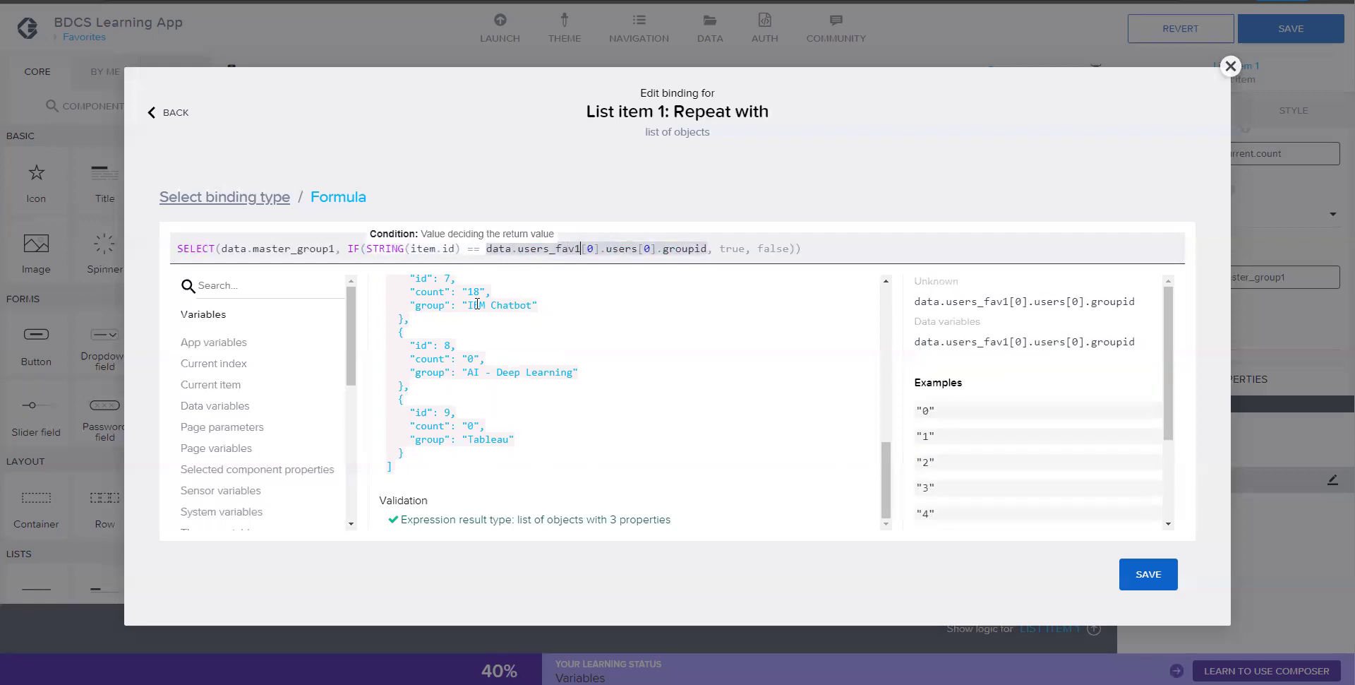
# - Change the formula's indexes to users_fav1[item.id].users[appVars.userid]
pyautogui.press('BackSpace')
pyautogui.hotkey('ctrl', 'v')
pyautogui.press('Right')
pyautogui.press('Right')
pyautogui.press('Right')
pyautogui.press('Right')
pyautogui.press('Right')
pyautogui.press('Right')
pyautogui.press('Right')
pyautogui.press('Right')
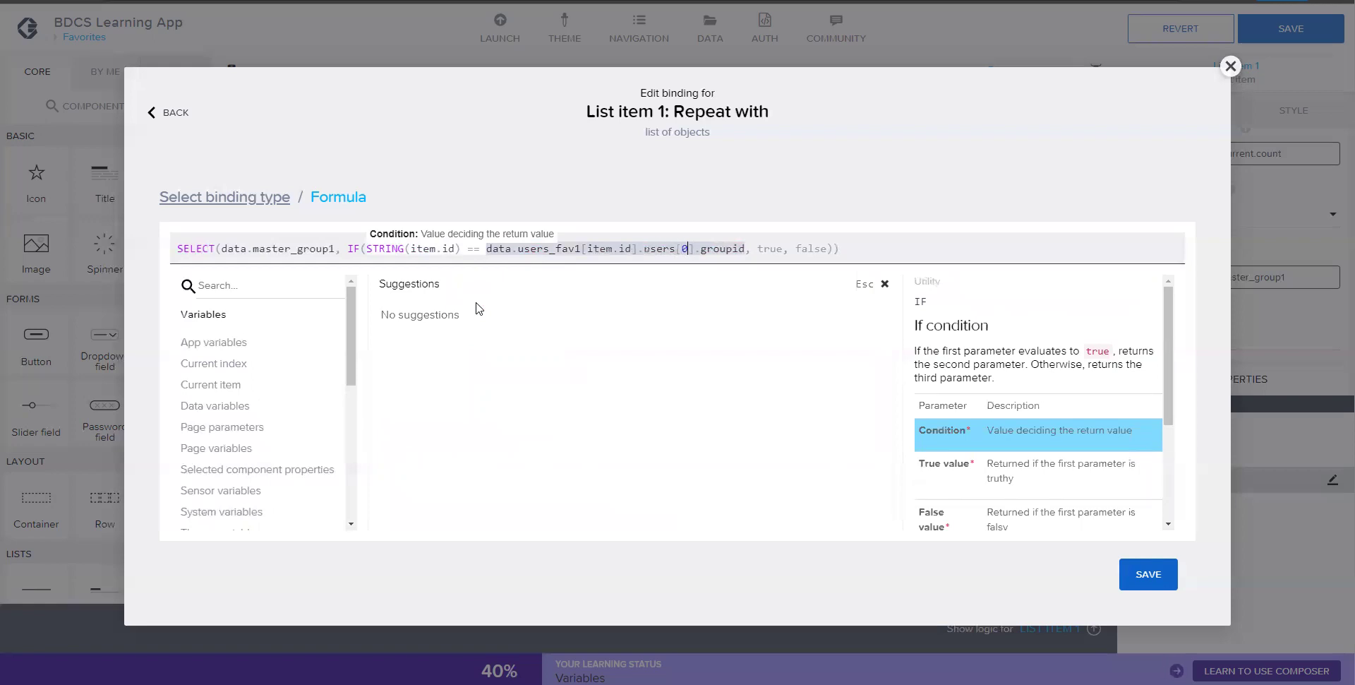
pyautogui.press('BackSpace')
pyautogui.click(221, 342)
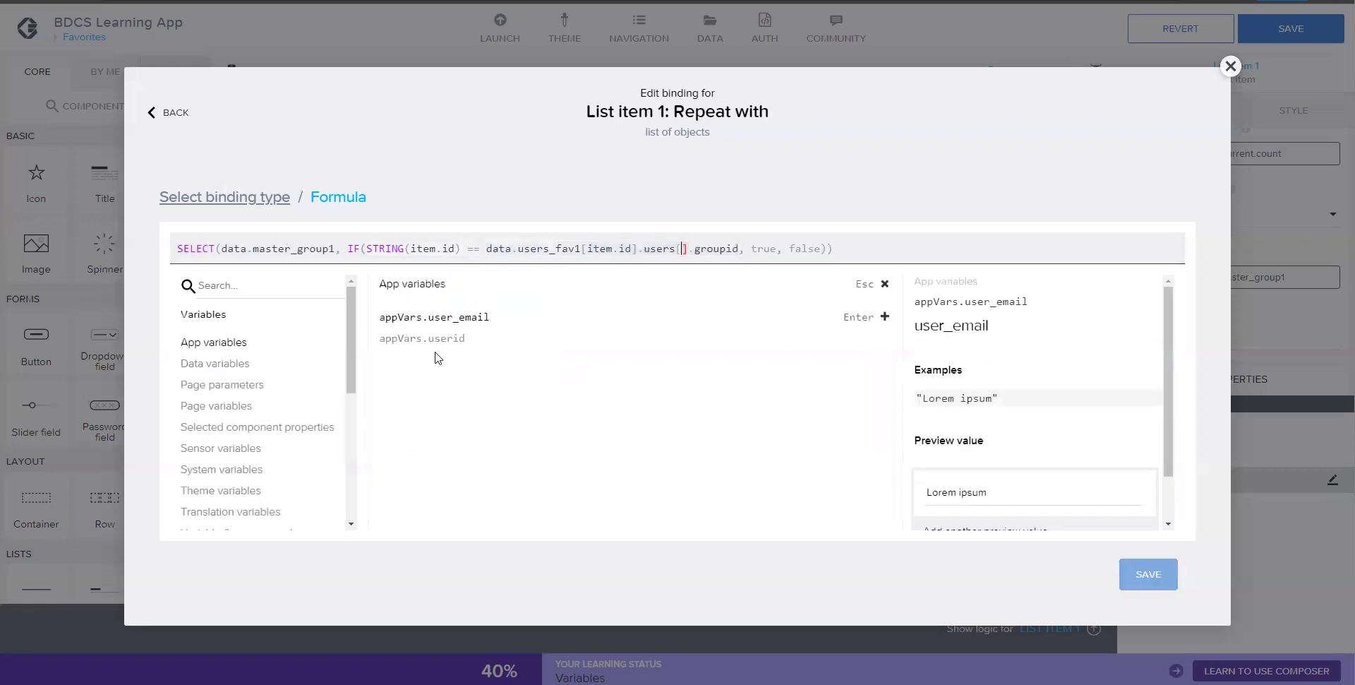
pyautogui.click(445, 339)
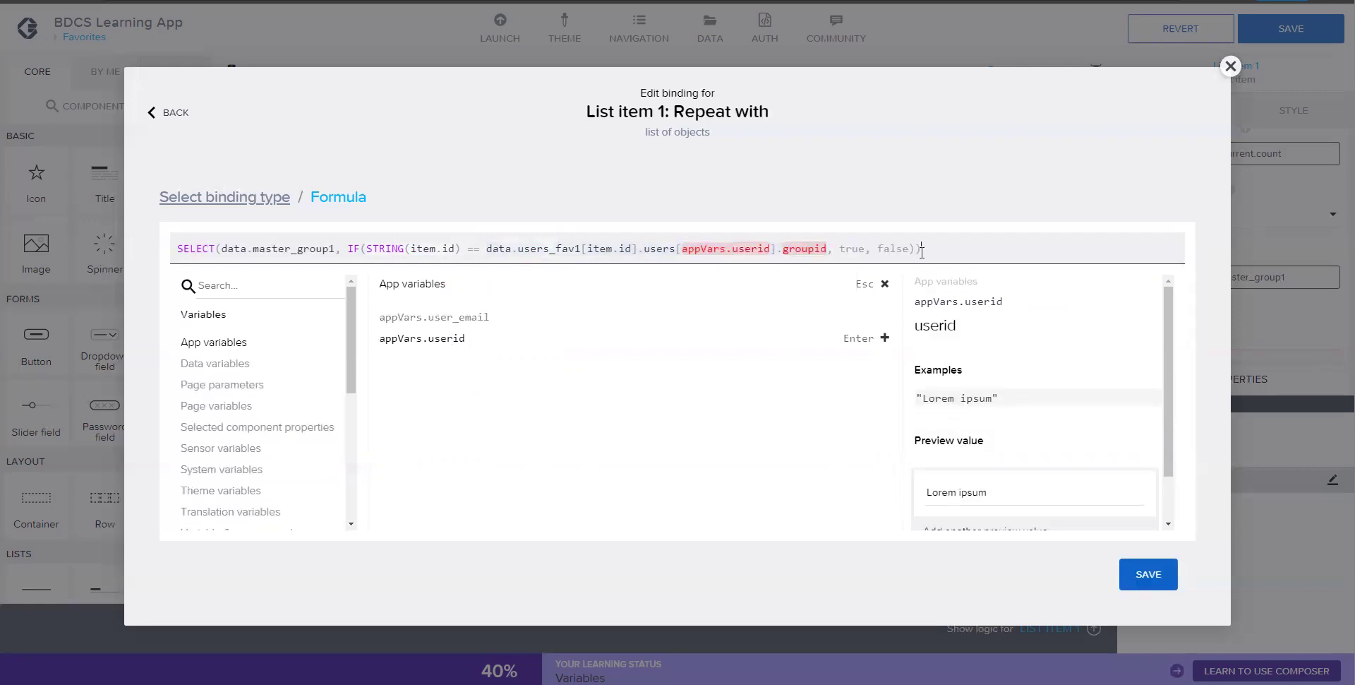
pyautogui.click(776, 249)
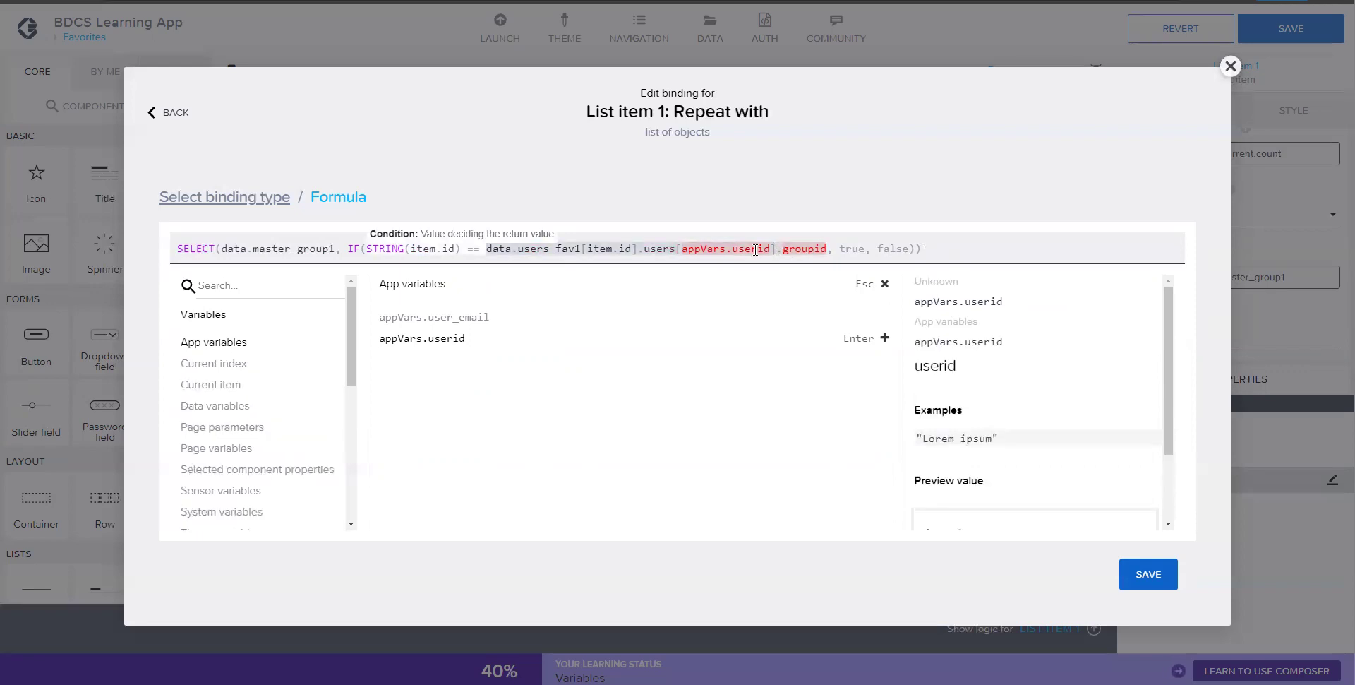
pyautogui.click(926, 249)
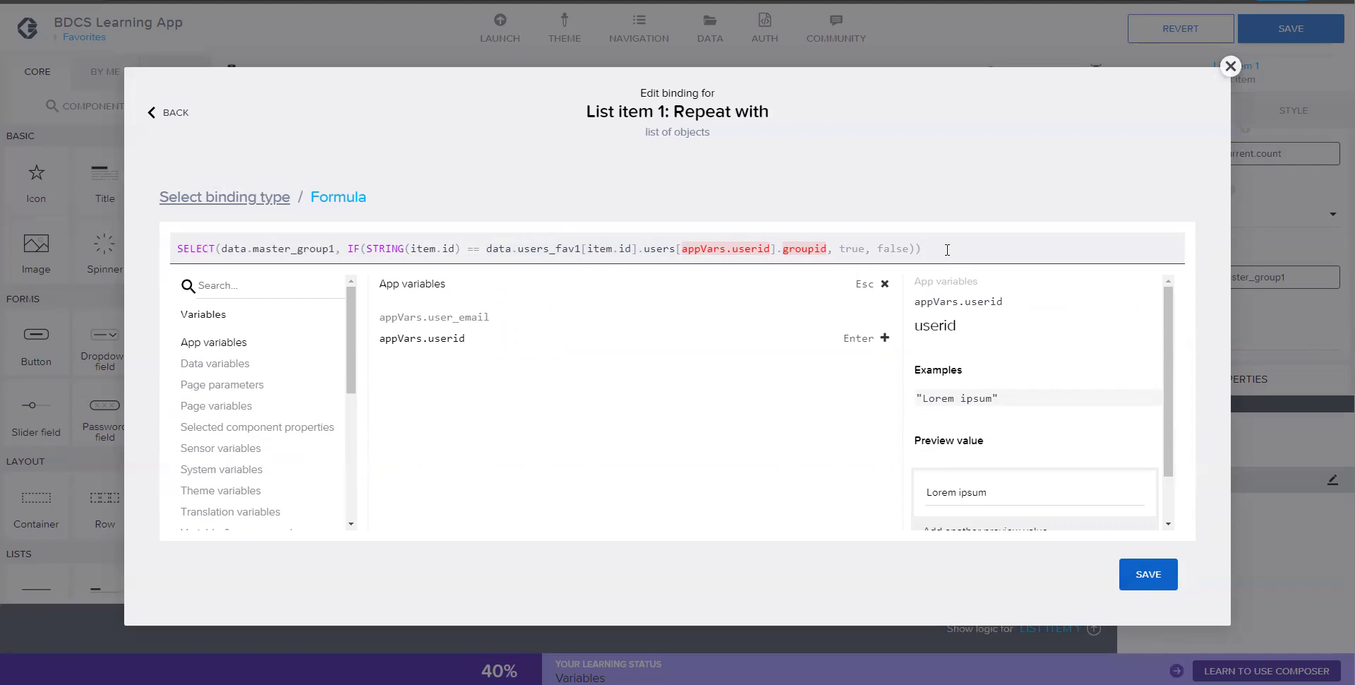
# - Save the Repeat with formula and the app
pyautogui.click(1131, 585)
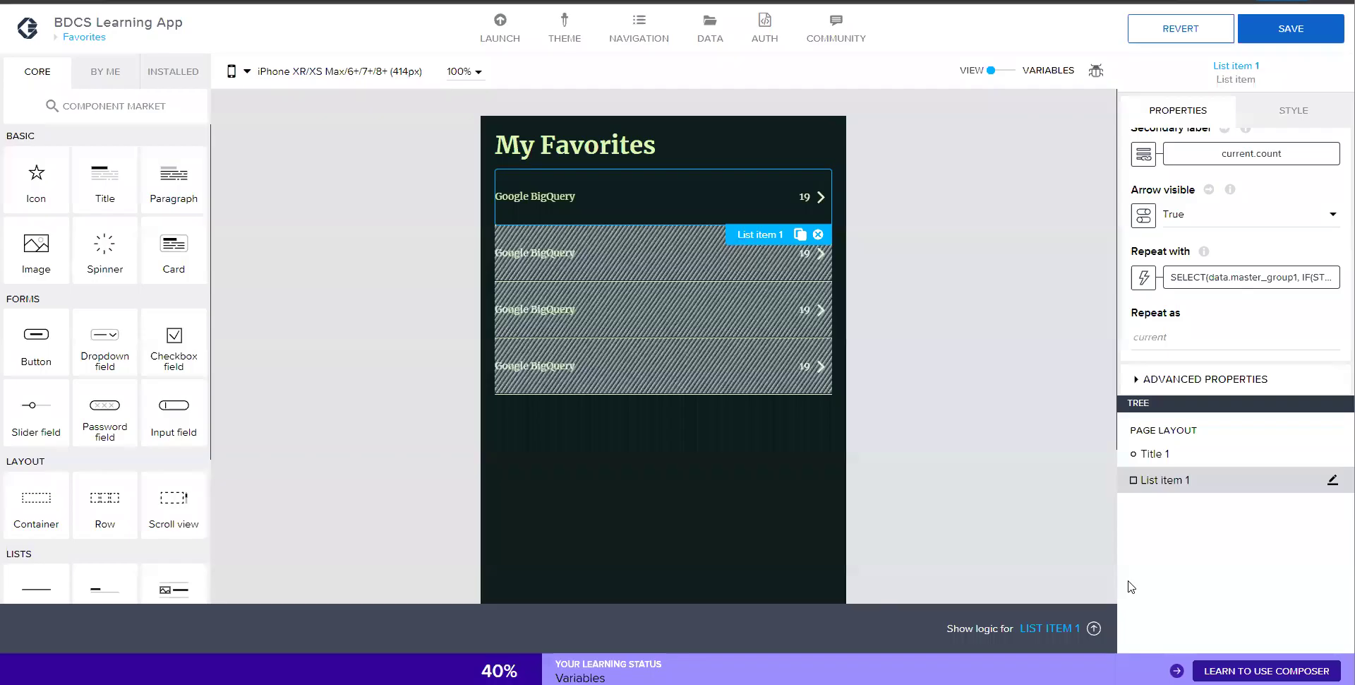
pyautogui.click(1308, 28)
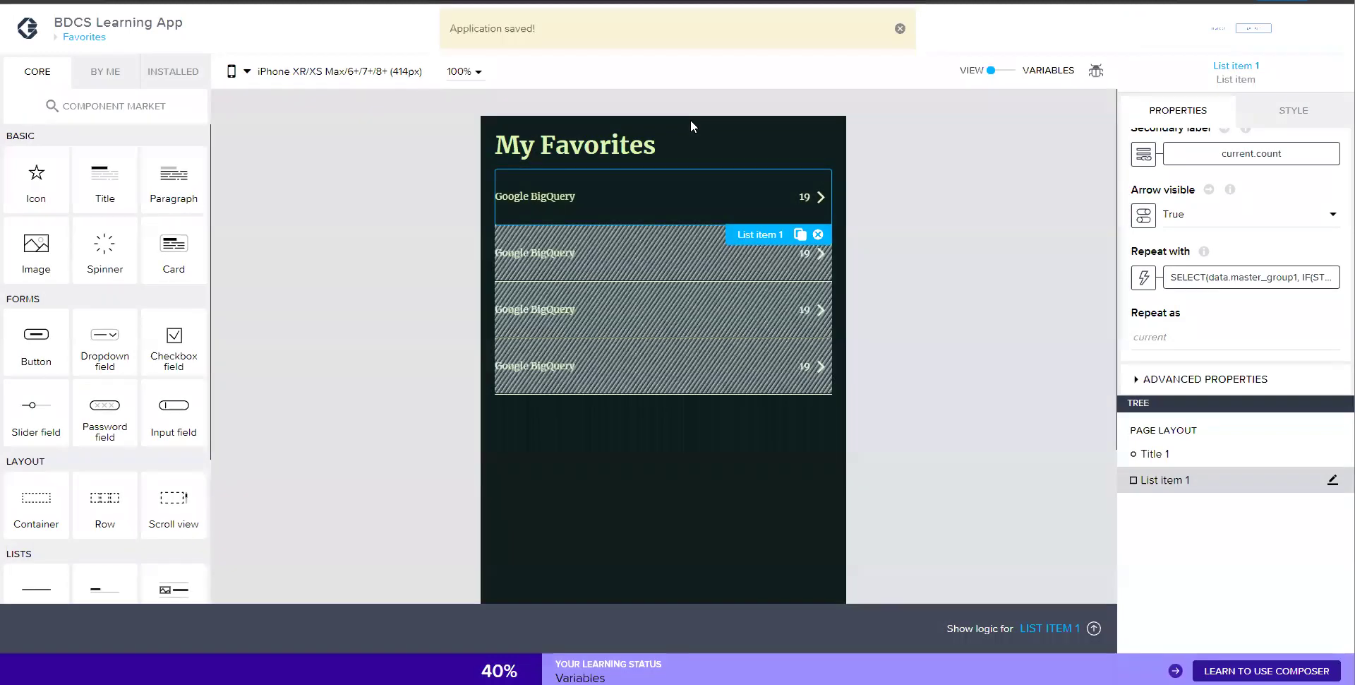
pyautogui.click(900, 28)
# - Add a third navigation tab with a star icon
pyautogui.click(639, 30)
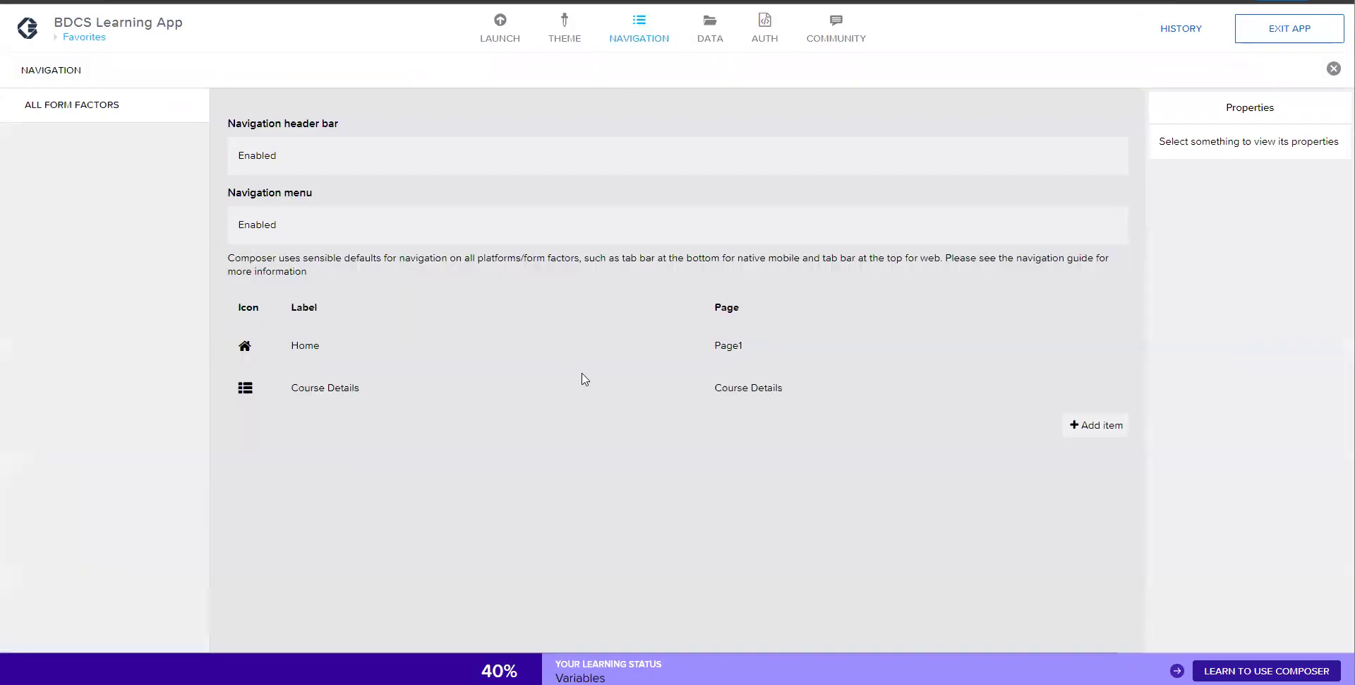
pyautogui.click(1083, 428)
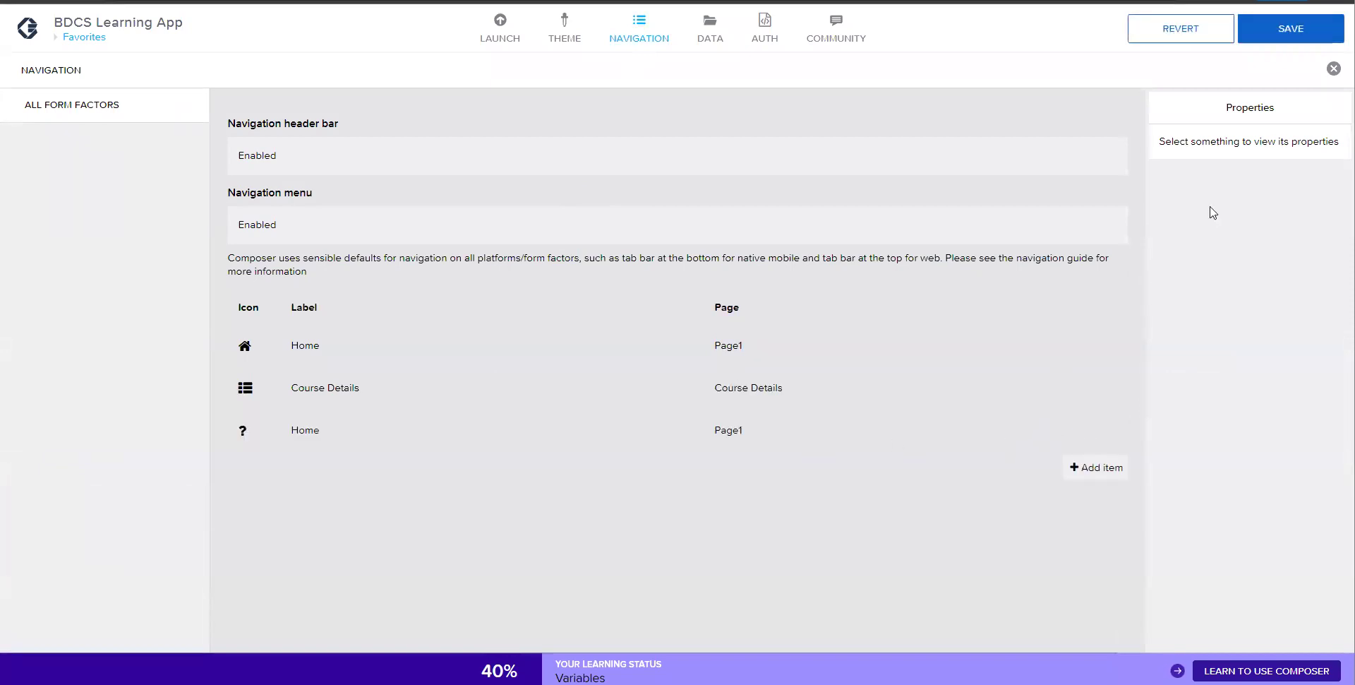
pyautogui.click(463, 432)
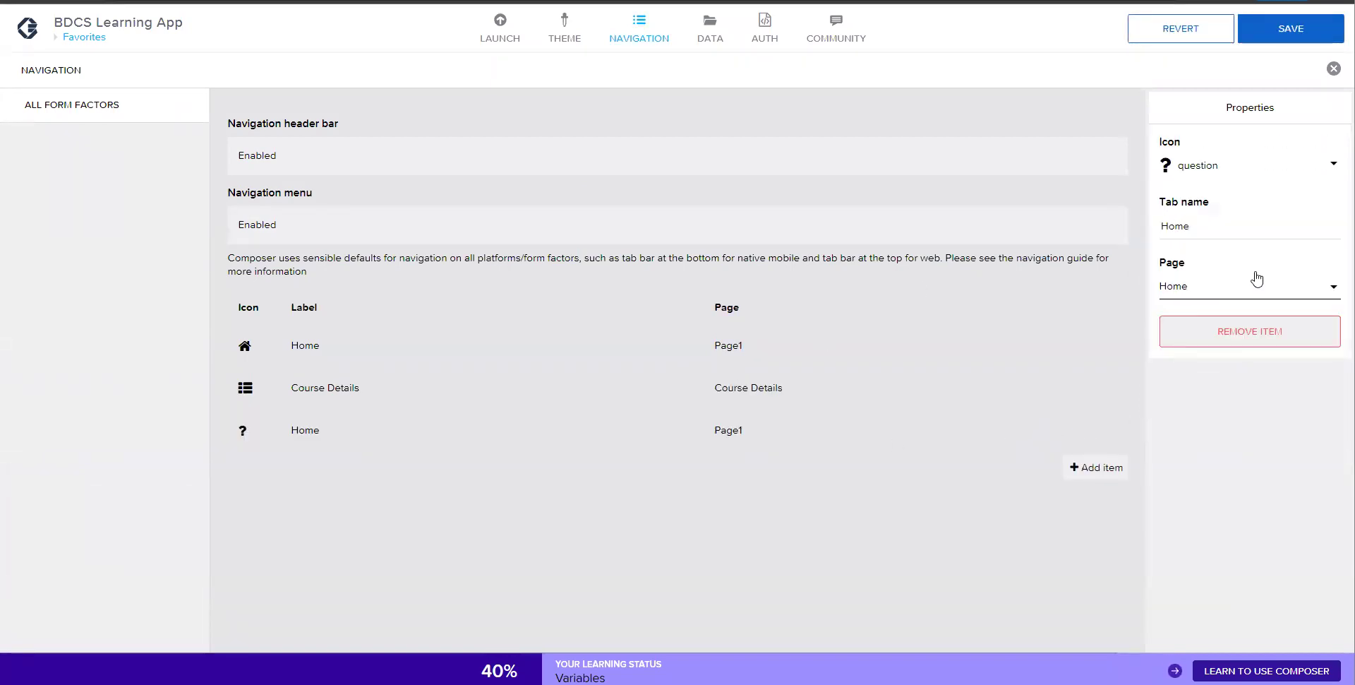
pyautogui.click(1168, 170)
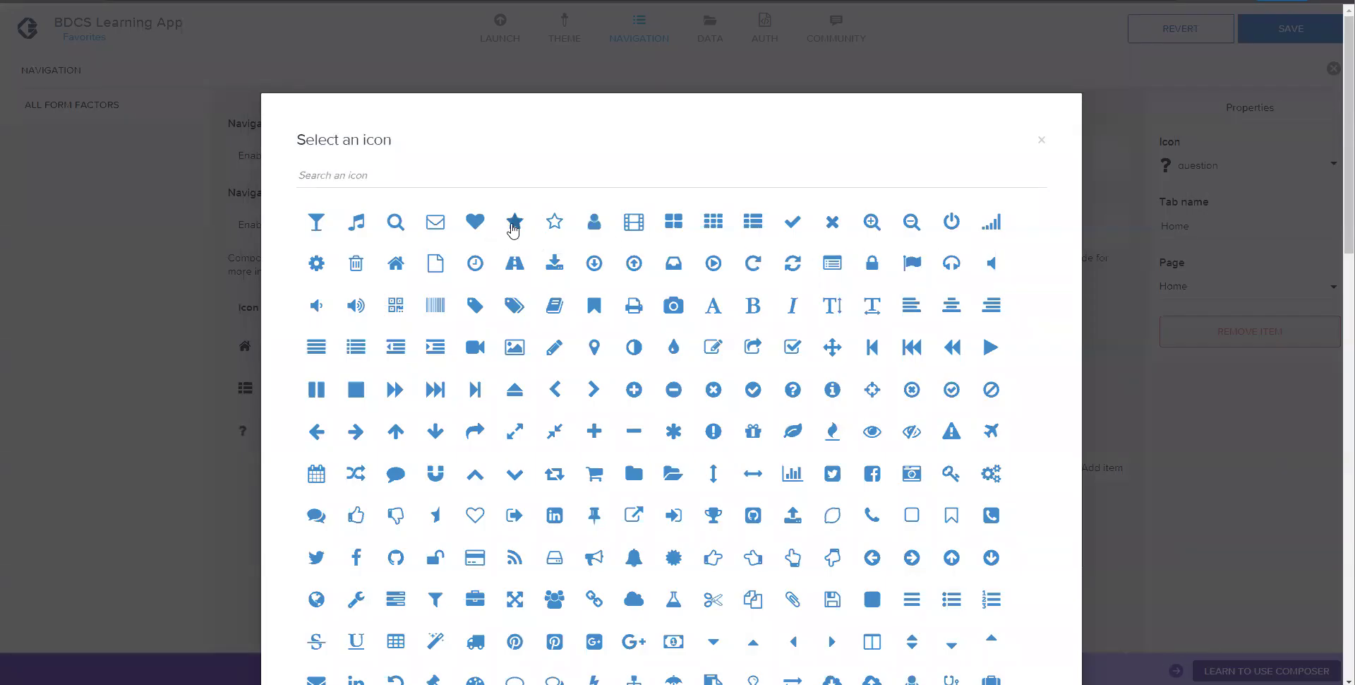
pyautogui.click(513, 224)
# - Name the new tab Favorites, point it at the Favorites page, and save
pyautogui.click(1216, 226)
pyautogui.doubleClick(1216, 226)
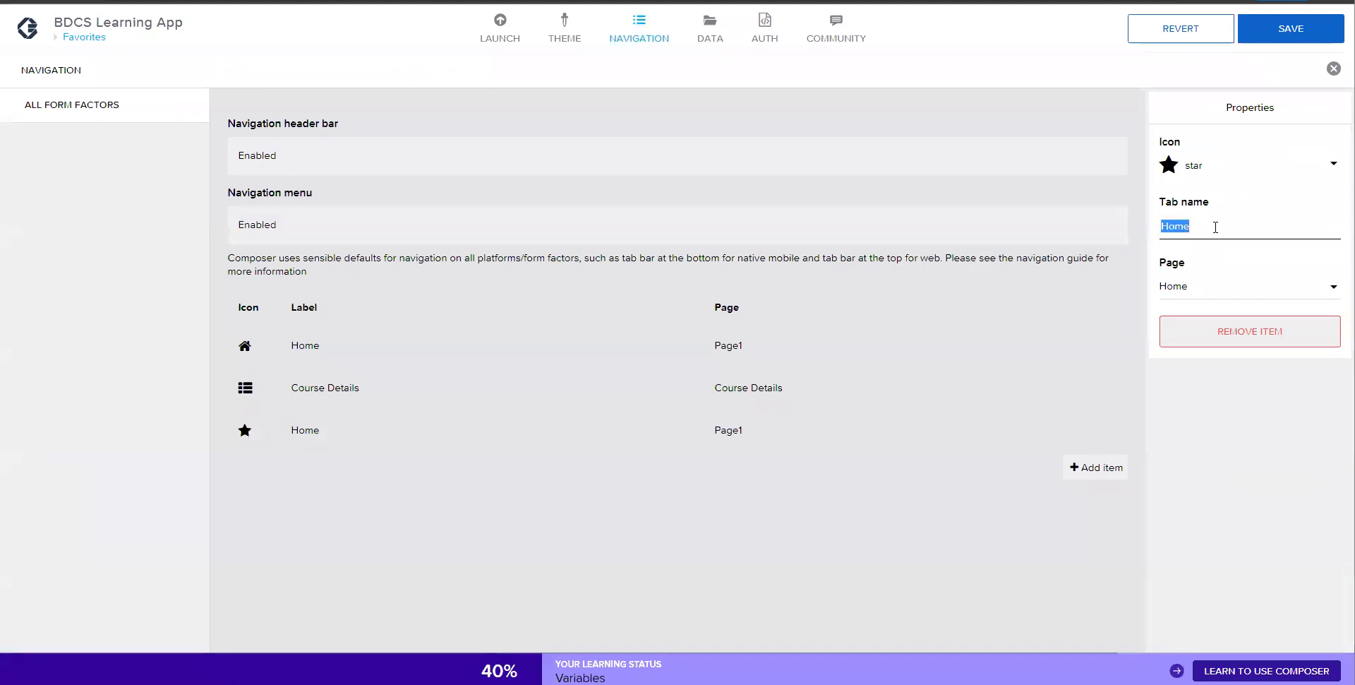
pyautogui.write('Favo')
pyautogui.press('BackSpace')
pyautogui.press('BackSpace')
pyautogui.press('BackSpace')
pyautogui.press('BackSpace')
pyautogui.click(1225, 287)
pyautogui.click(1220, 319)
pyautogui.click(1218, 226)
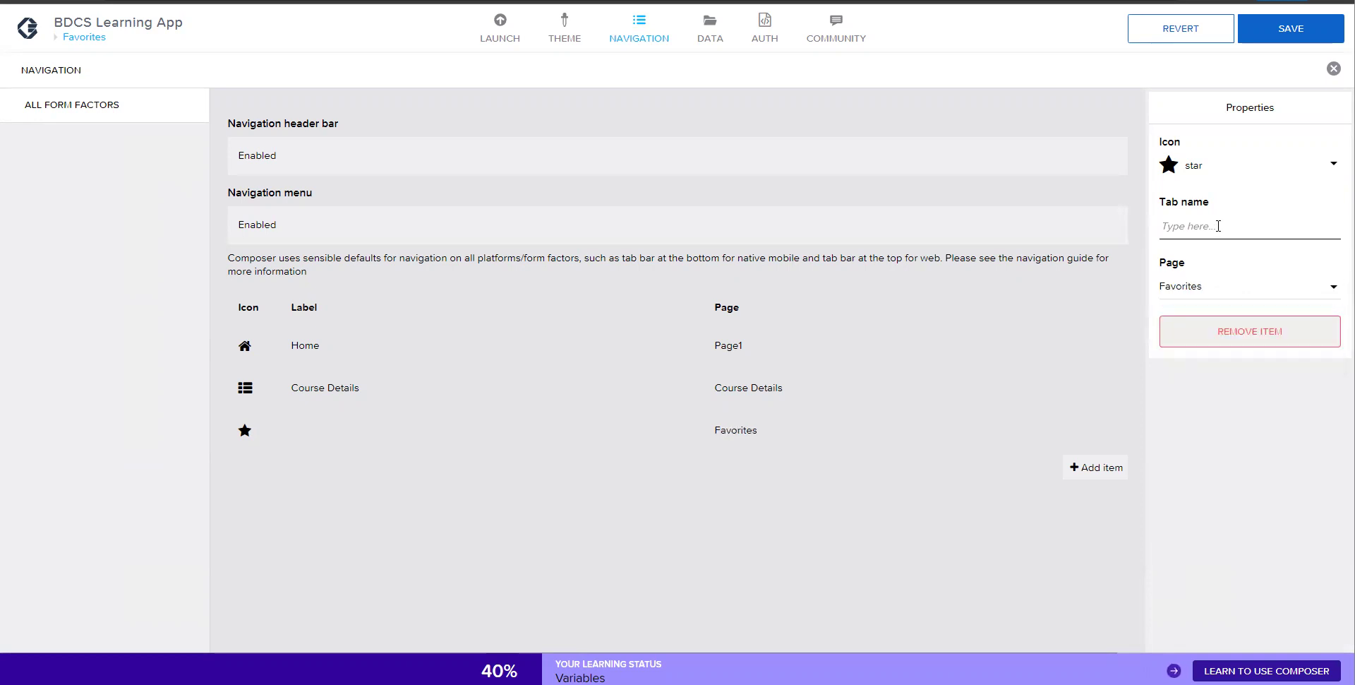
pyautogui.write('Favorites')
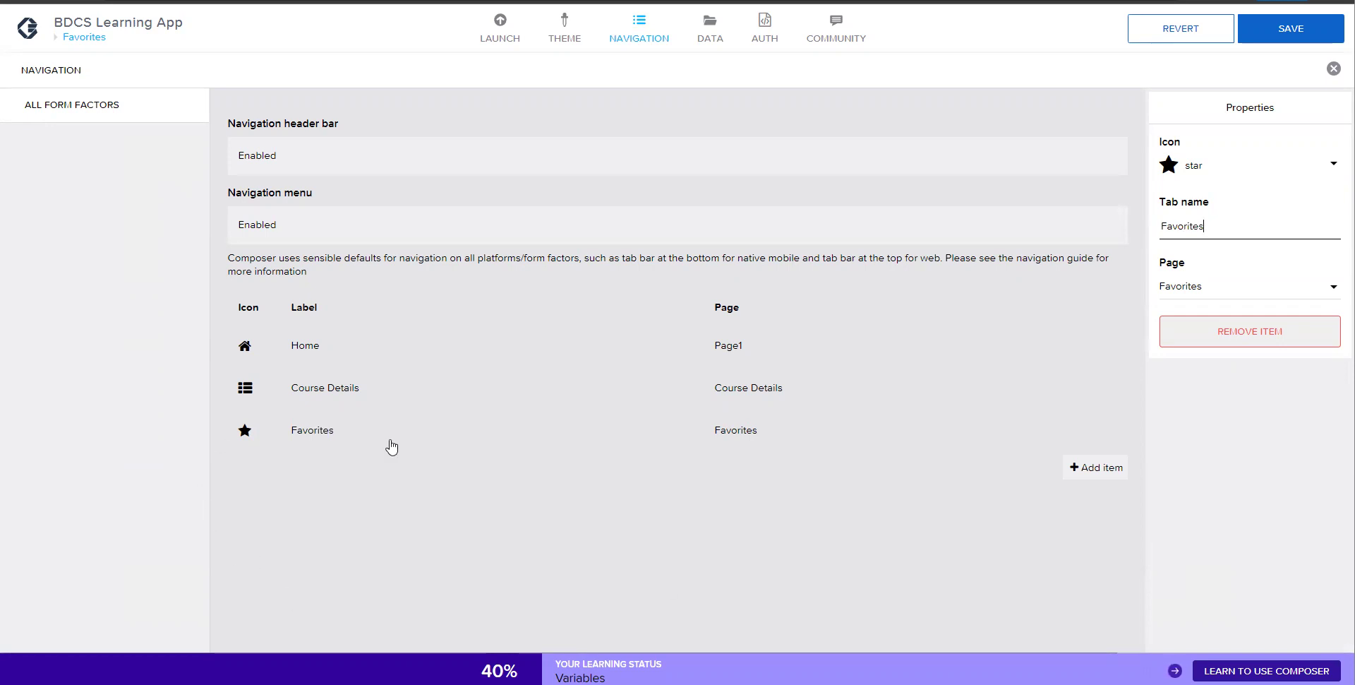
pyautogui.click(1301, 26)
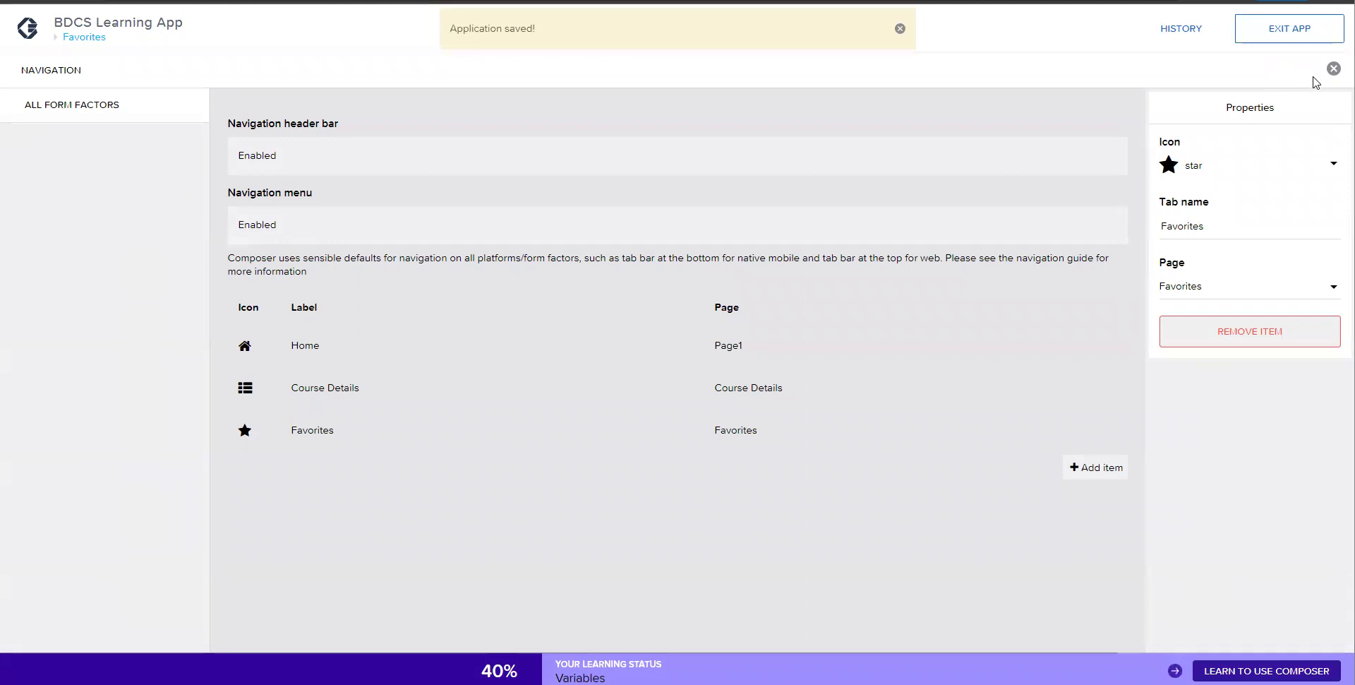
pyautogui.click(1335, 69)
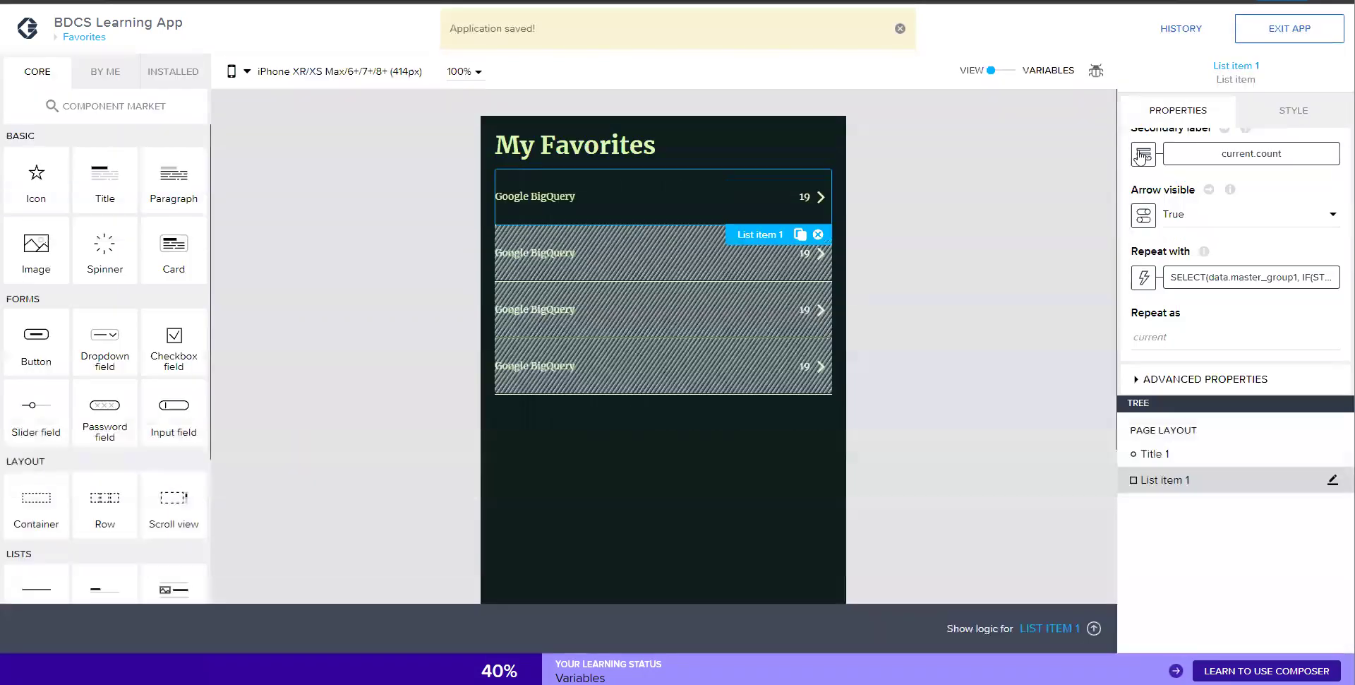
# - Open BDCS Learning App in the web preview and log in as the first test user
pyautogui.click(900, 28)
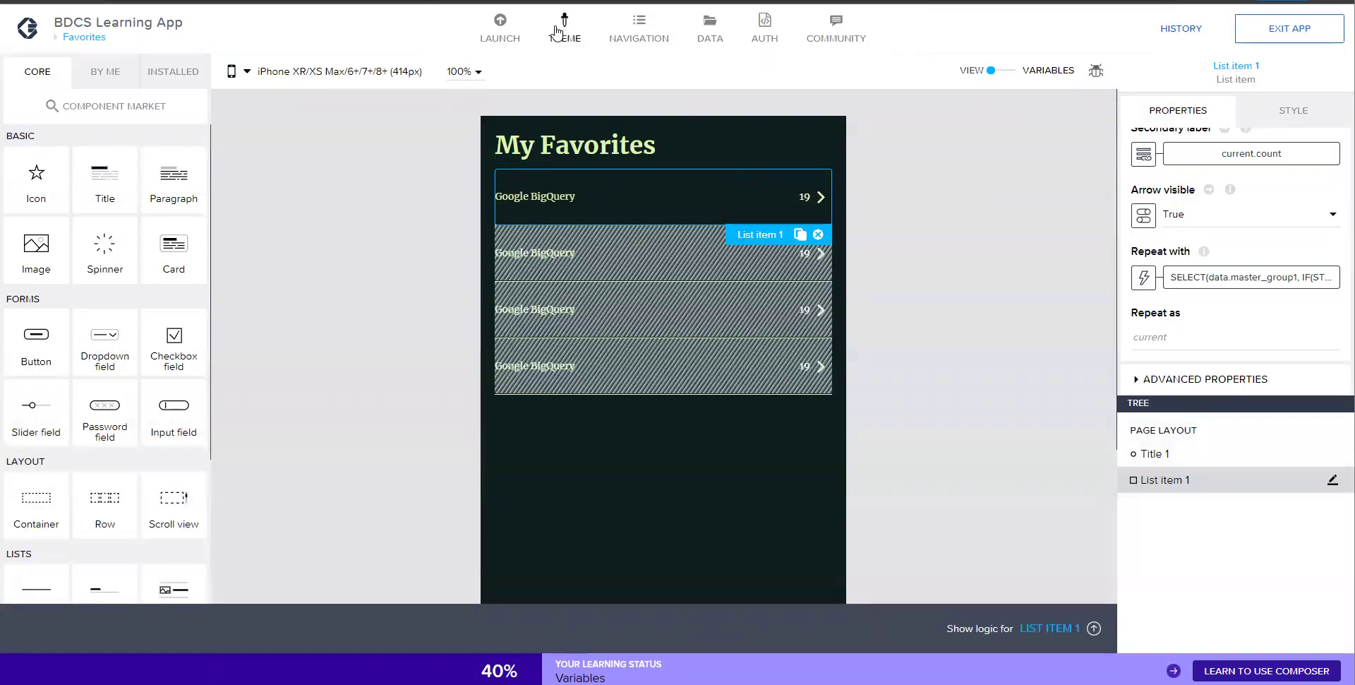
pyautogui.click(505, 23)
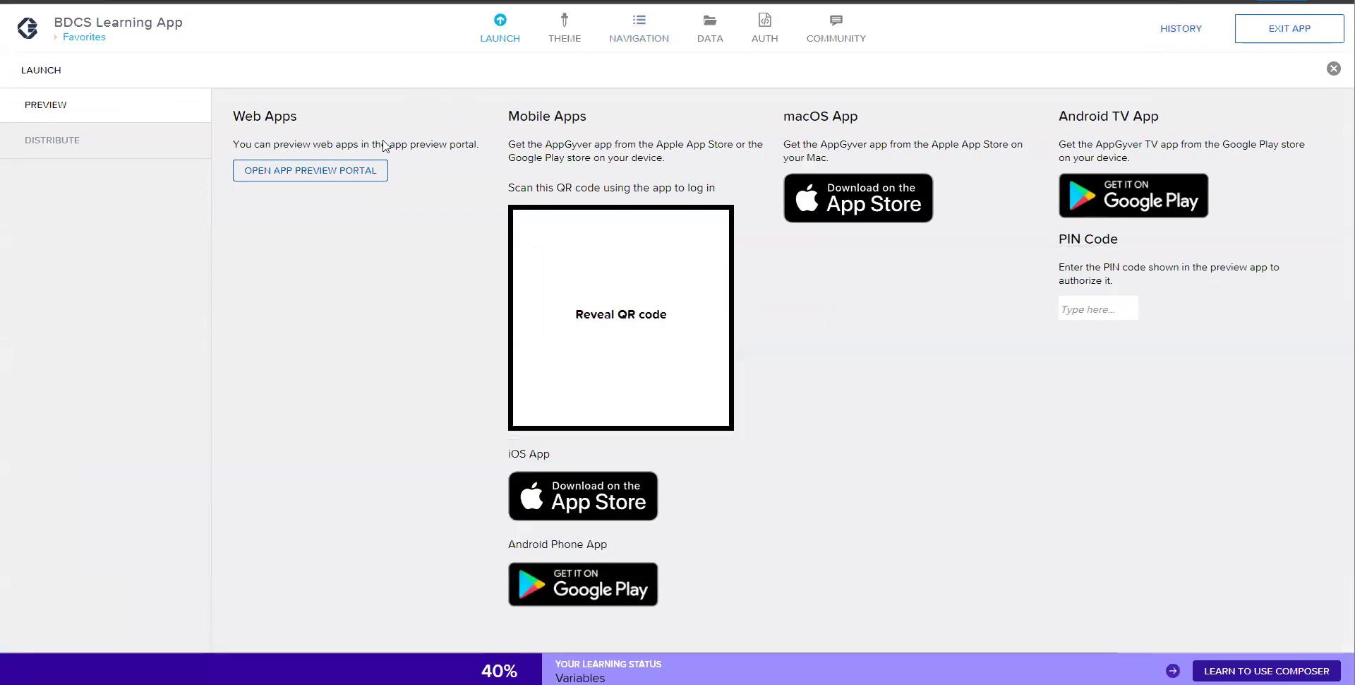
pyautogui.click(365, 174)
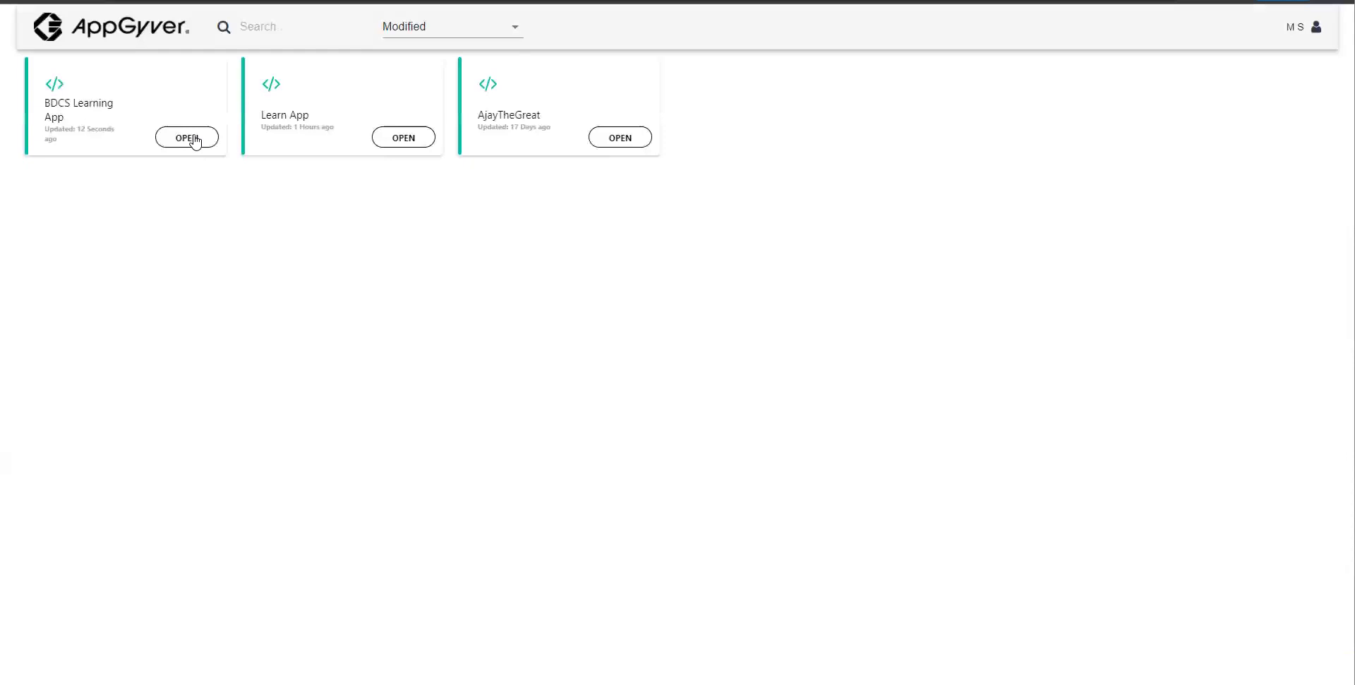
pyautogui.click(194, 137)
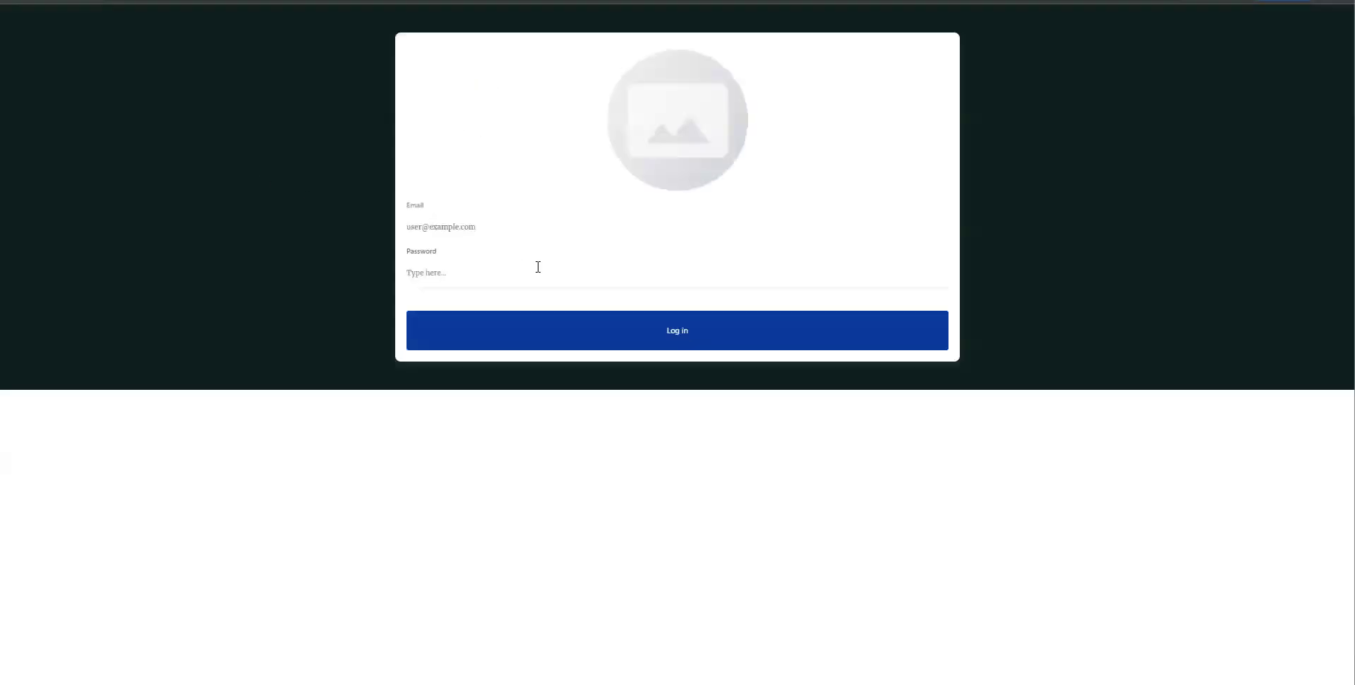
pyautogui.write('user1@app.comp')
pyautogui.click(616, 339)
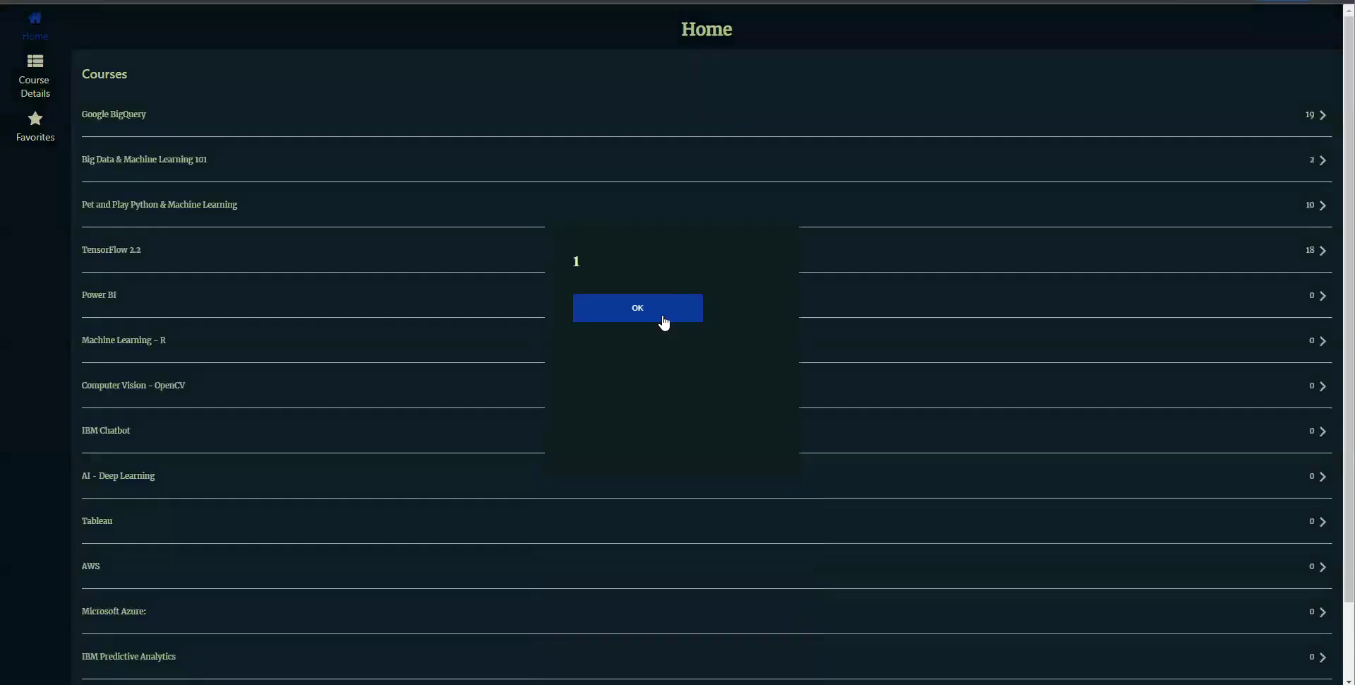
pyautogui.click(660, 316)
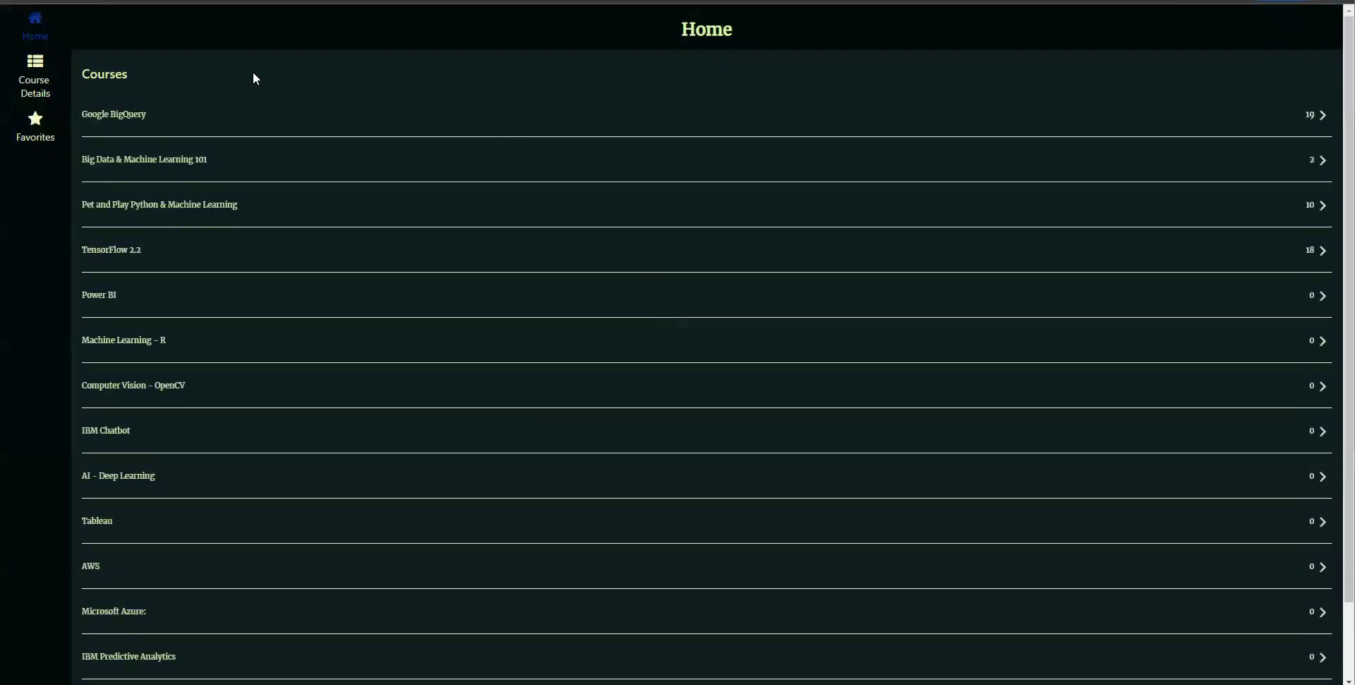
# - Check the Favorites page's course list, then return to the Composer launch page
pyautogui.click(39, 134)
pyautogui.scroll(-1, 215, 203)
pyautogui.scroll(1, 218, 204)
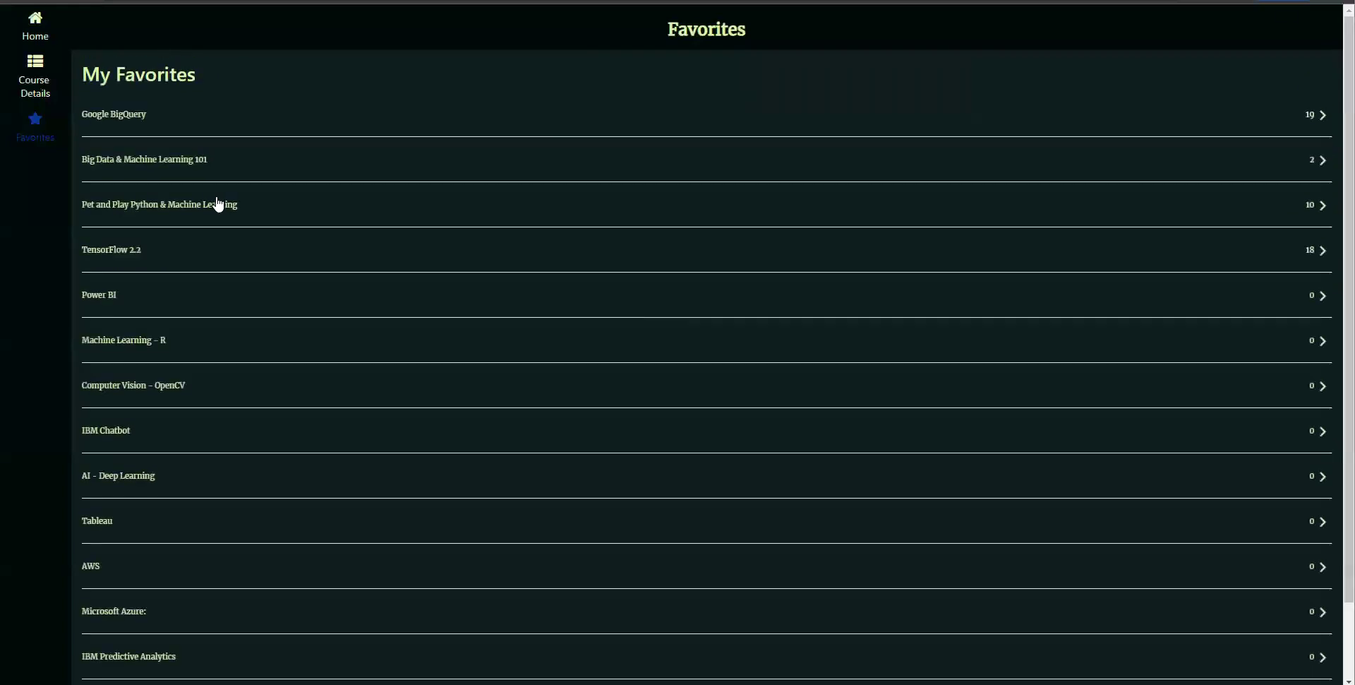
pyautogui.scroll(-2, 218, 204)
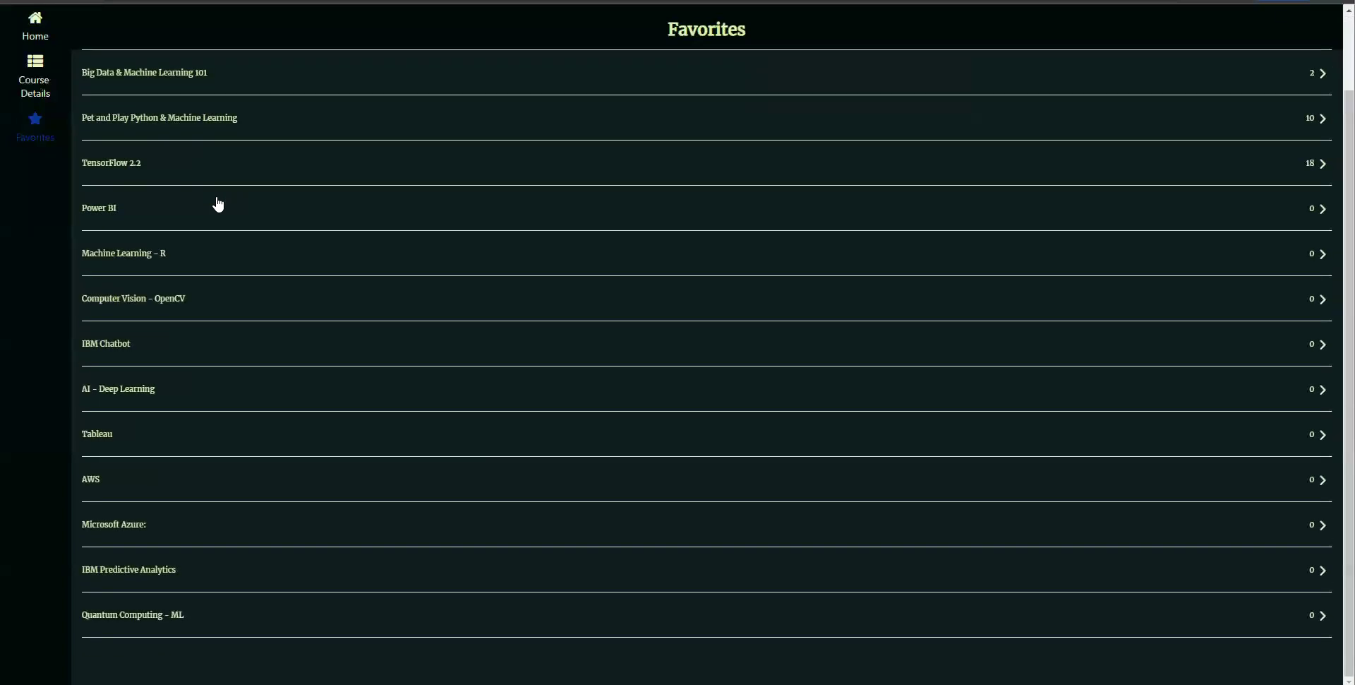
pyautogui.scroll(2, 218, 204)
pyautogui.scroll(-2, 218, 204)
pyautogui.scroll(2, 218, 204)
pyautogui.scroll(-2, 218, 204)
pyautogui.scroll(2, 218, 204)
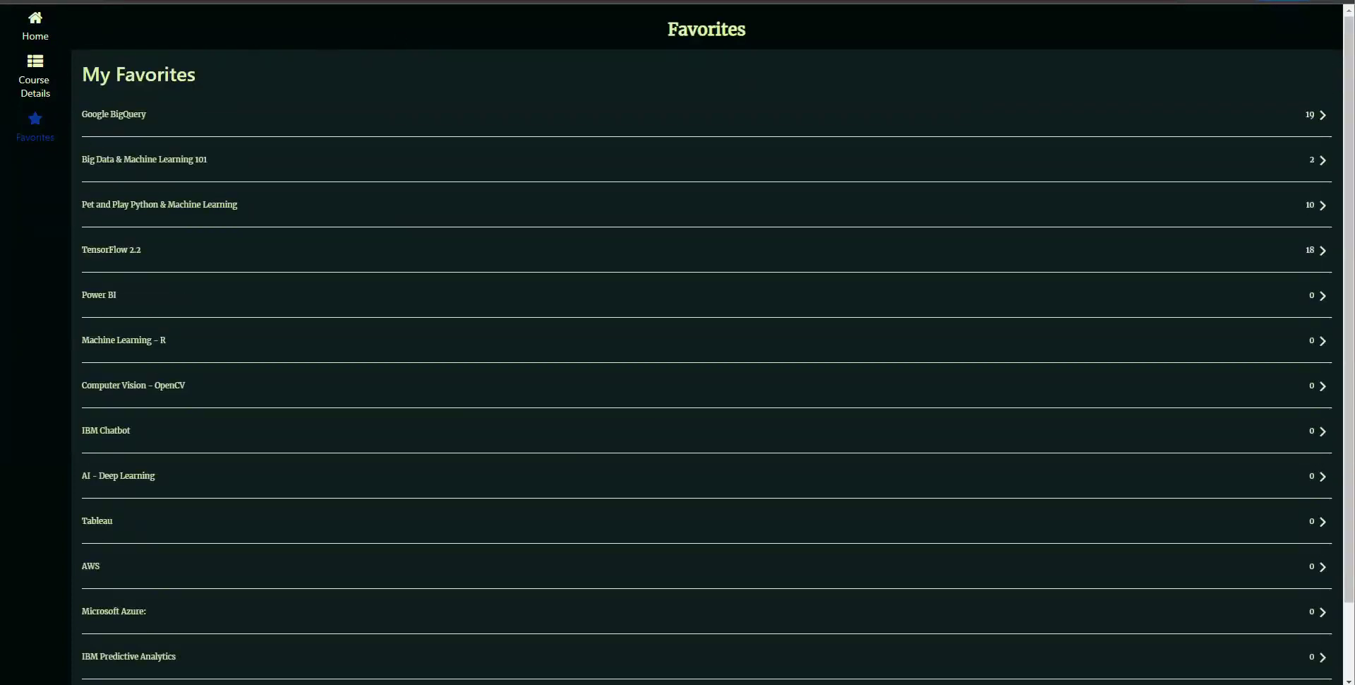
pyautogui.click(283, 2)
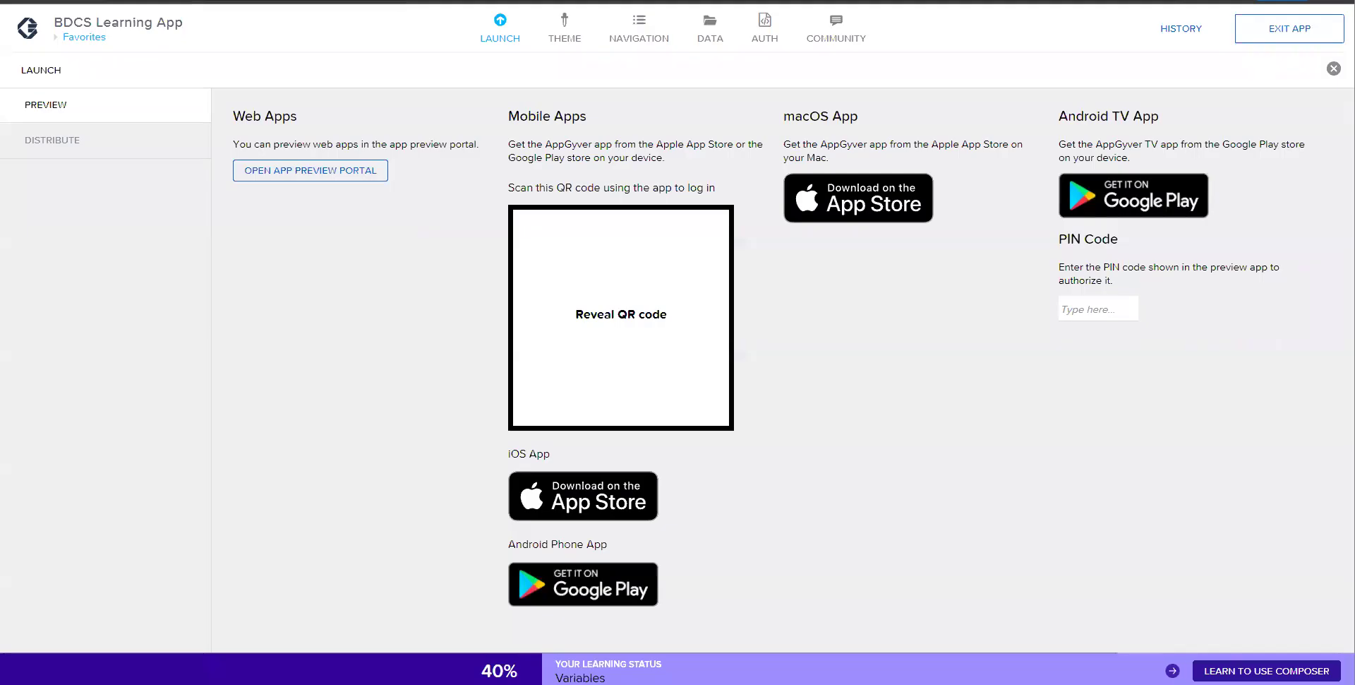
# - Open BDCS Learning App again from the App Preview Portal
pyautogui.click(190, 2)
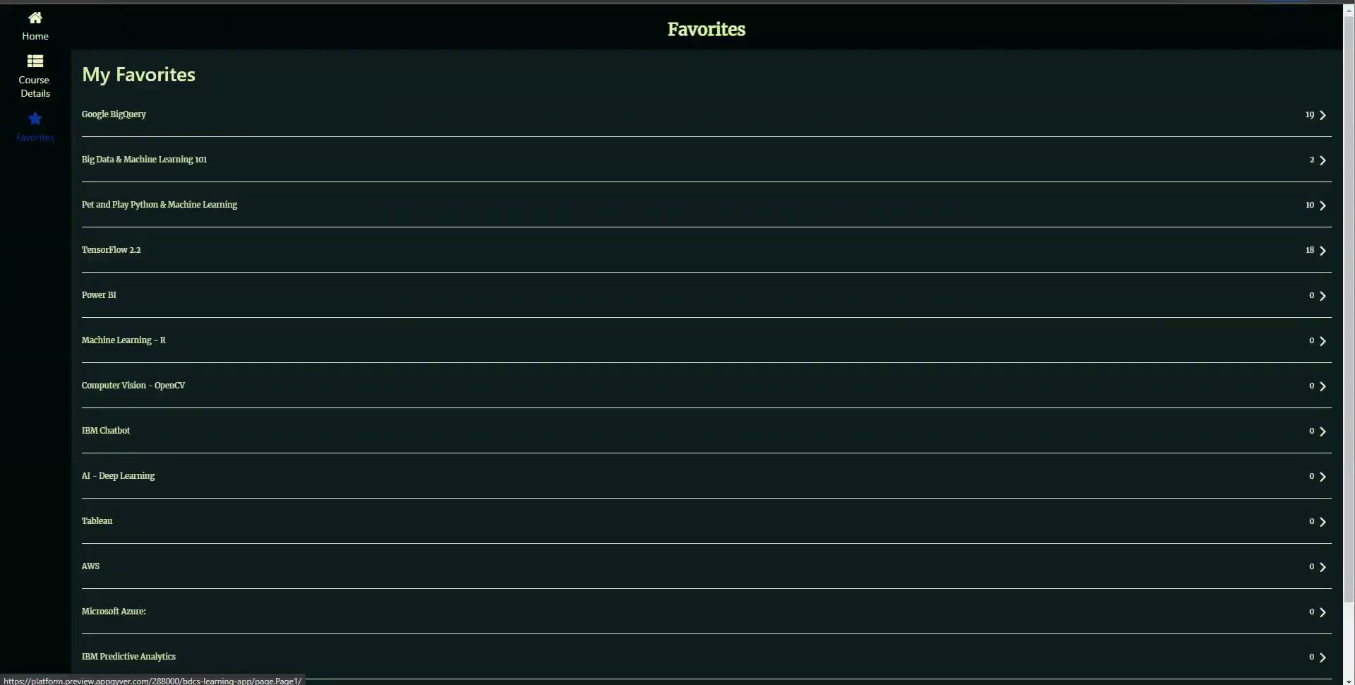
pyautogui.click(283, 1)
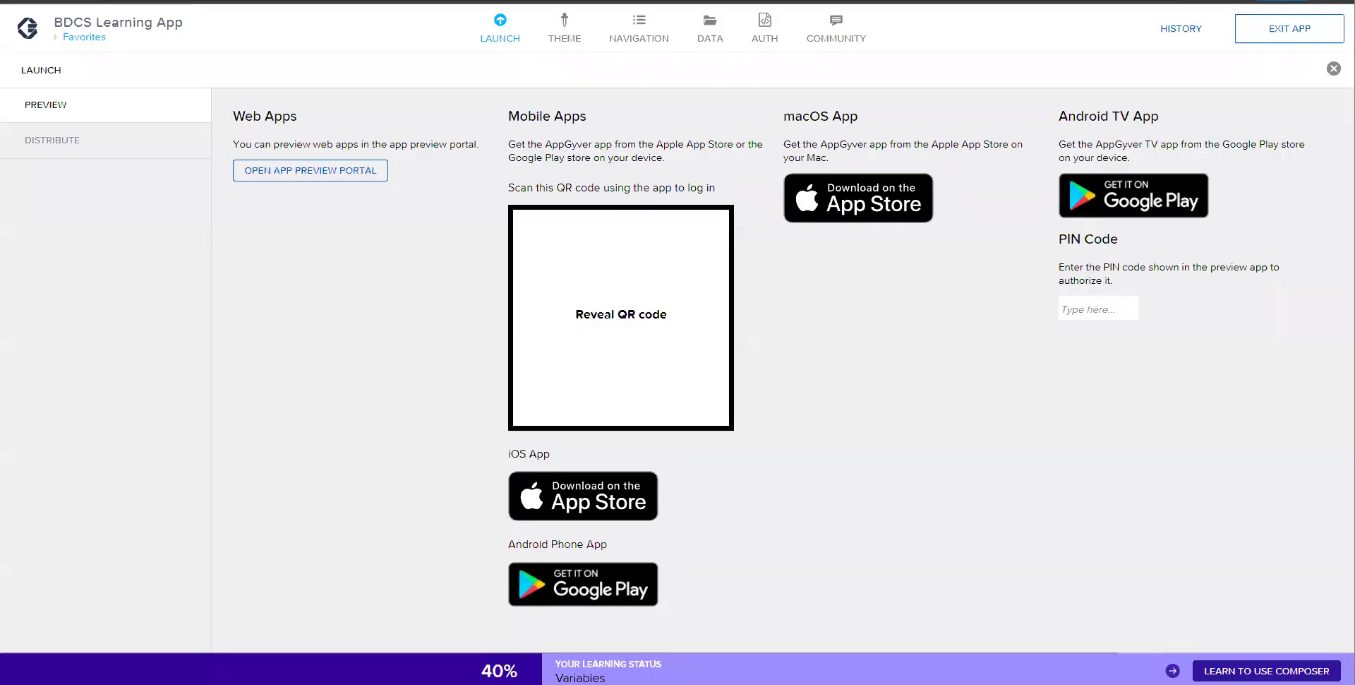
pyautogui.click(336, 172)
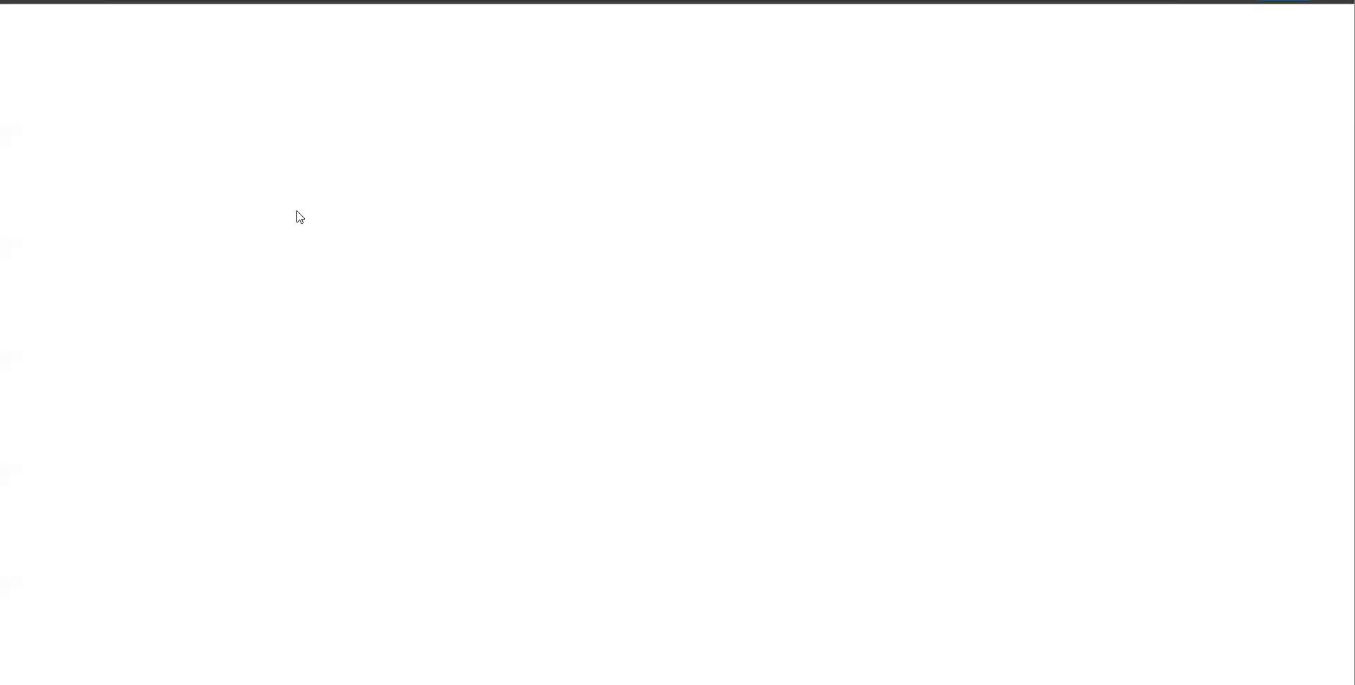
pyautogui.click(185, 138)
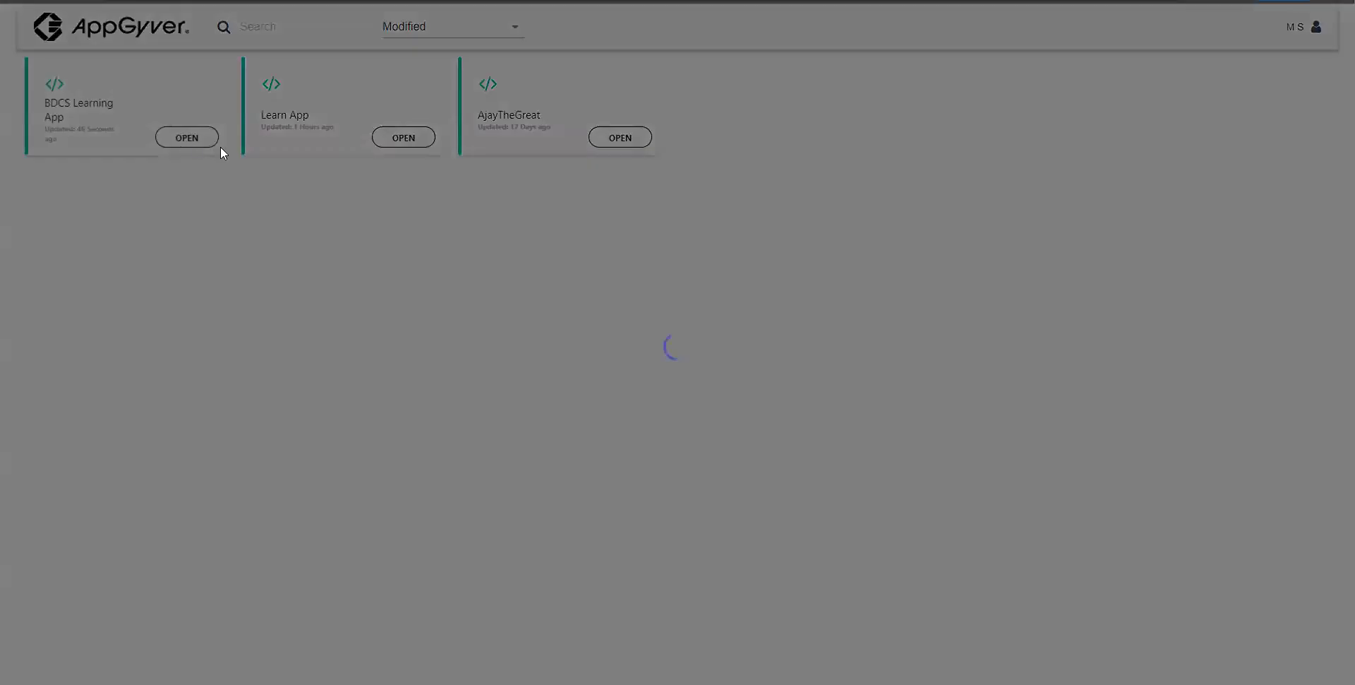
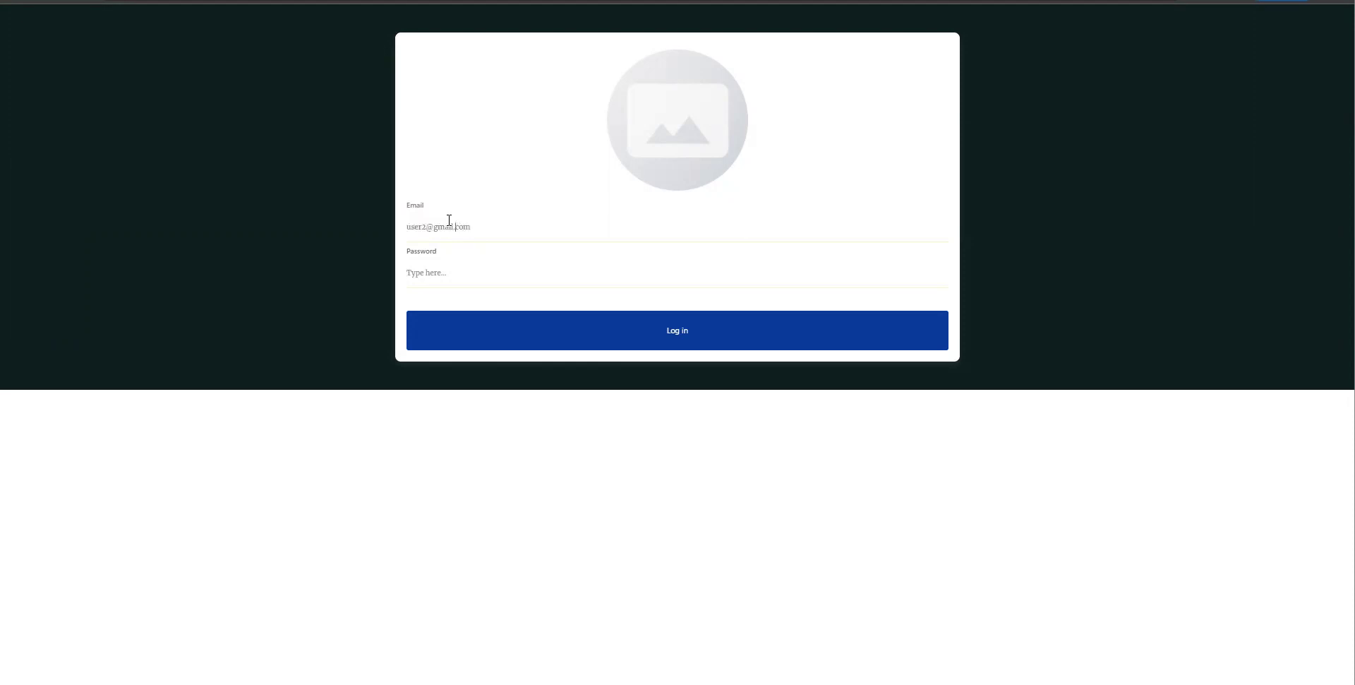
# - Log in as the second user and check Favorites shows Google BigQuery and Big Data & Machine Learning 101
pyautogui.write('pp')
pyautogui.press('Tab')
pyautogui.write('12')
pyautogui.click(666, 339)
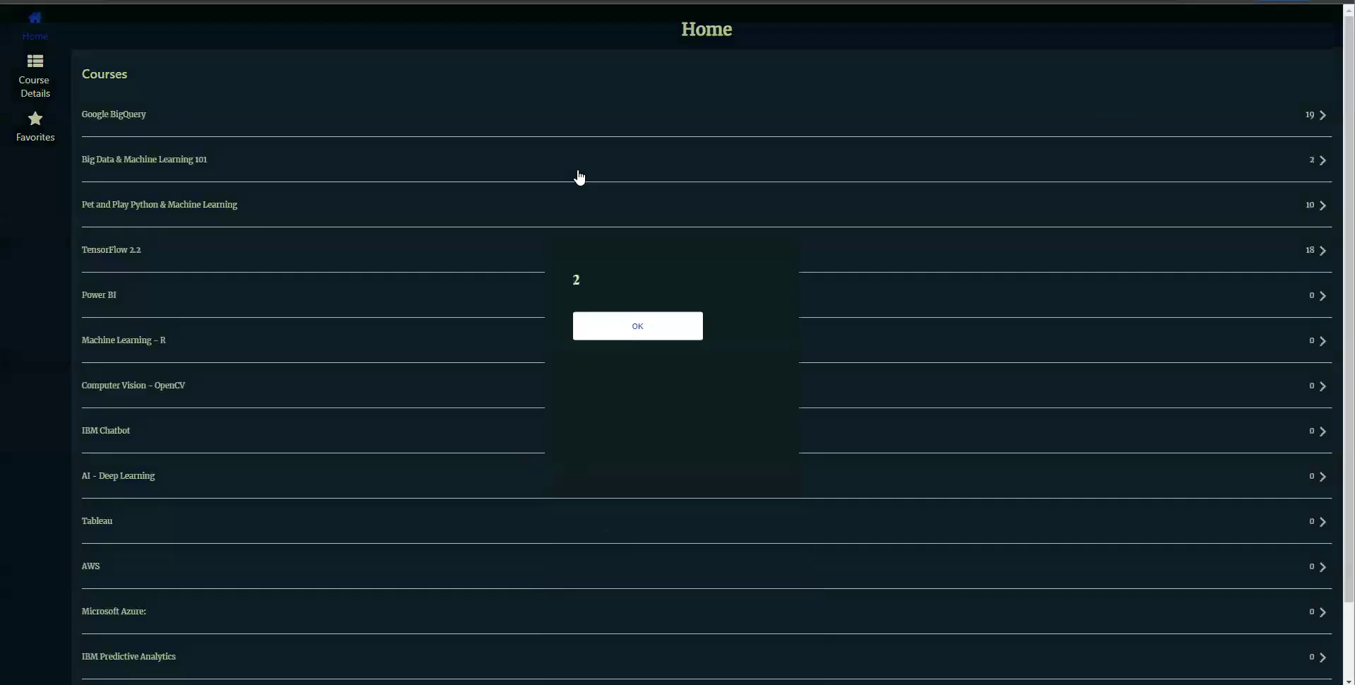
pyautogui.click(621, 306)
pyautogui.click(35, 121)
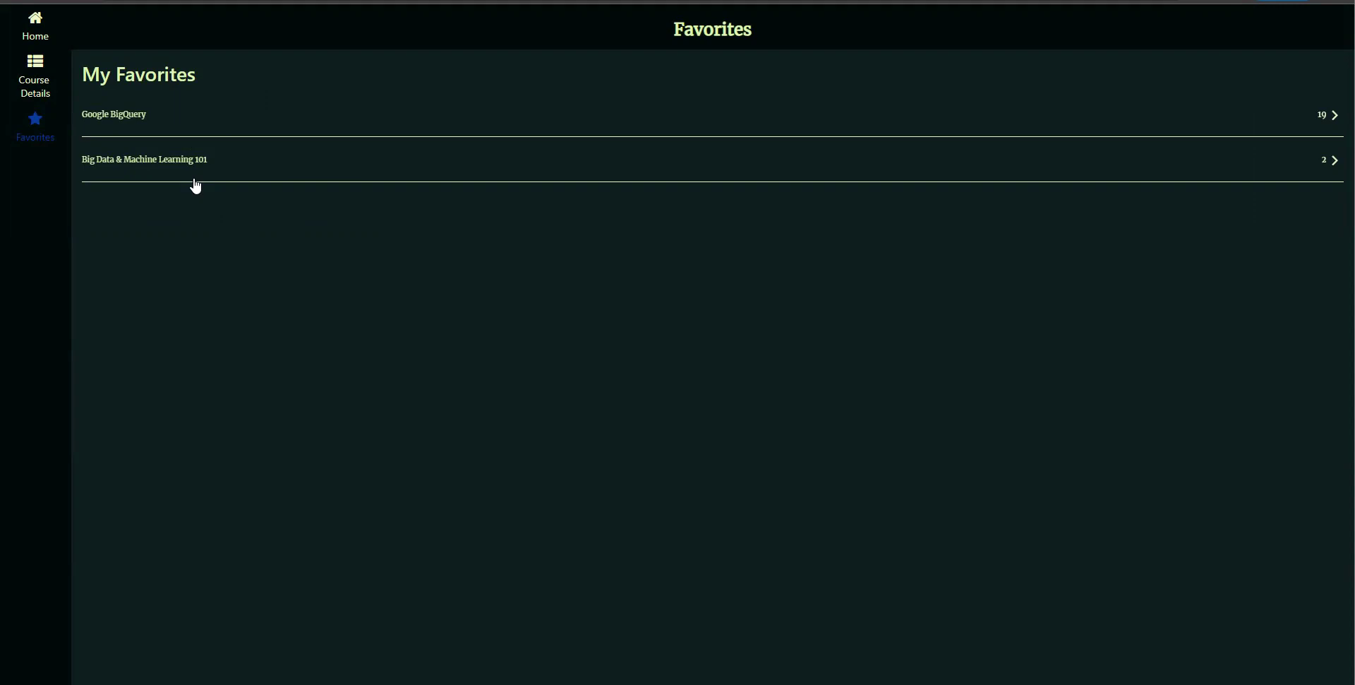
pyautogui.click(39, 29)
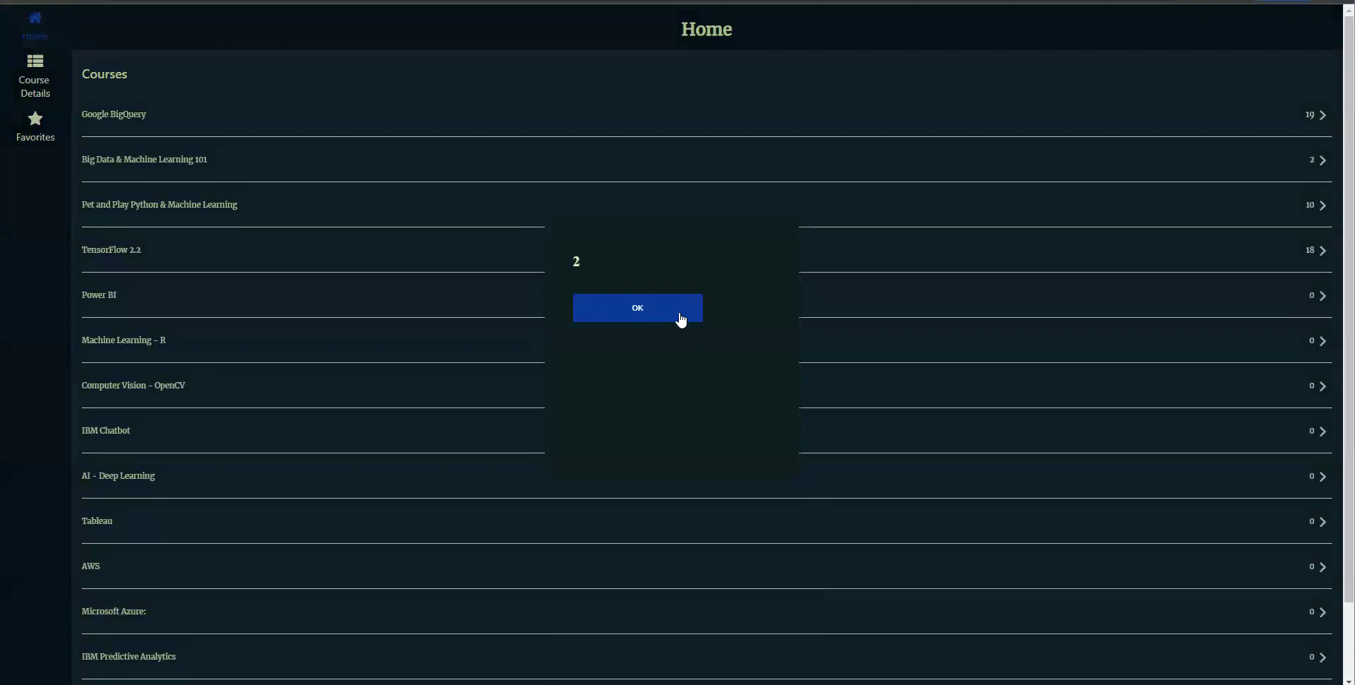
# - Add TensorFlow 2.2 to favorites and confirm it appears in Favorites
pyautogui.click(679, 313)
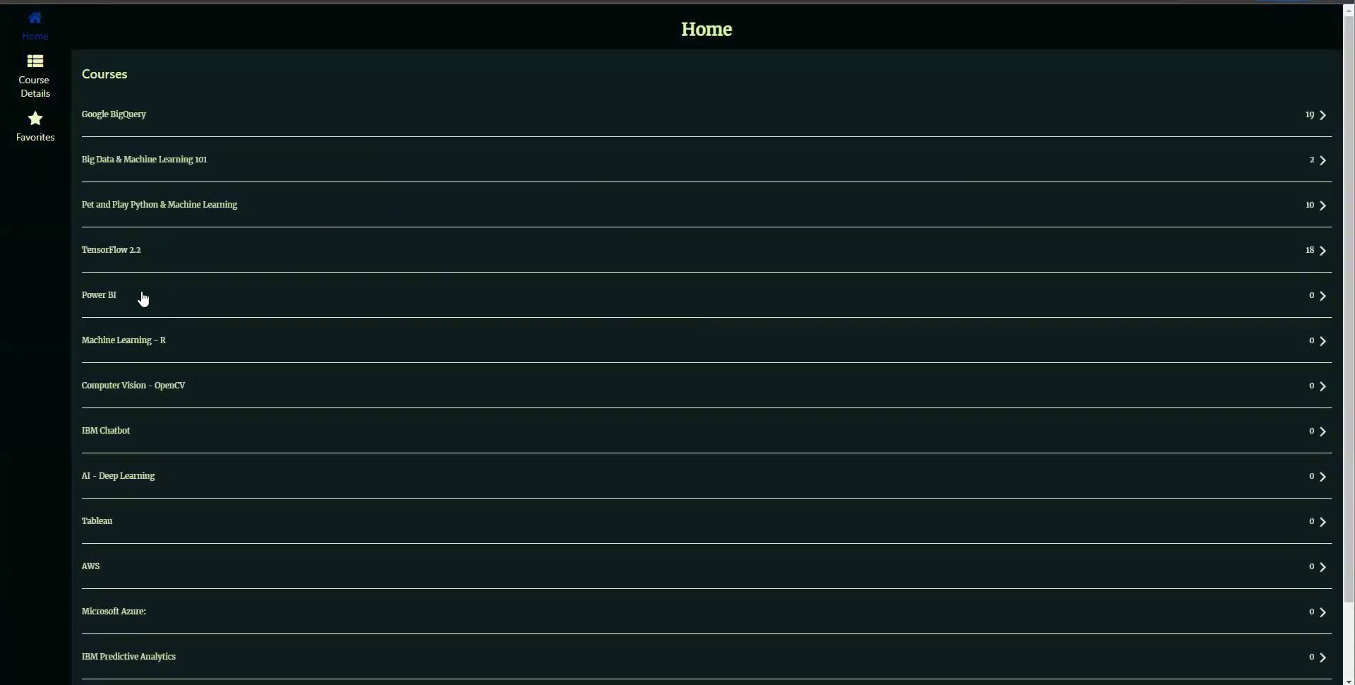
pyautogui.click(133, 255)
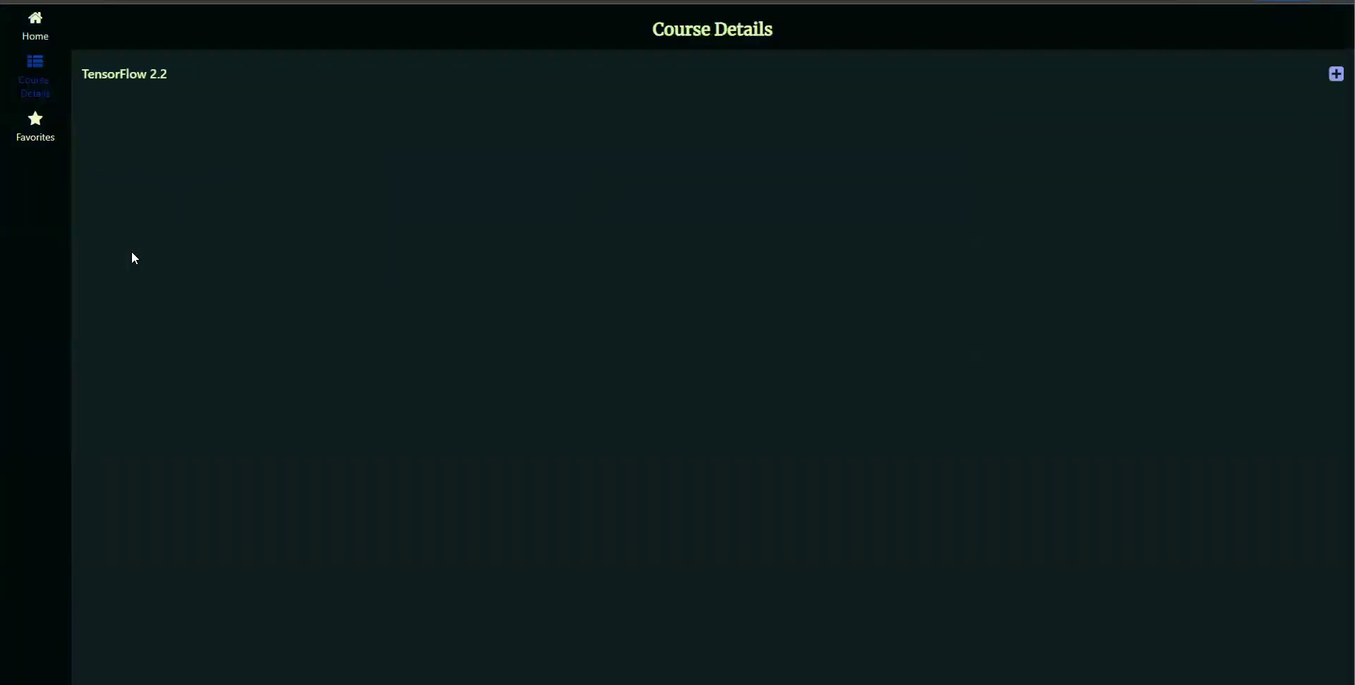
pyautogui.click(1323, 76)
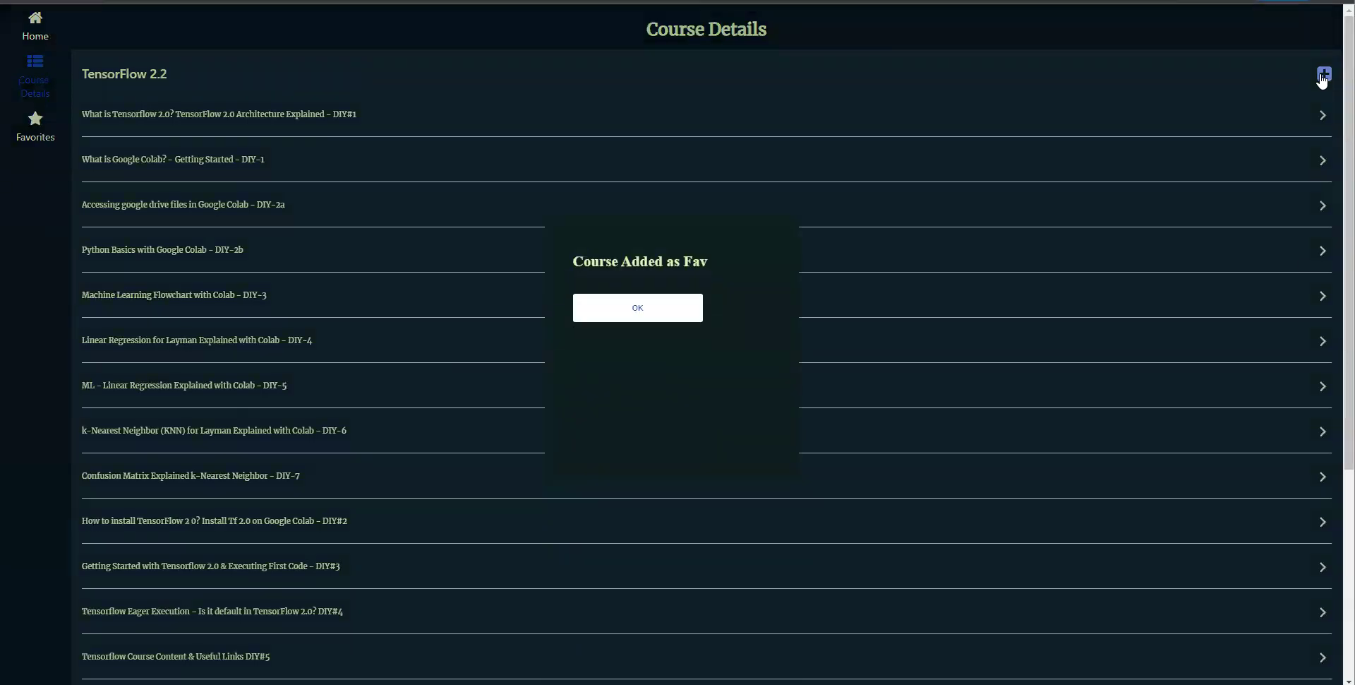
pyautogui.click(654, 311)
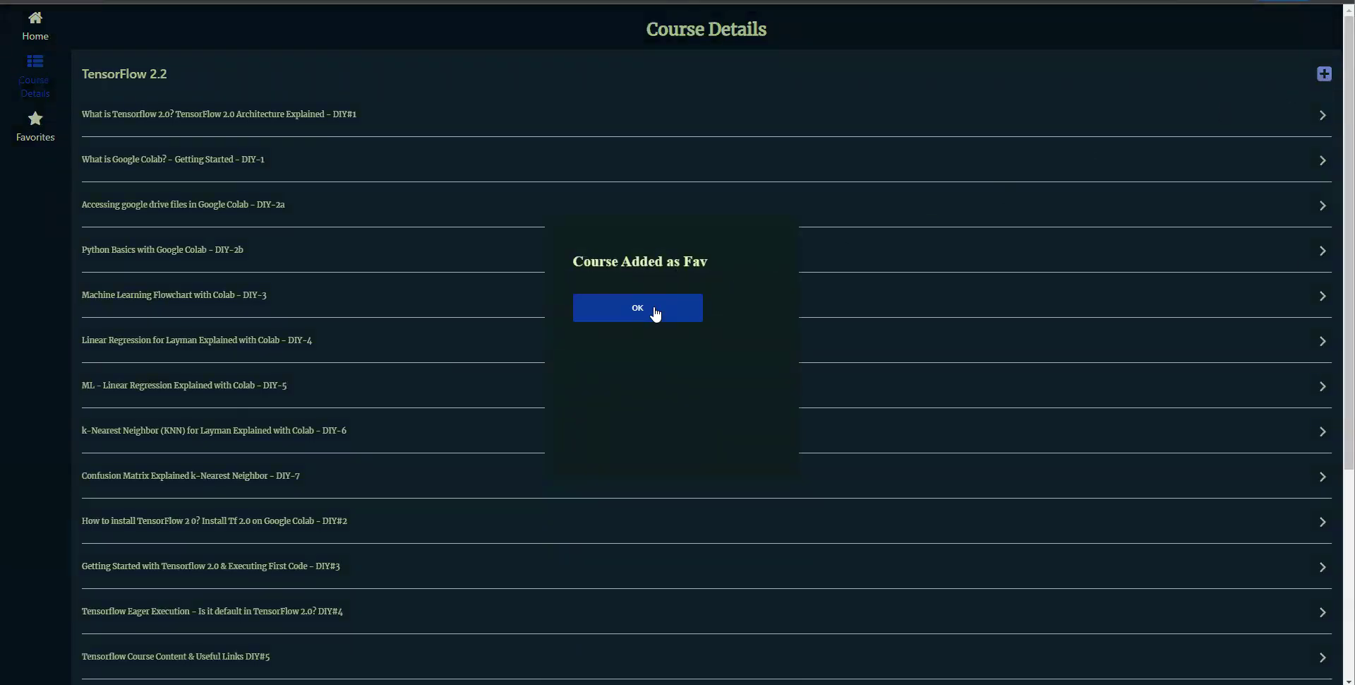
pyautogui.click(48, 141)
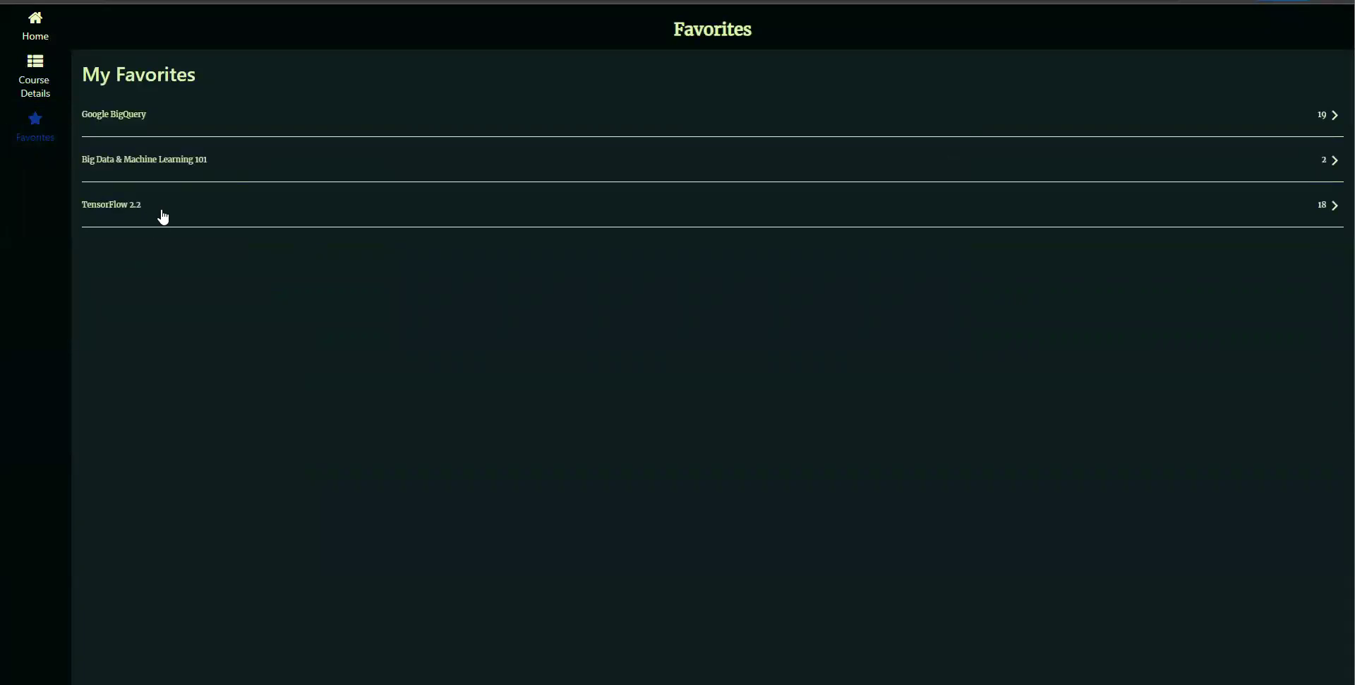
pyautogui.click(41, 47)
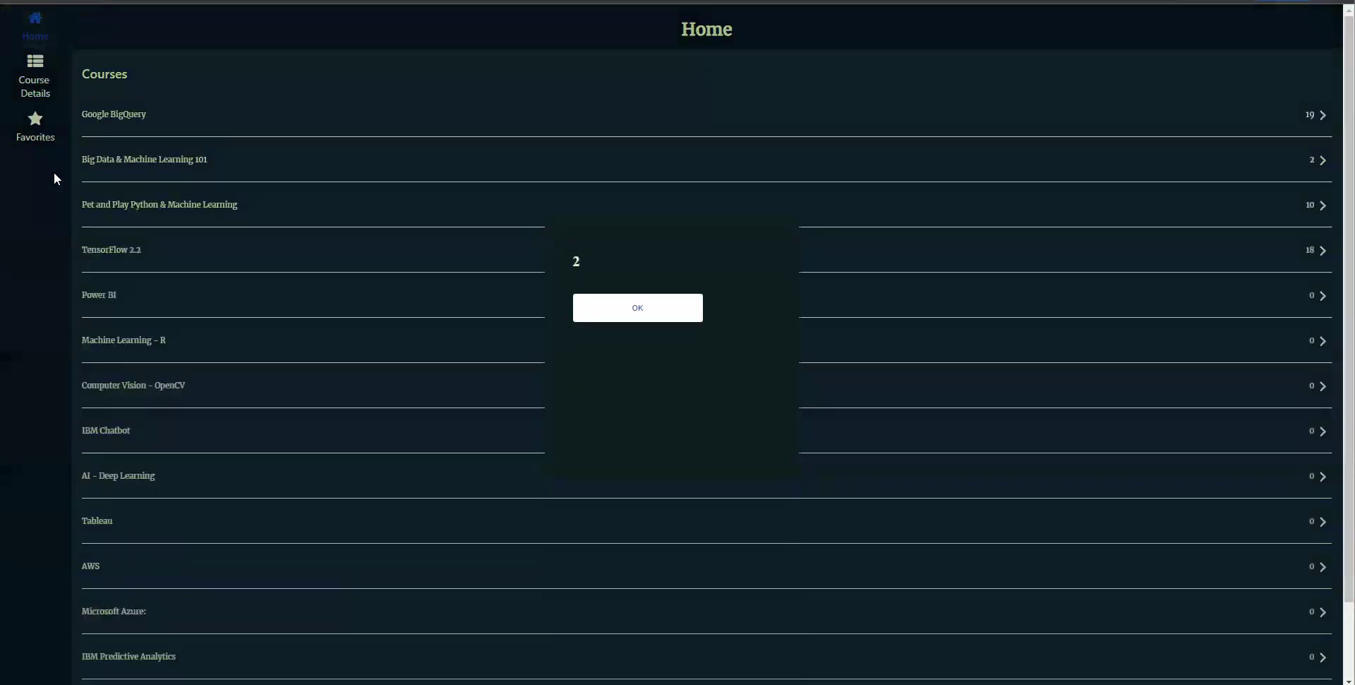
# - Add AI - Deep Learning to favorites and check the updated Favorites list
pyautogui.click(646, 308)
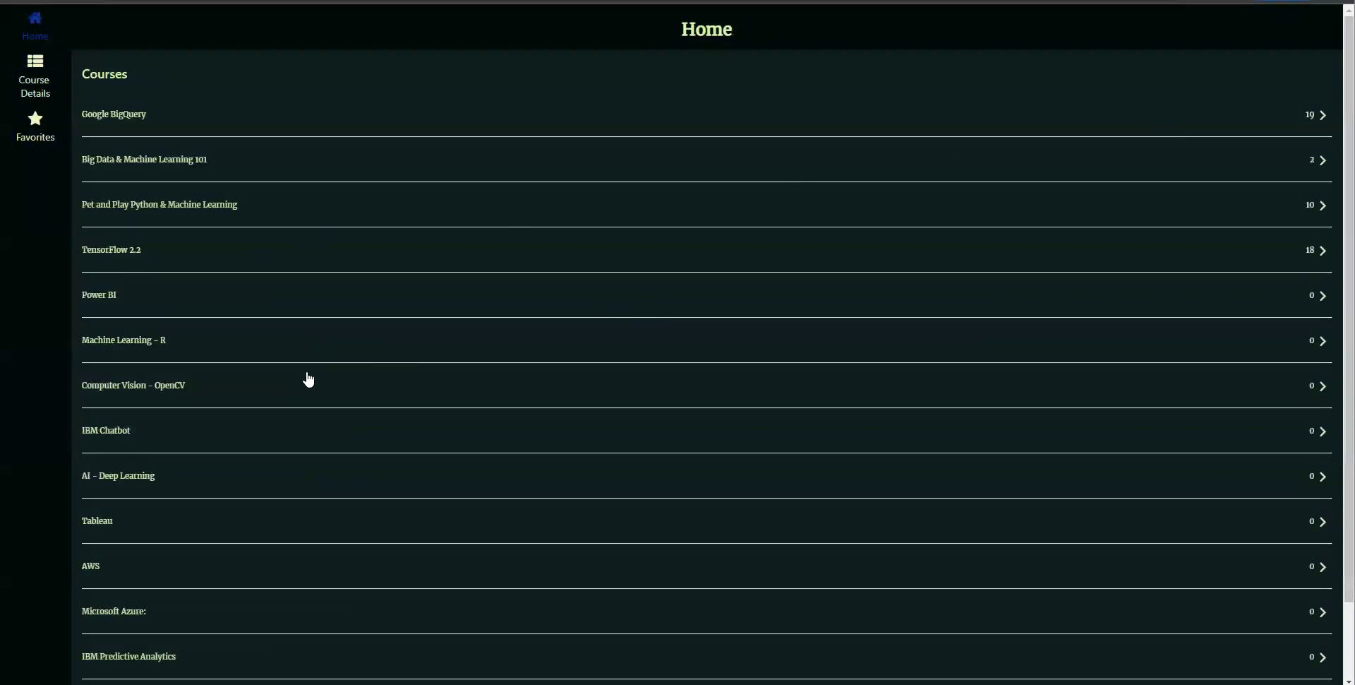
pyautogui.scroll(-2, 300, 387)
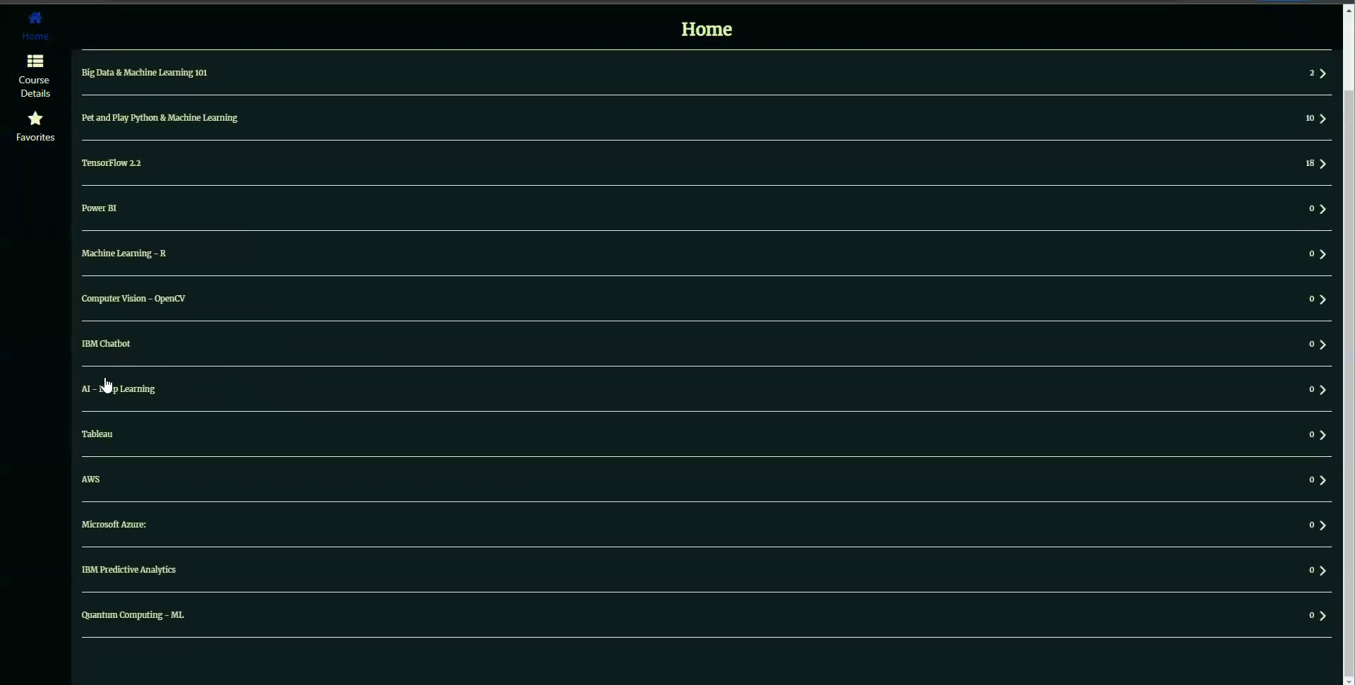
pyautogui.click(107, 385)
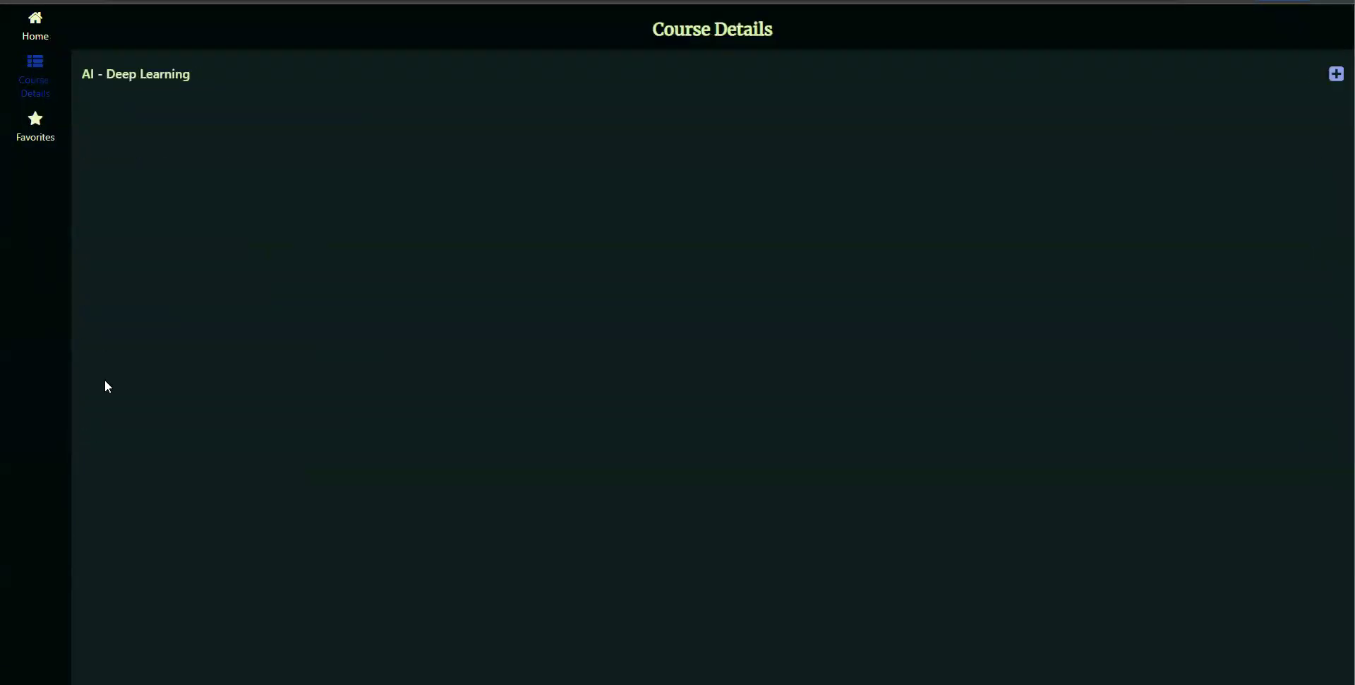
pyautogui.click(1335, 77)
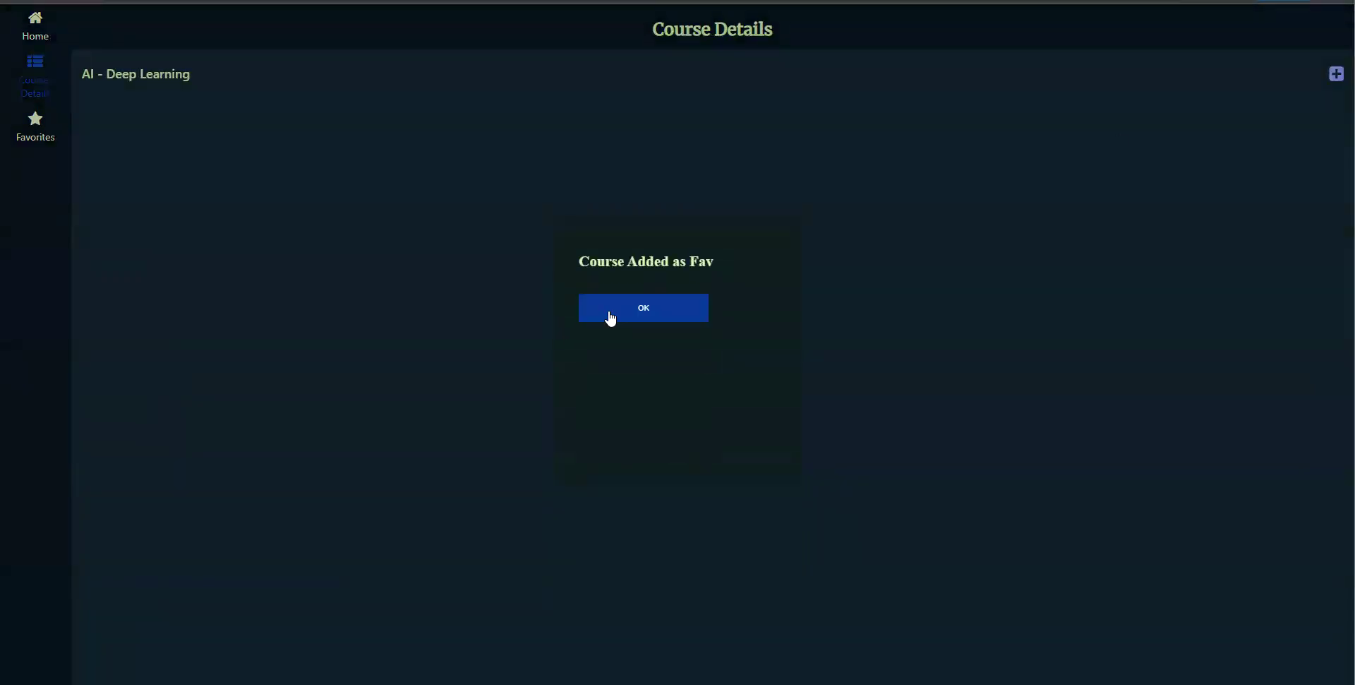
pyautogui.click(611, 319)
pyautogui.click(38, 135)
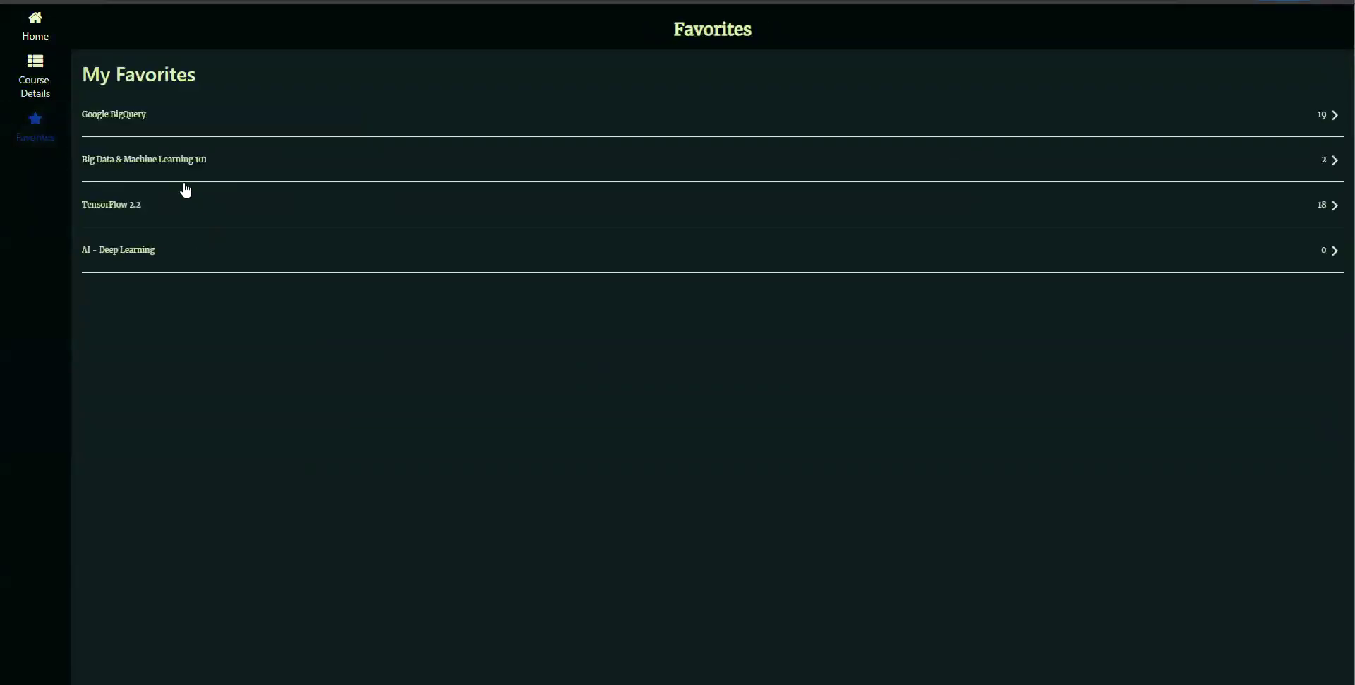